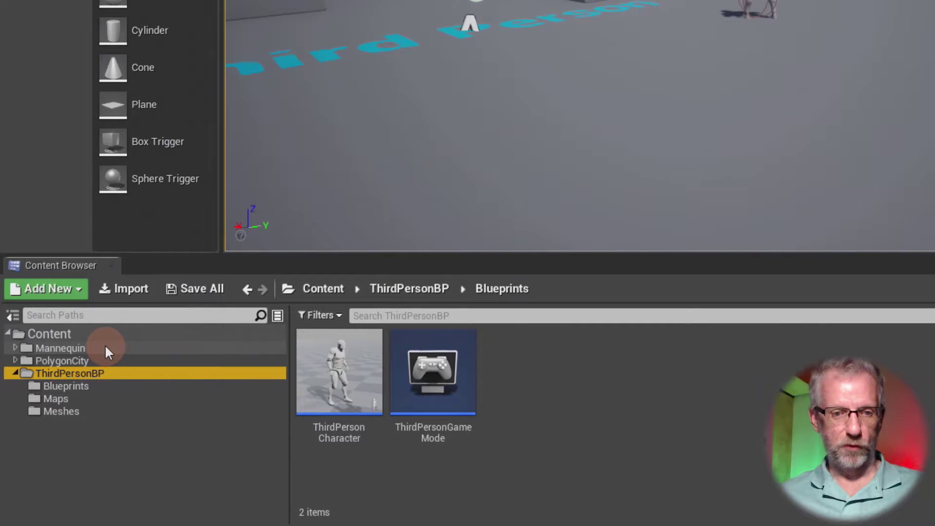
Step: Open UE4_Mannequin_Skeleton from the Mannequin/Character/Mesh folder and dock its editor beside the level tab
{"action": "left_click", "coordinate": [63, 348]}
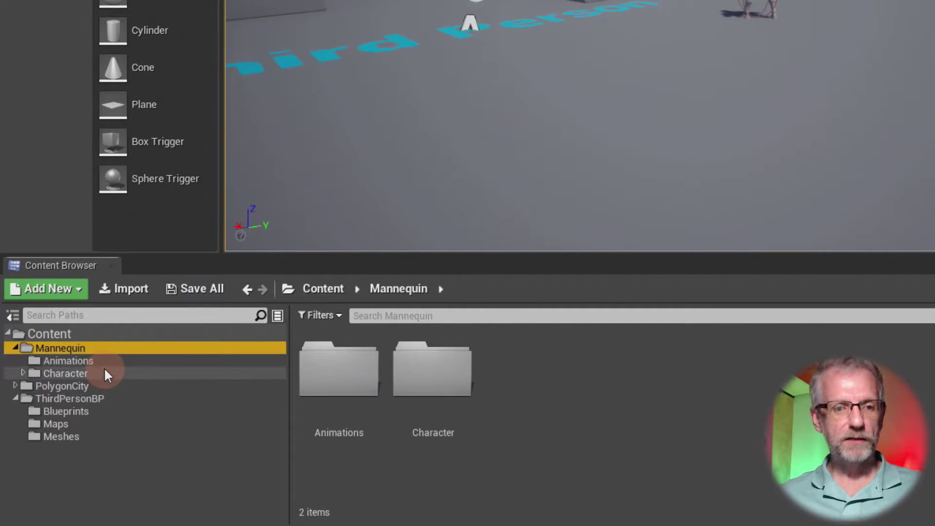
{"action": "left_click", "coordinate": [103, 367]}
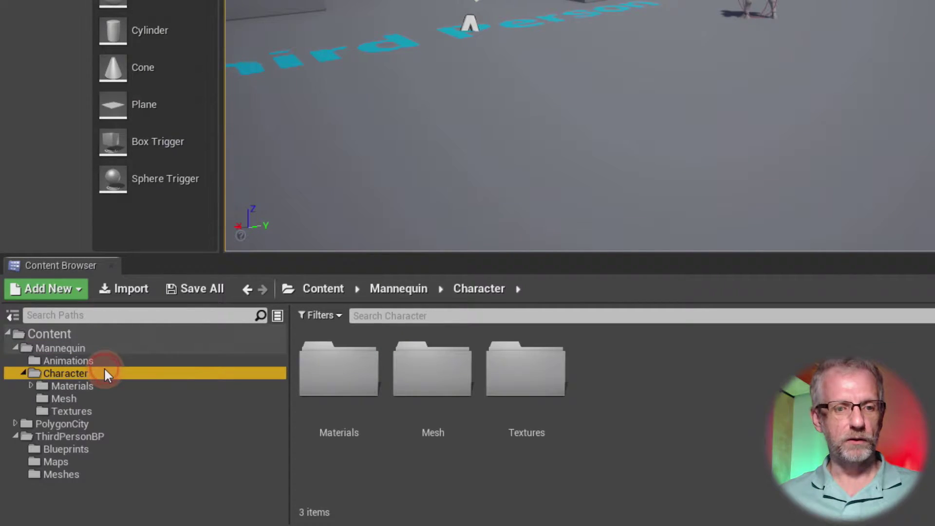
{"action": "left_click", "coordinate": [109, 400]}
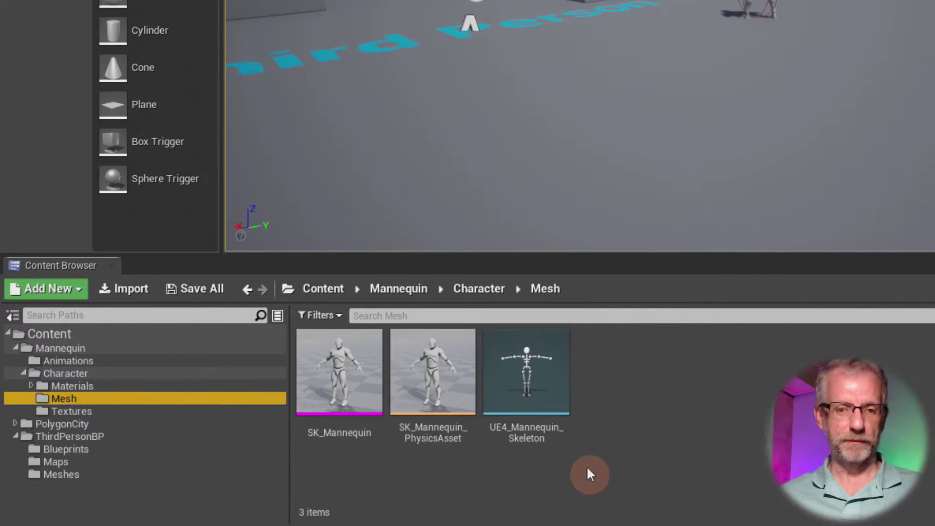
{"action": "double_click", "coordinate": [536, 382]}
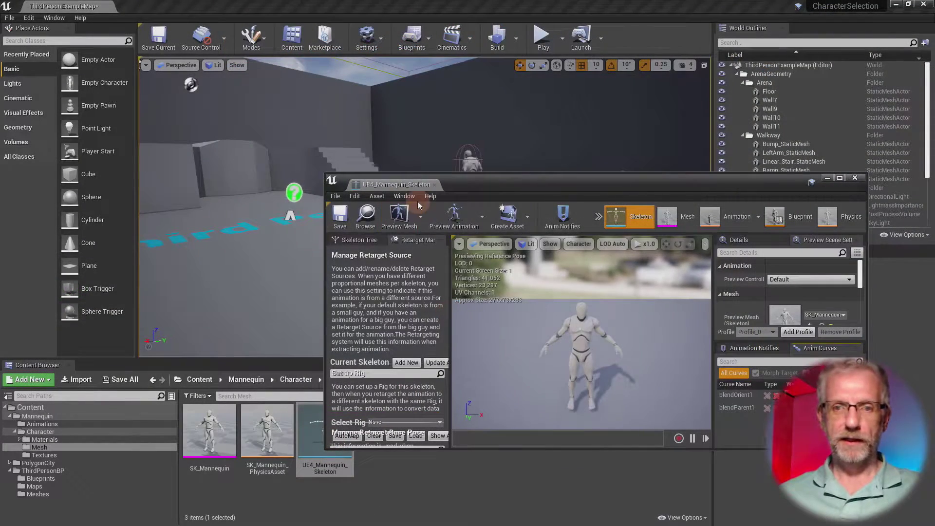
{"action": "left_click_drag", "start_coordinate": [414, 184], "coordinate": [163, 8]}
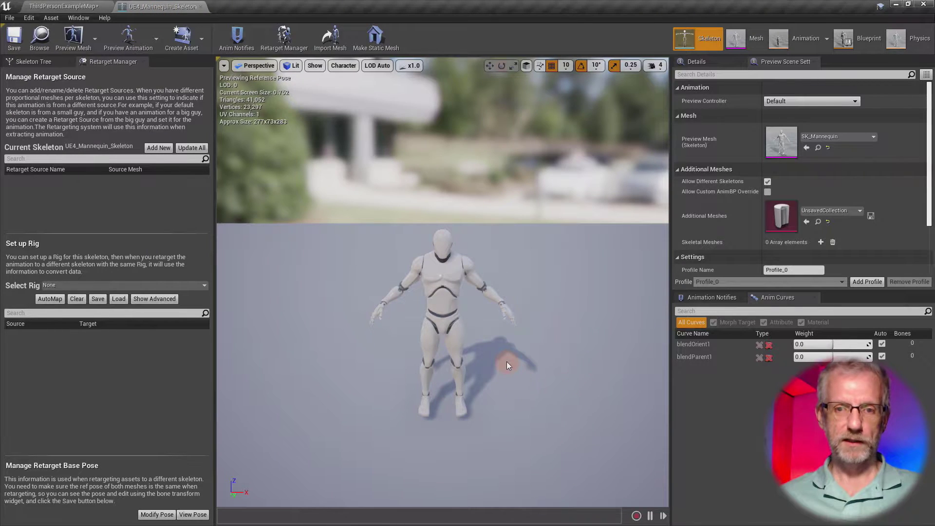
Step: Rotate the mannequin's upperarm_l bone upward until the left arm extends horizontally from the shoulder
{"action": "scroll", "coordinate": [506, 361], "scroll_direction": "up", "scroll_amount": 3}
{"action": "left_click_drag", "start_coordinate": [507, 362], "coordinate": [444, 358]}
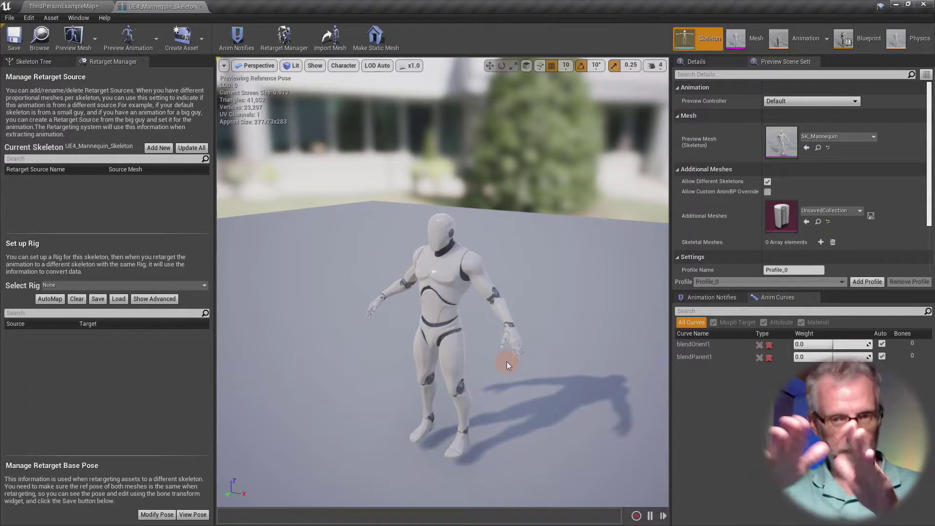
{"action": "mouse_move", "coordinate": [507, 361]}
{"action": "left_mouse_down"}
{"action": "mouse_move", "coordinate": [503, 390]}
{"action": "mouse_move", "coordinate": [502, 330]}
{"action": "mouse_move", "coordinate": [508, 343]}
{"action": "mouse_move", "coordinate": [568, 334]}
{"action": "mouse_move", "coordinate": [579, 345]}
{"action": "mouse_move", "coordinate": [507, 361]}
{"action": "left_mouse_up"}
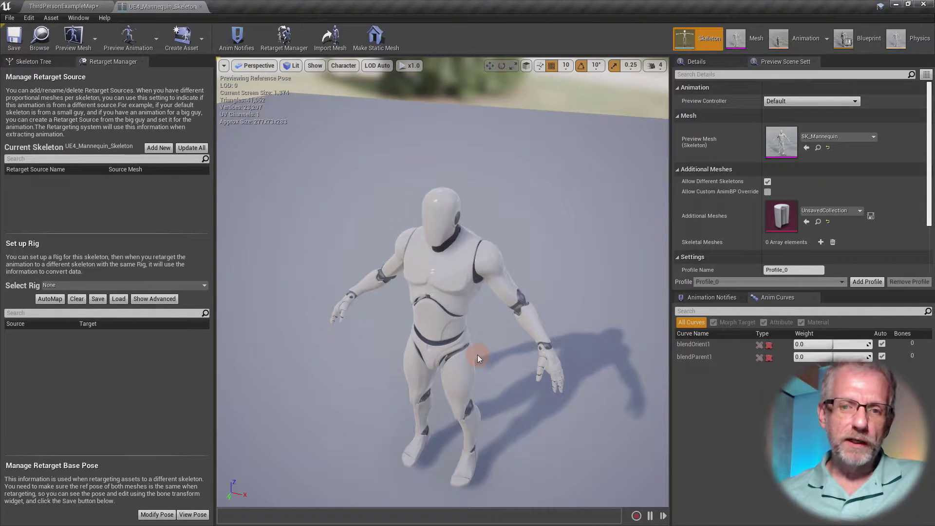
{"action": "left_click", "coordinate": [504, 283]}
{"action": "left_click_drag", "start_coordinate": [468, 326], "coordinate": [511, 305]}
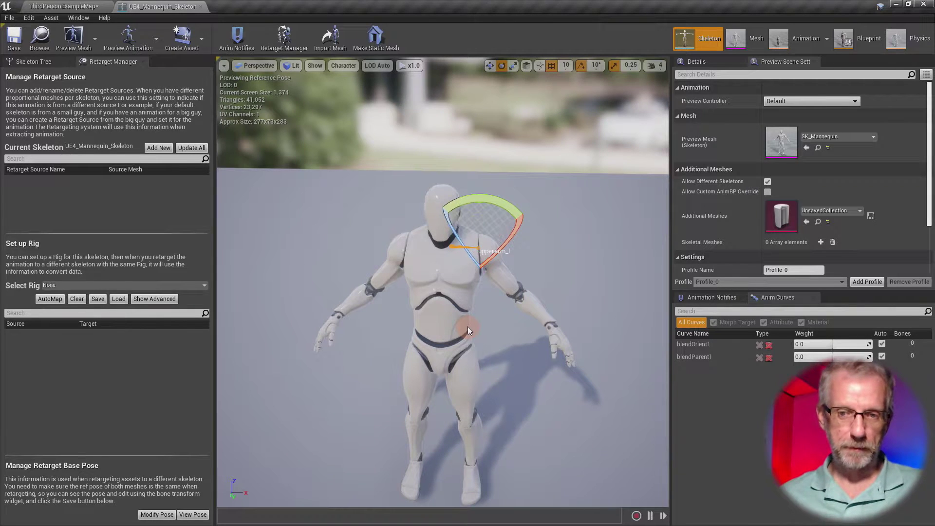
{"action": "scroll", "coordinate": [503, 275], "scroll_direction": "up", "scroll_amount": 3}
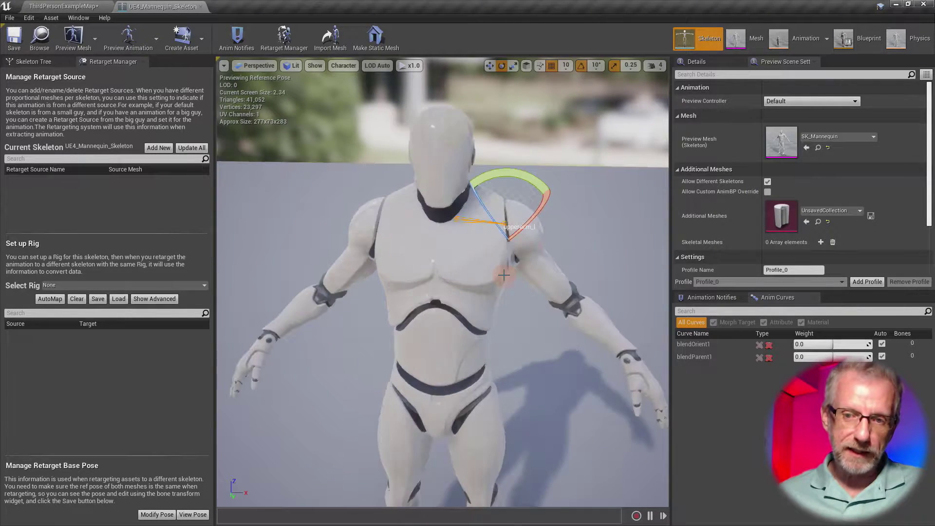
{"action": "left_click", "coordinate": [531, 265]}
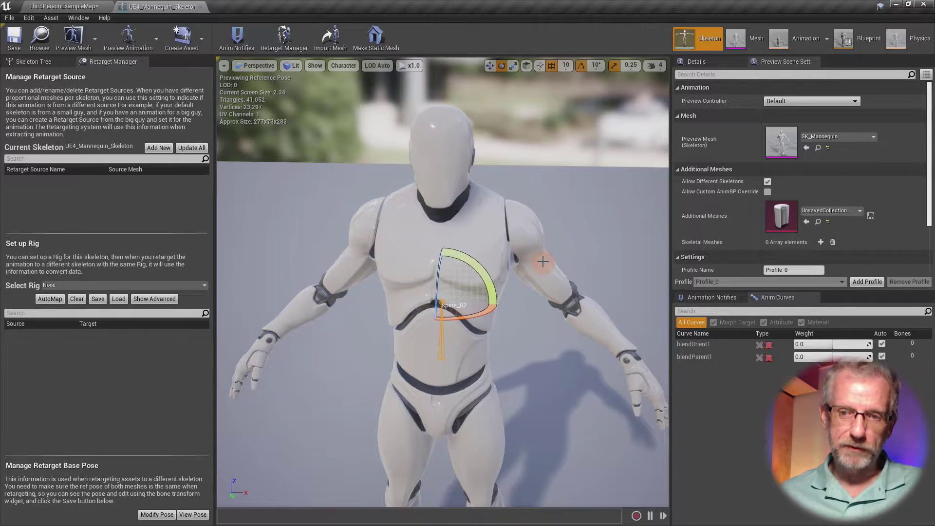
{"action": "left_click", "coordinate": [542, 261]}
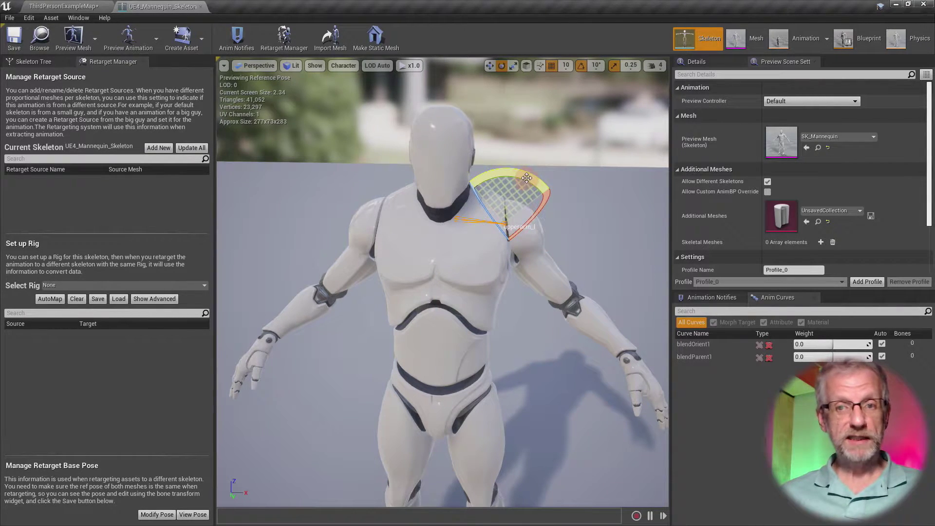
{"action": "left_click_drag", "start_coordinate": [528, 178], "coordinate": [452, 173]}
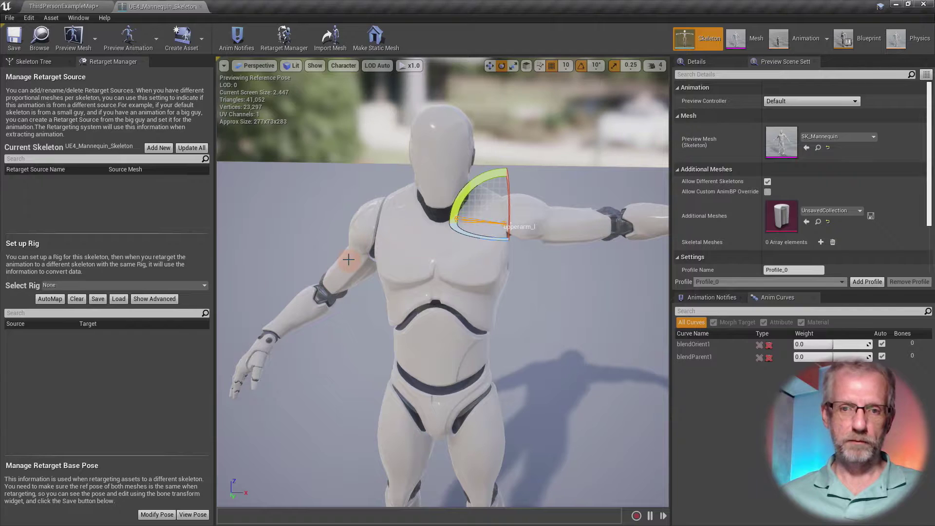
Step: Rotate the upperarm_r bone upward until the right arm extends horizontally, matching the left arm
{"action": "left_click", "coordinate": [365, 238]}
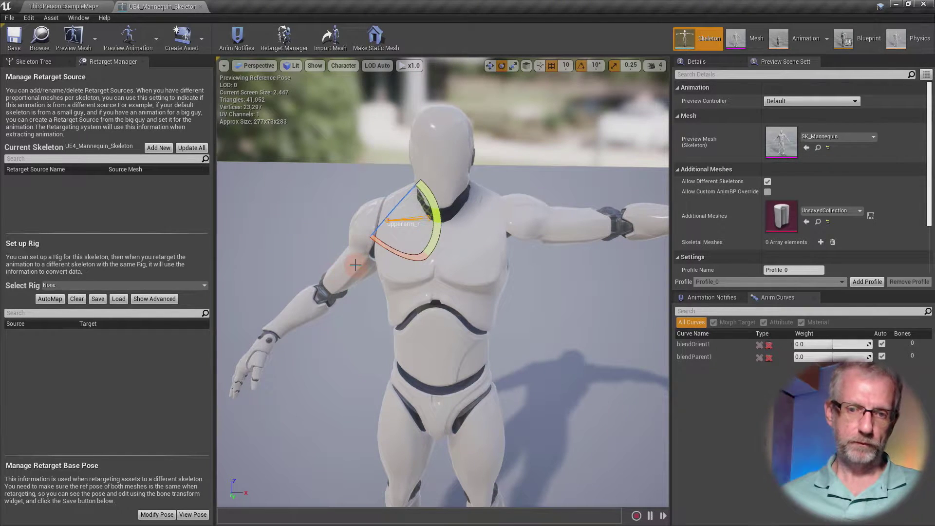
{"action": "mouse_move", "coordinate": [438, 221]}
{"action": "left_mouse_down"}
{"action": "mouse_move", "coordinate": [440, 190]}
{"action": "mouse_move", "coordinate": [438, 226]}
{"action": "left_mouse_up"}
{"action": "scroll", "coordinate": [438, 225], "scroll_direction": "down", "scroll_amount": 3}
{"action": "left_click_drag", "start_coordinate": [482, 258], "coordinate": [453, 272]}
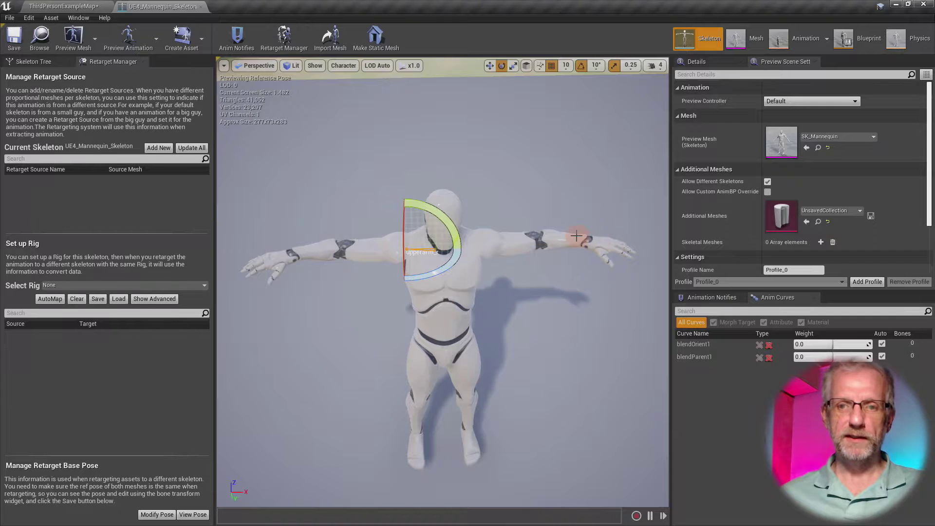
Step: Check the lowerarm_l bone and rotate the hand_l bone slightly to straighten the left arm for the T-pose
{"action": "left_click", "coordinate": [554, 243]}
{"action": "mouse_move", "coordinate": [551, 263]}
{"action": "left_mouse_down"}
{"action": "mouse_move", "coordinate": [559, 253]}
{"action": "mouse_move", "coordinate": [597, 254]}
{"action": "mouse_move", "coordinate": [556, 254]}
{"action": "left_mouse_up"}
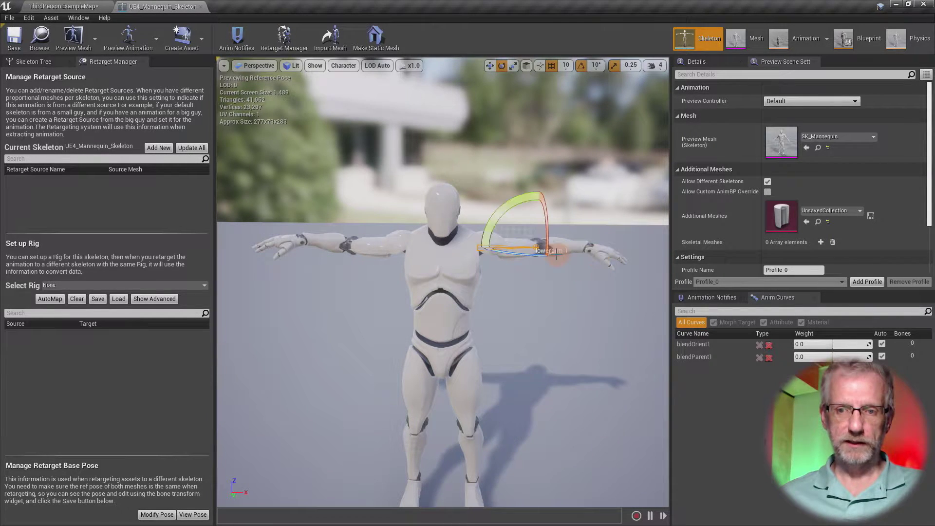
{"action": "mouse_move", "coordinate": [550, 326]}
{"action": "left_mouse_down"}
{"action": "mouse_move", "coordinate": [533, 387]}
{"action": "mouse_move", "coordinate": [557, 316]}
{"action": "left_mouse_up"}
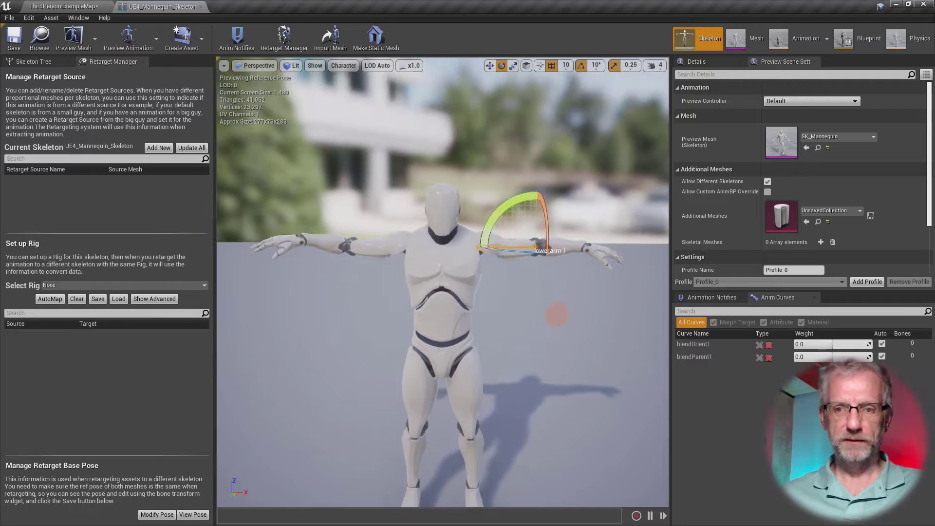
{"action": "left_click", "coordinate": [593, 250]}
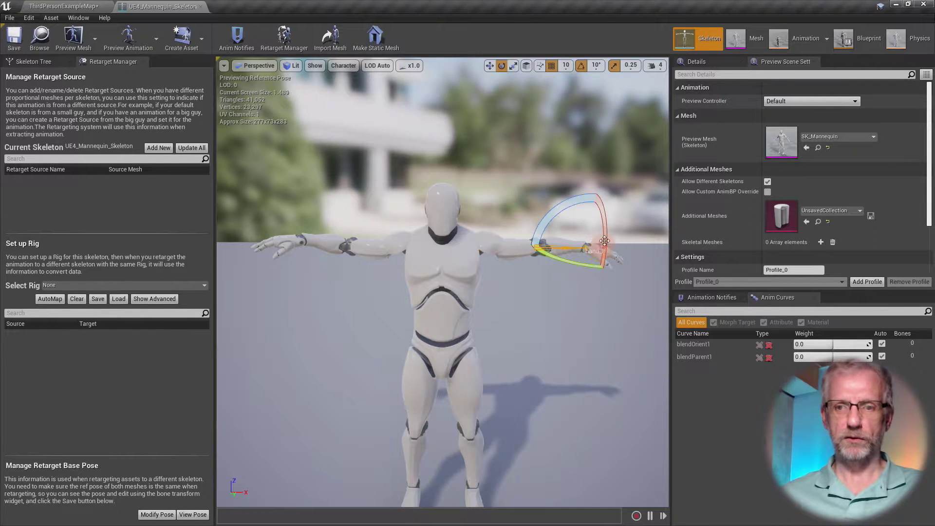
{"action": "left_click_drag", "start_coordinate": [573, 201], "coordinate": [573, 201]}
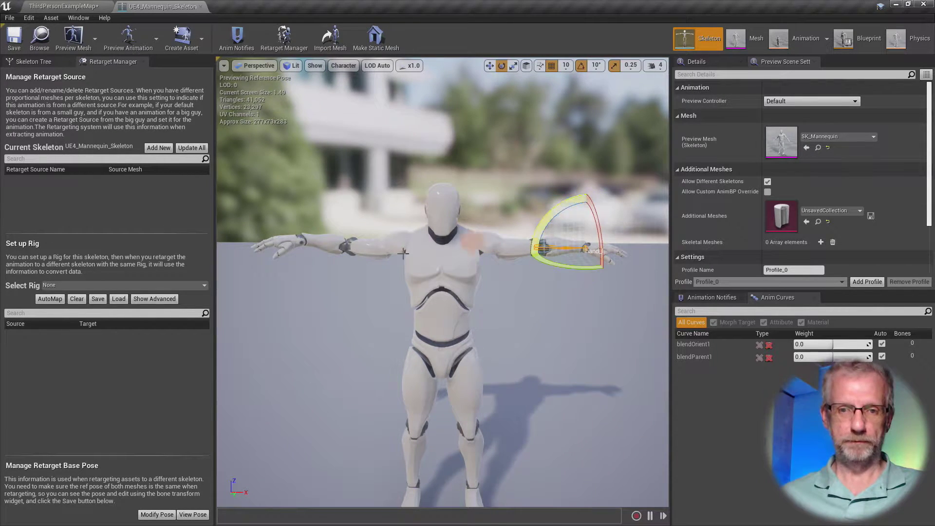
Step: Rotate the lowerarm_r and hand_r bones to straighten the right arm into the T-pose, and clear the bone selection
{"action": "left_click", "coordinate": [325, 243]}
{"action": "left_click_drag", "start_coordinate": [331, 200], "coordinate": [321, 204]}
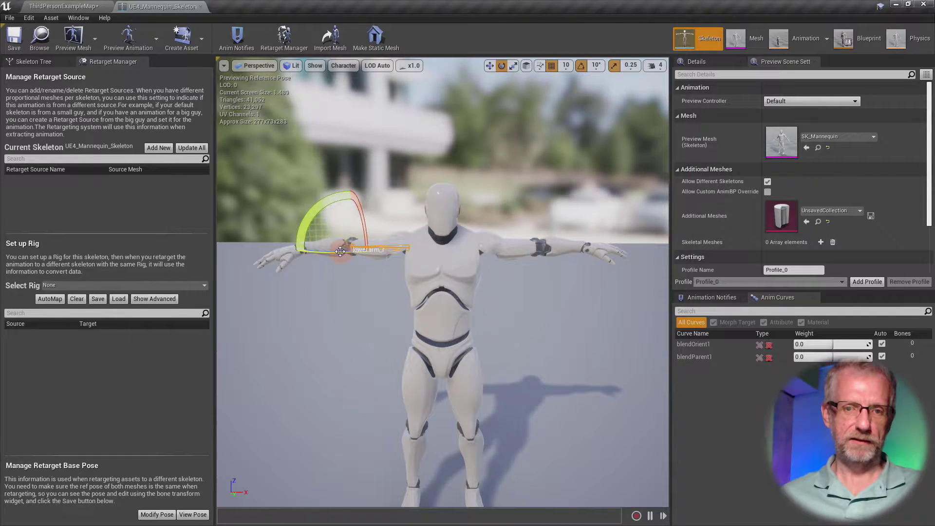
{"action": "left_click_drag", "start_coordinate": [329, 257], "coordinate": [299, 249]}
{"action": "left_click", "coordinate": [291, 247]}
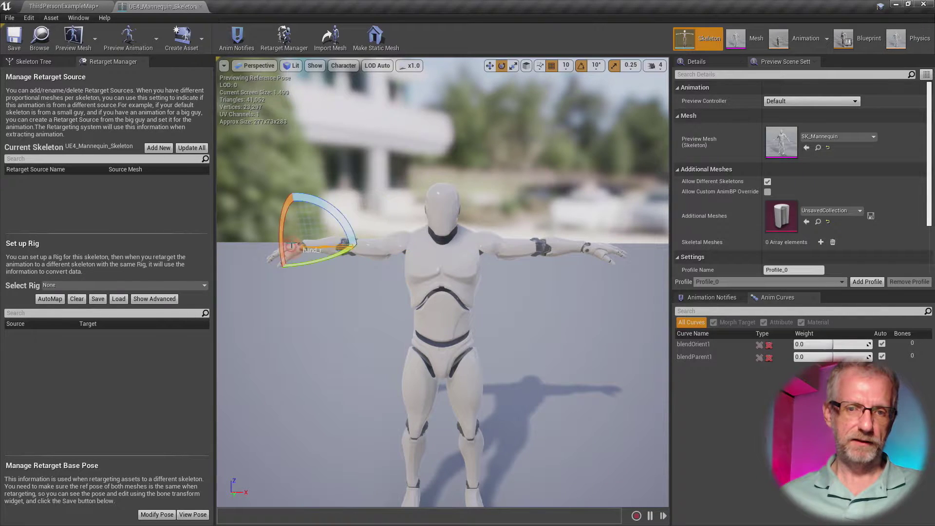
{"action": "left_click_drag", "start_coordinate": [312, 203], "coordinate": [311, 212]}
{"action": "left_click", "coordinate": [388, 247]}
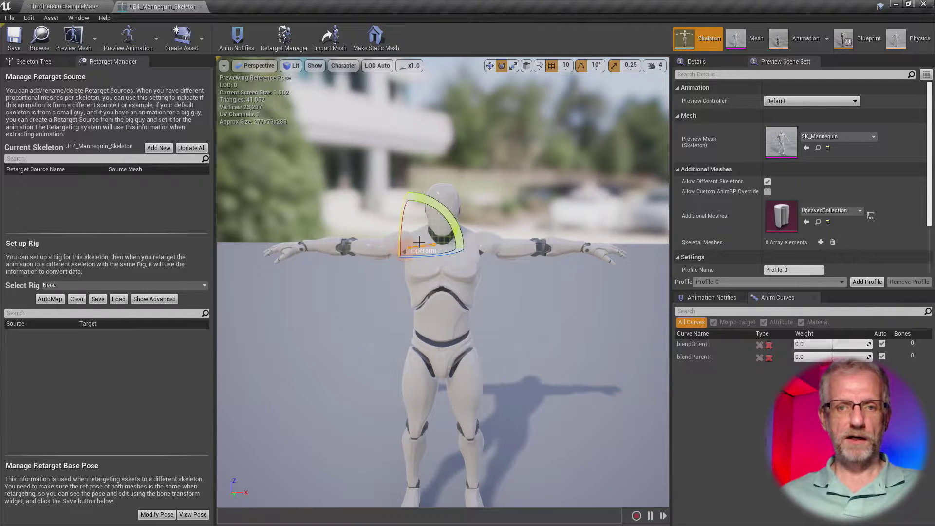
{"action": "left_click", "coordinate": [341, 246]}
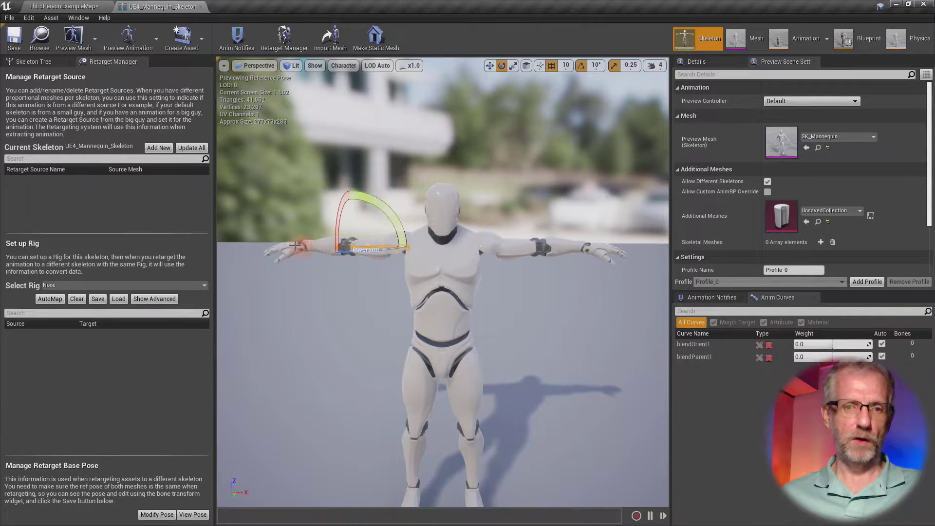
{"action": "left_click", "coordinate": [382, 344]}
{"action": "left_click_drag", "start_coordinate": [477, 391], "coordinate": [541, 368]}
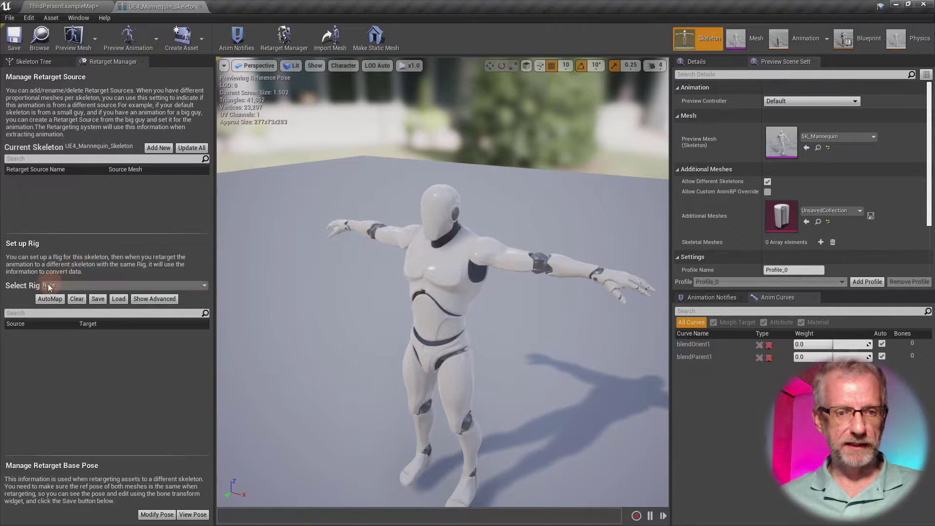
Step: Assign the engine-defined Humanoid rig to the mannequin skeleton for retargeting
{"action": "left_click", "coordinate": [147, 287]}
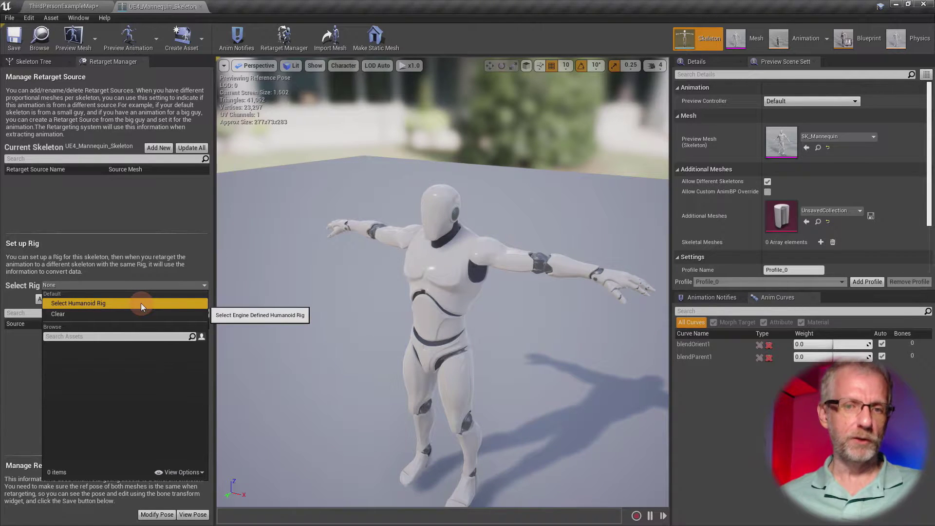
{"action": "left_click", "coordinate": [142, 303]}
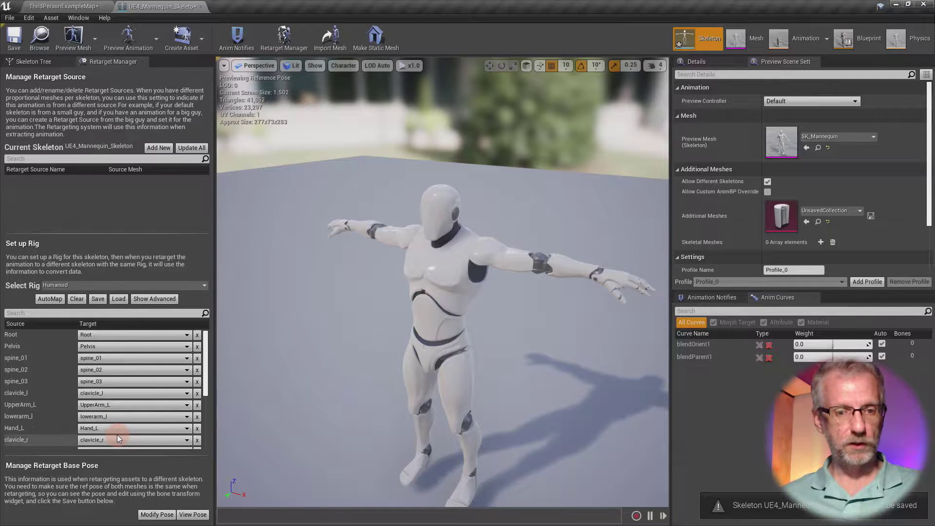
{"action": "left_click", "coordinate": [183, 288]}
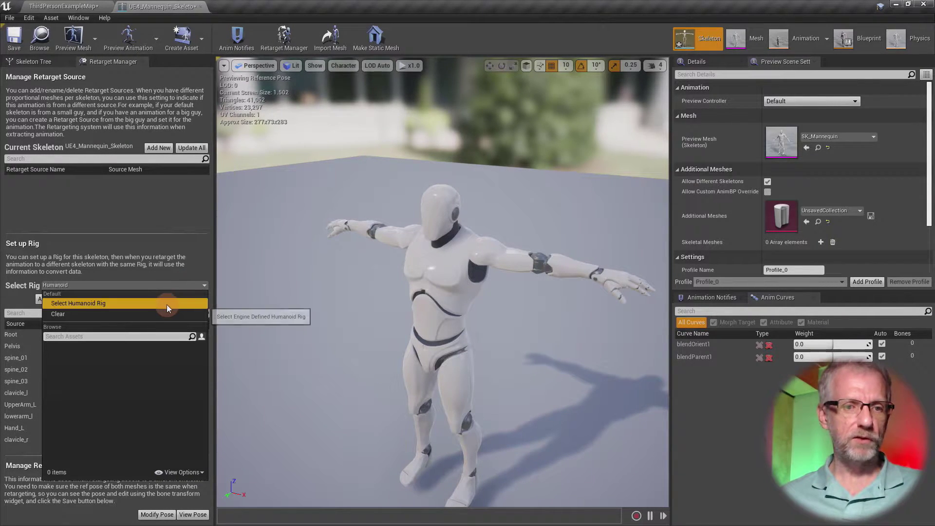
{"action": "left_click", "coordinate": [167, 304]}
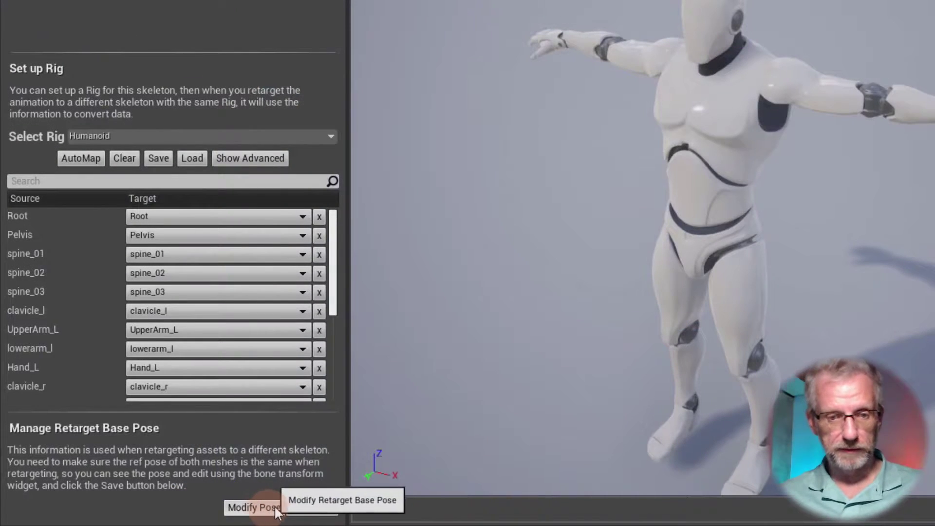
Step: Set the retarget base pose to the current pose, and save and close the mannequin skeleton
{"action": "left_click", "coordinate": [268, 507]}
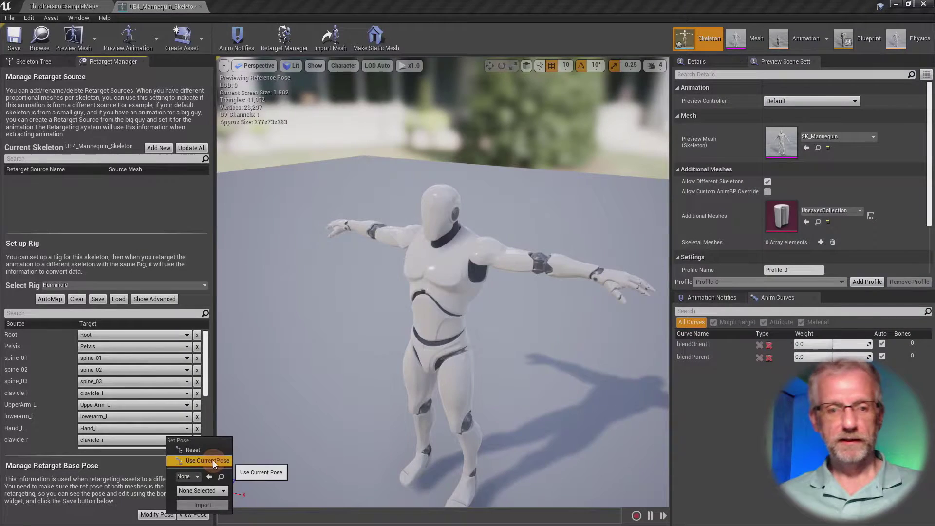
{"action": "left_click", "coordinate": [344, 418]}
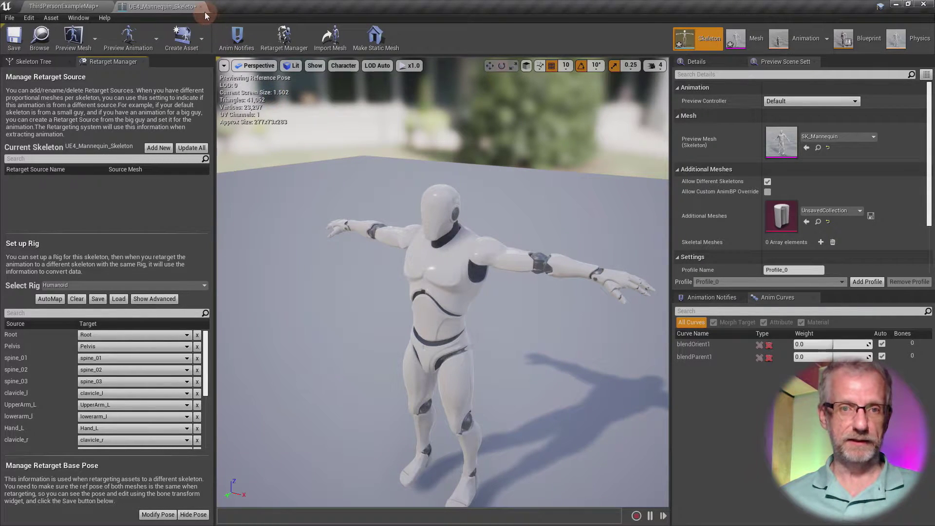
{"action": "left_click", "coordinate": [15, 37]}
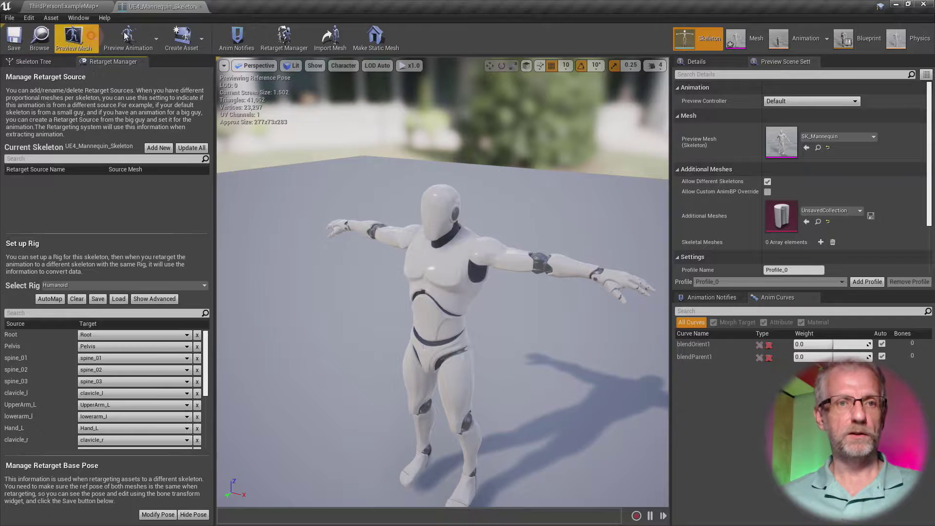
{"action": "left_click", "coordinate": [200, 7]}
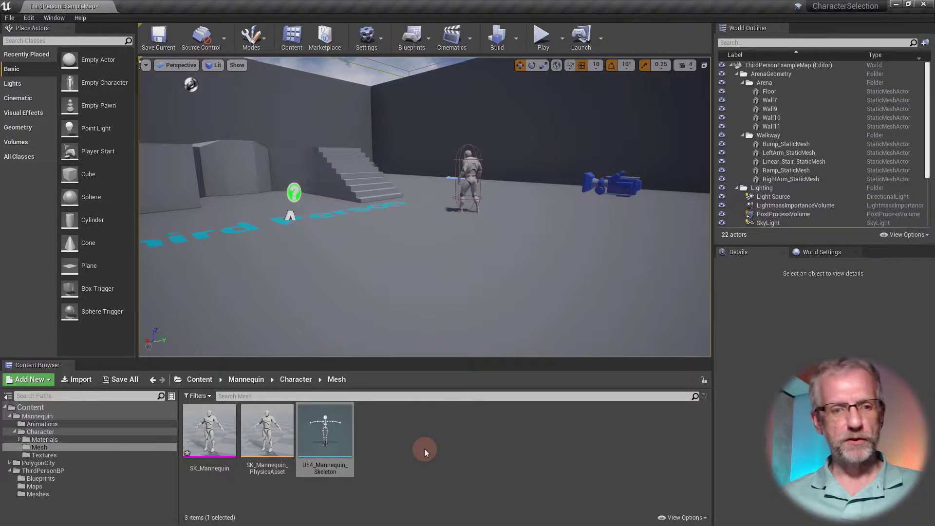
Step: Open the PolygonCity Meshes/Characters folder and enlarge the Content Browser to show more of the character assets
{"action": "double_click", "coordinate": [18, 416]}
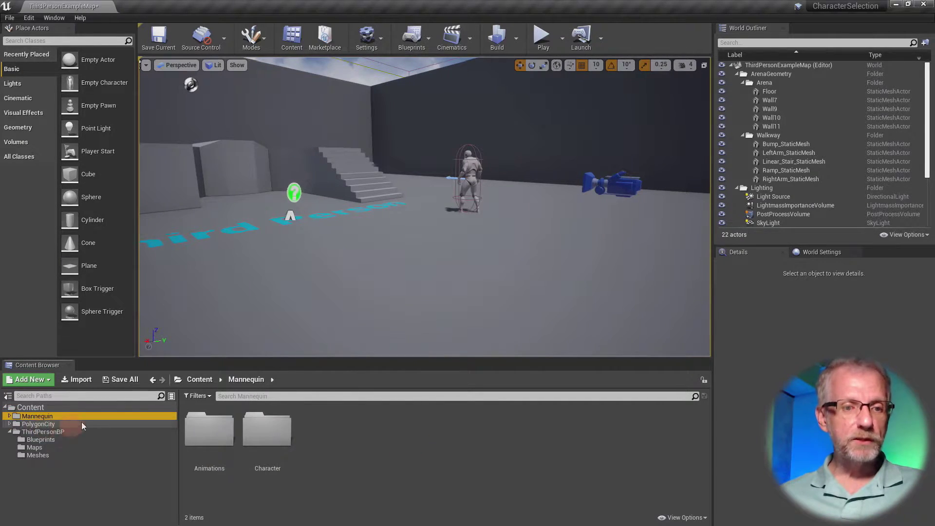
{"action": "left_click", "coordinate": [22, 424]}
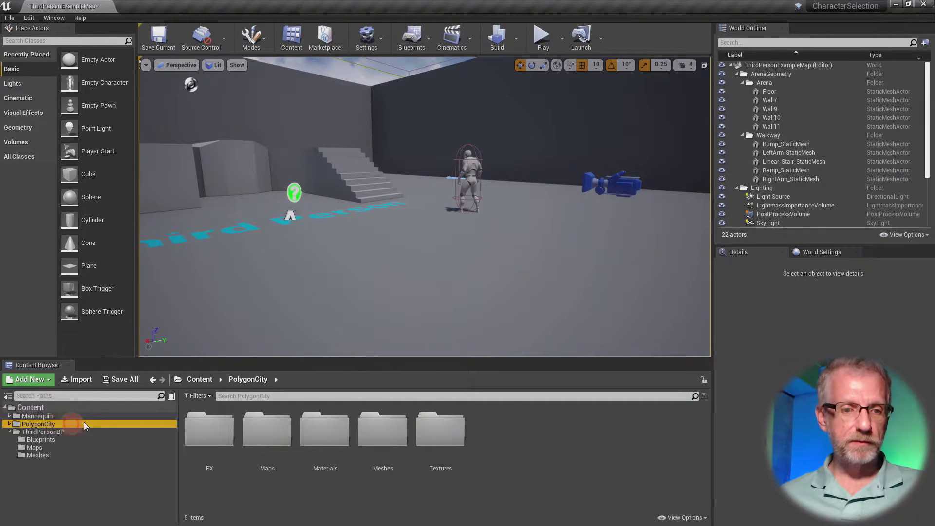
{"action": "left_click", "coordinate": [9, 424]}
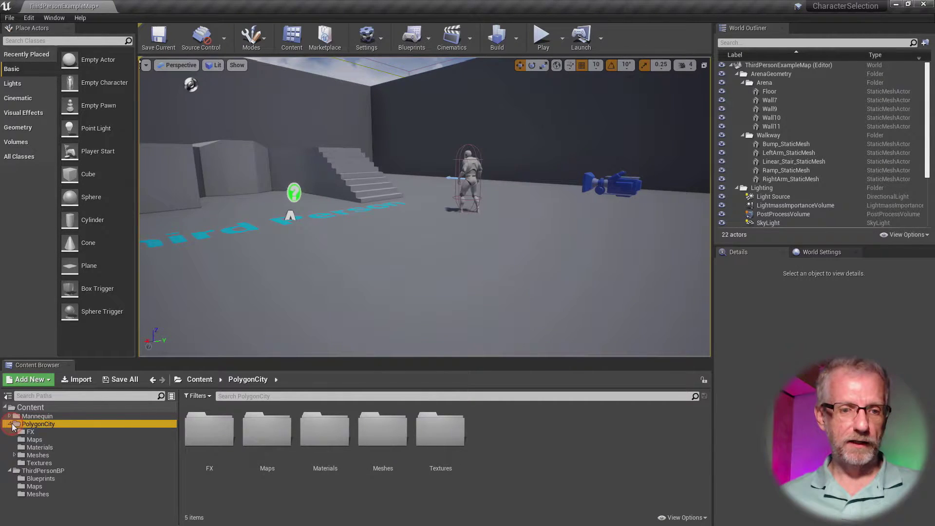
{"action": "left_click", "coordinate": [52, 456]}
{"action": "left_click", "coordinate": [277, 434]}
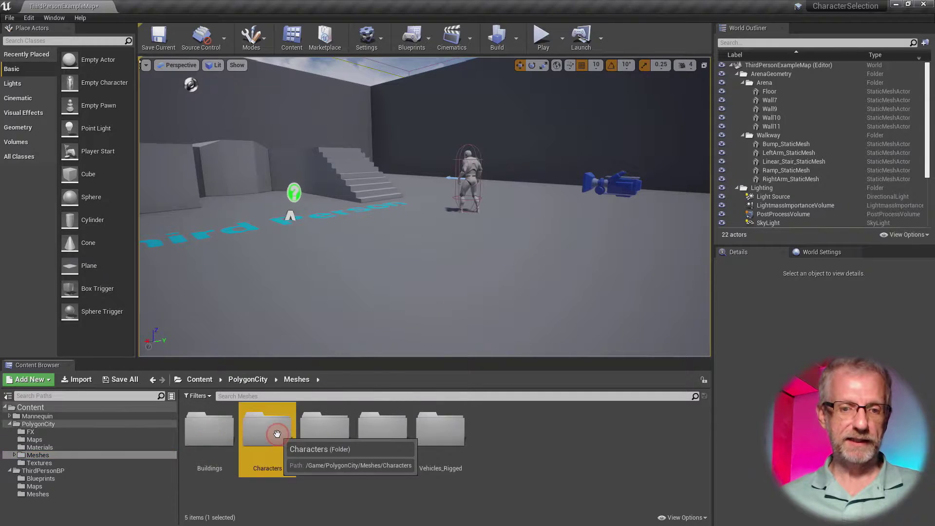
{"action": "double_click", "coordinate": [277, 433]}
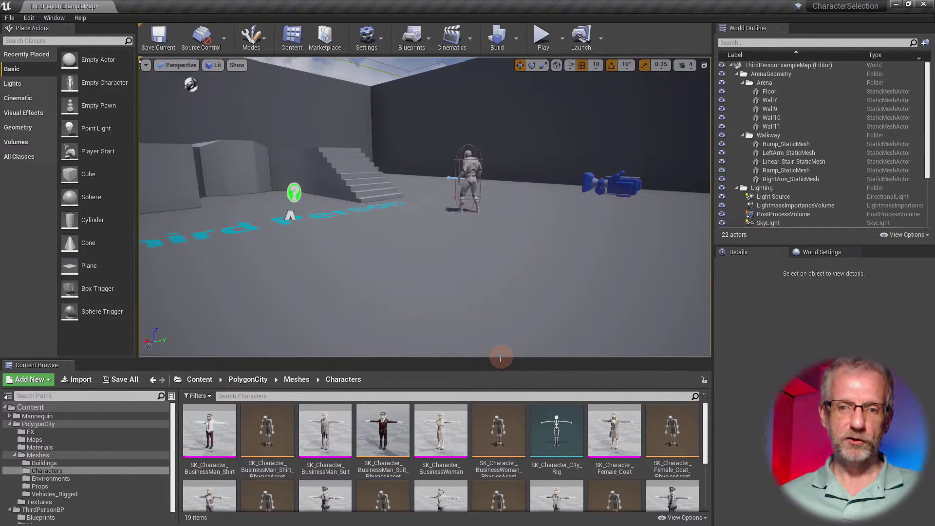
{"action": "left_click_drag", "start_coordinate": [503, 359], "coordinate": [505, 307]}
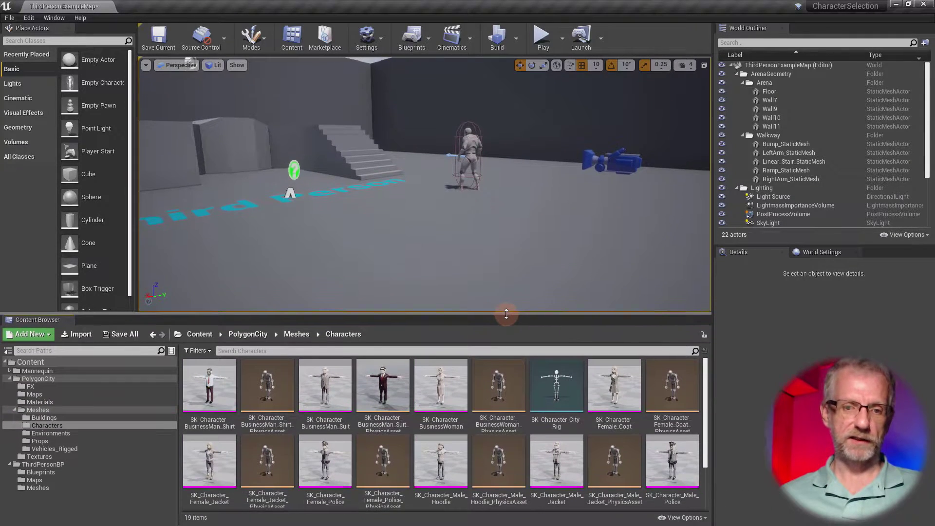
Step: Open the SK_Character_City_Rig skeleton shared by the characters and dock its editor beside the ThirdPersonExampleMap tab
{"action": "left_click", "coordinate": [212, 383]}
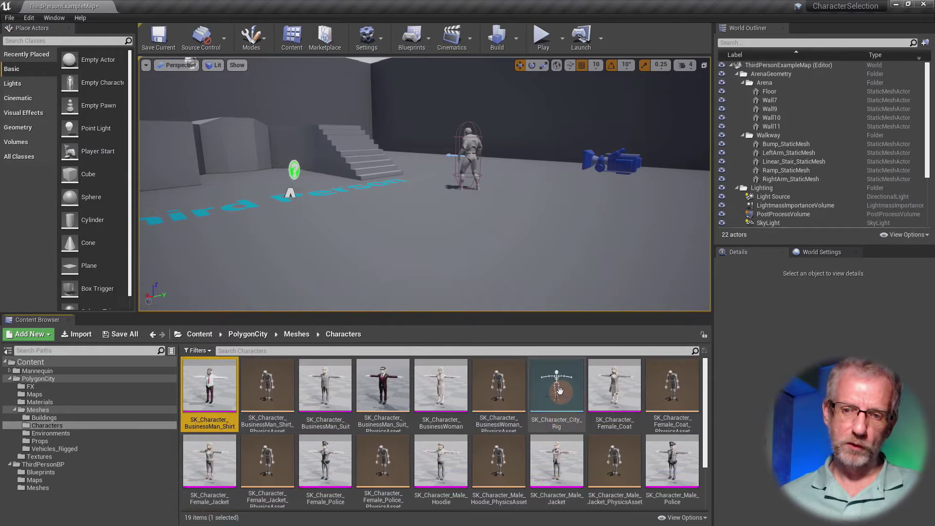
{"action": "left_click", "coordinate": [562, 388]}
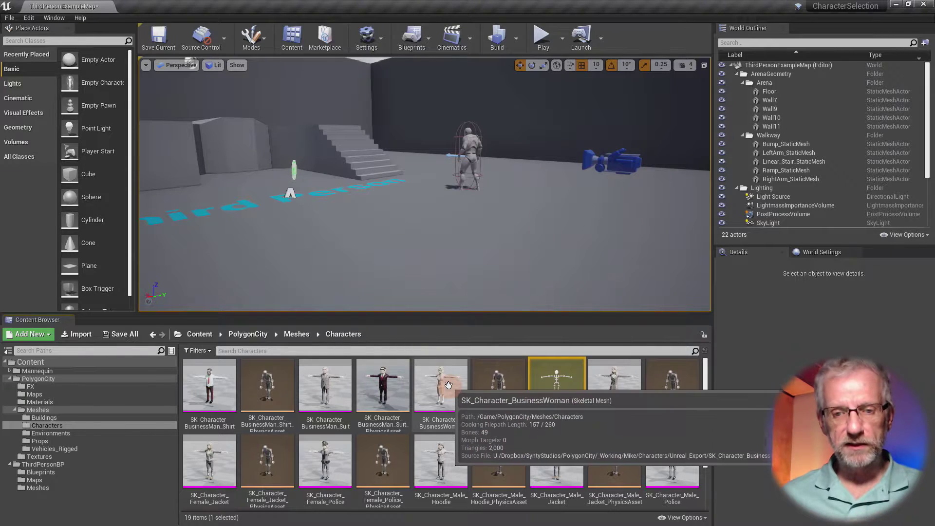
{"action": "left_click", "coordinate": [431, 392]}
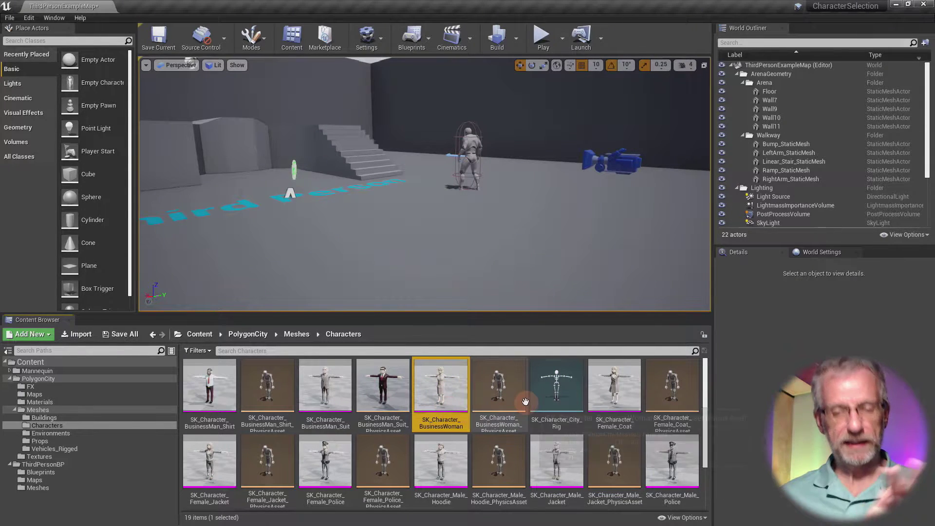
{"action": "double_click", "coordinate": [559, 386]}
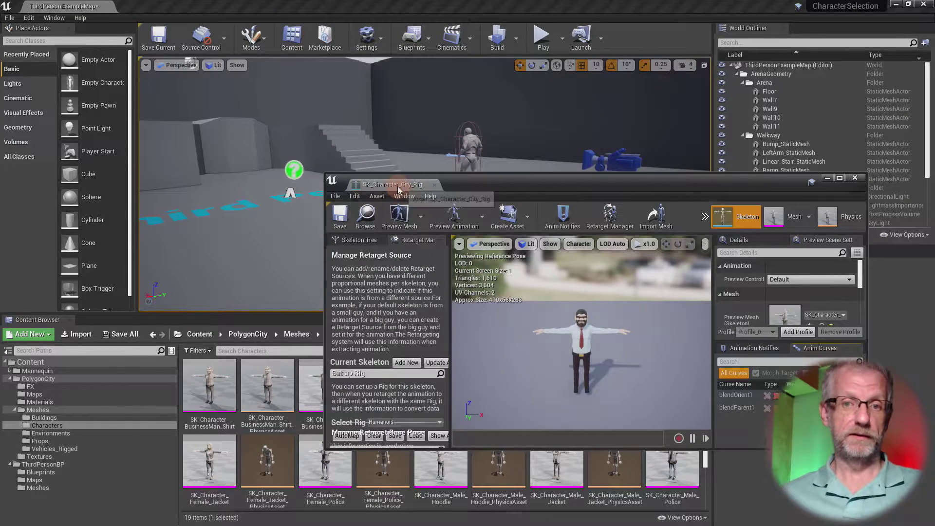
{"action": "left_click_drag", "start_coordinate": [389, 185], "coordinate": [174, 11]}
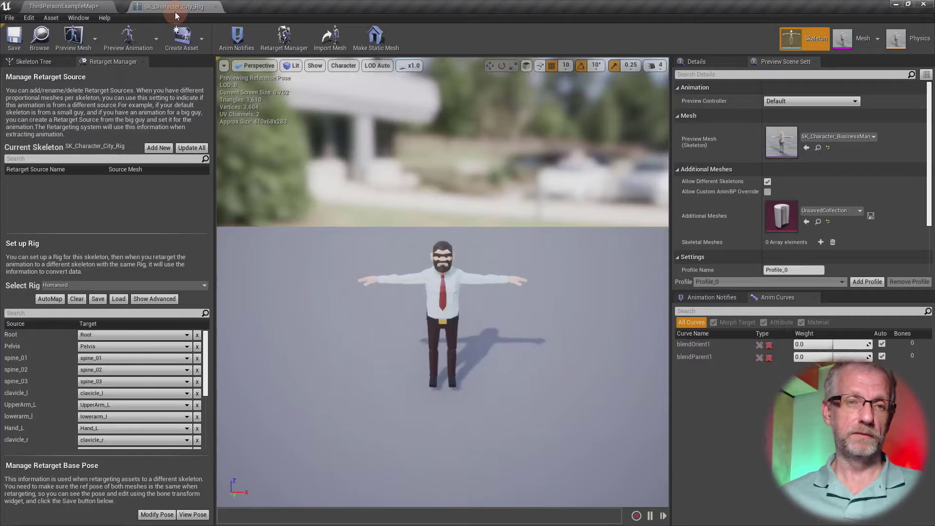
Step: Change the skeleton's preview mesh to SK_Character_BusinessMan_Suit and apply it to the asset
{"action": "scroll", "coordinate": [385, 244], "scroll_direction": "up", "scroll_amount": 5}
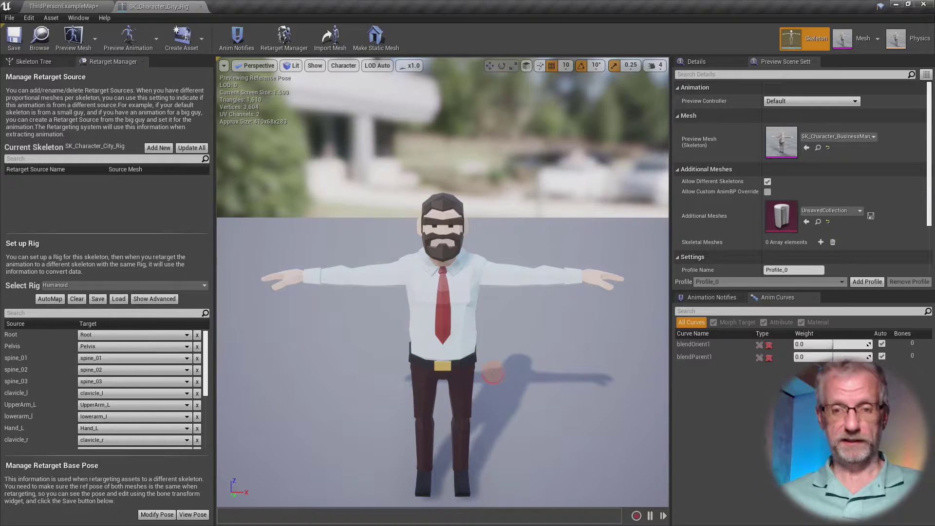
{"action": "left_click_drag", "start_coordinate": [493, 373], "coordinate": [468, 375]}
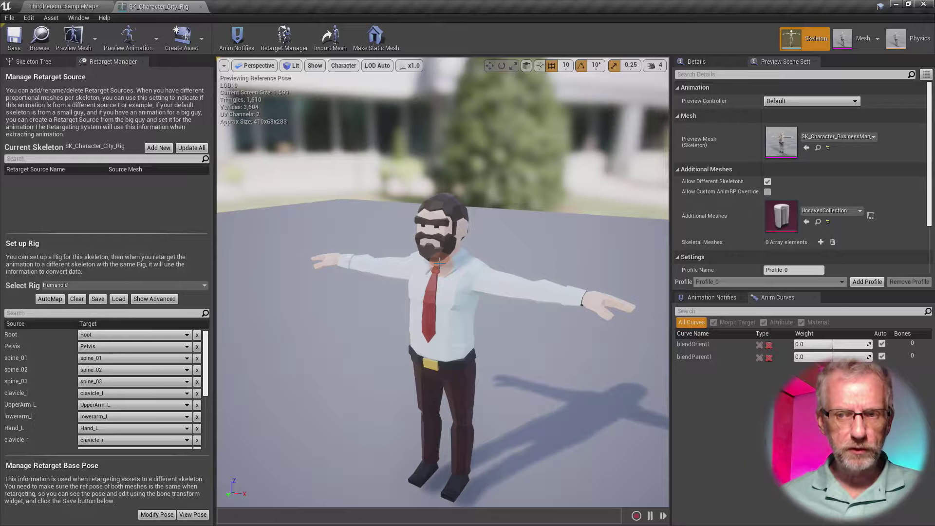
{"action": "left_click", "coordinate": [467, 341]}
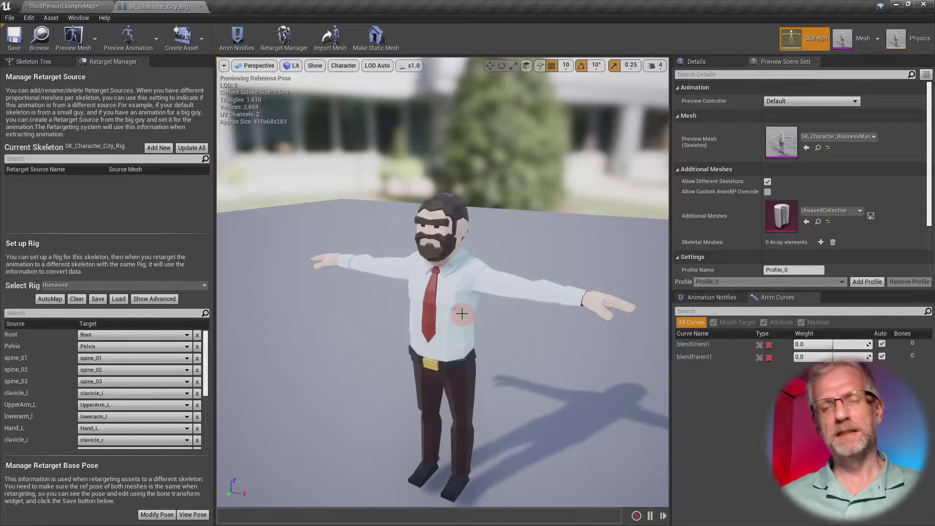
{"action": "left_click", "coordinate": [455, 245]}
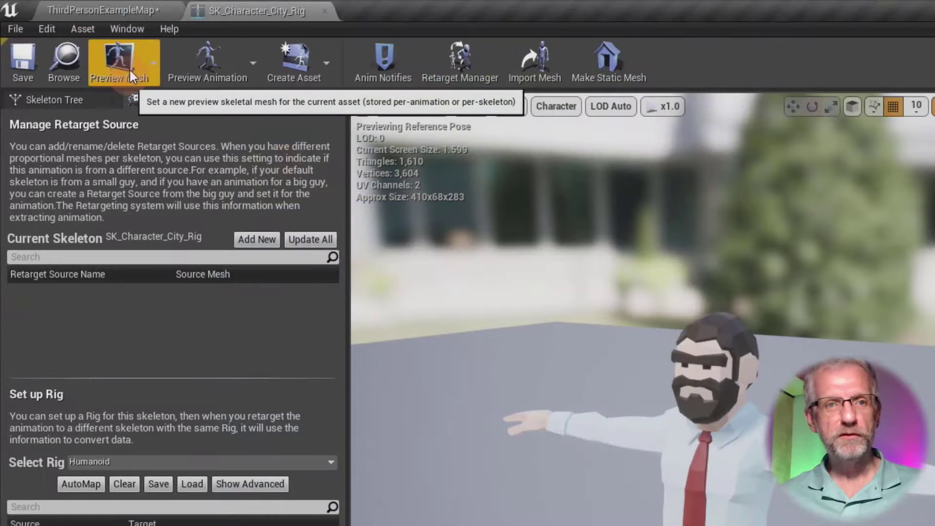
{"action": "left_click", "coordinate": [139, 68]}
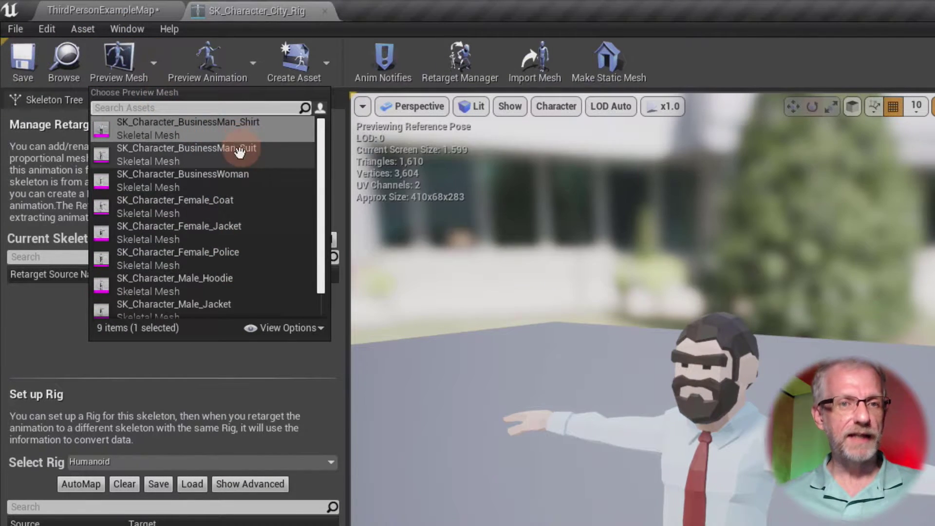
{"action": "mouse_move", "coordinate": [256, 132]}
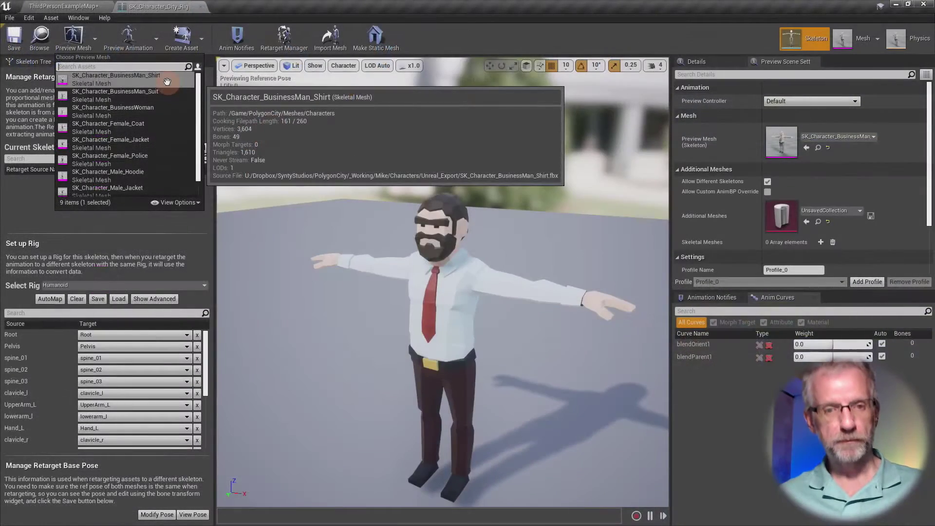
{"action": "left_click", "coordinate": [264, 127]}
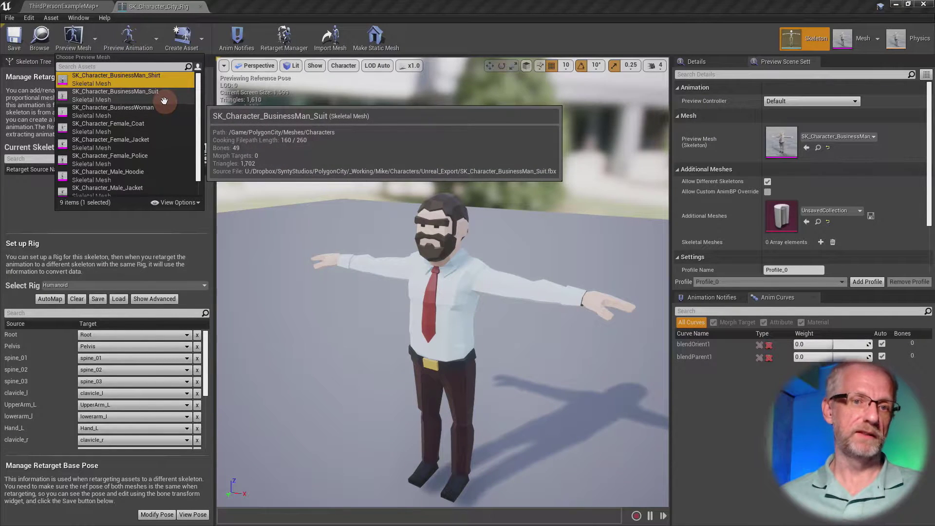
{"action": "left_click", "coordinate": [165, 100]}
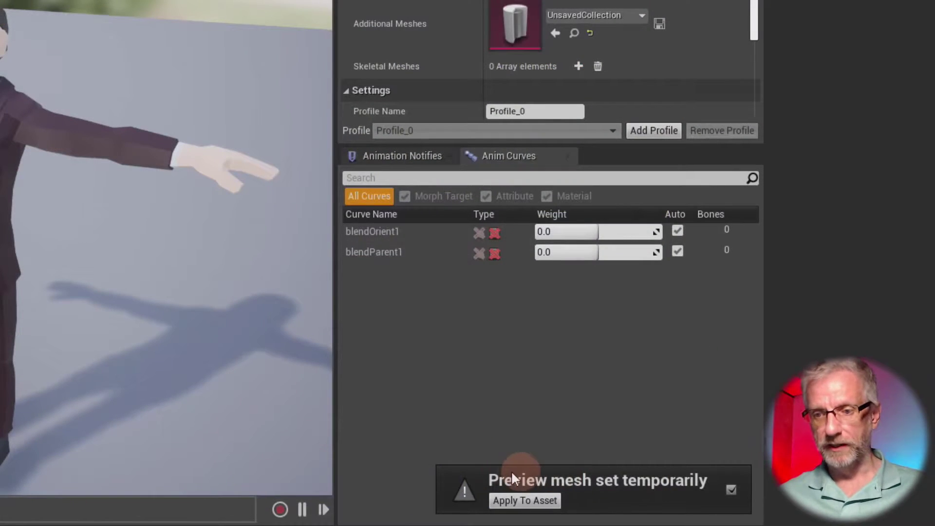
{"action": "left_click", "coordinate": [537, 498]}
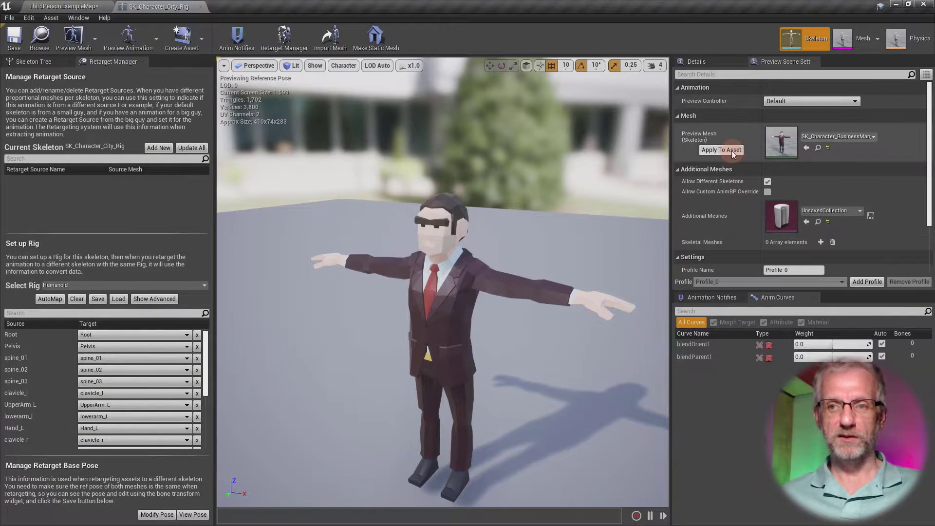
{"action": "left_click", "coordinate": [732, 150]}
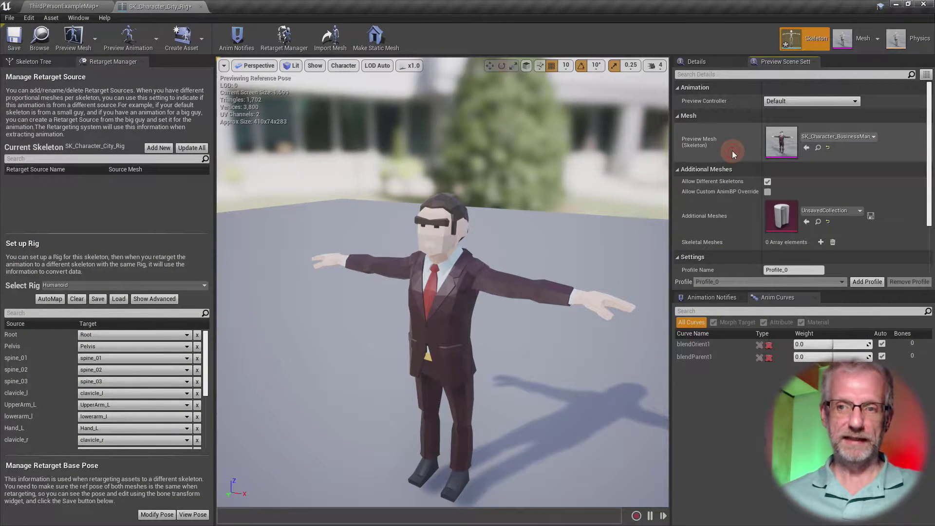
Step: Examine the suited character's hand up close to see how its fingers are modelled
{"action": "left_click", "coordinate": [486, 316]}
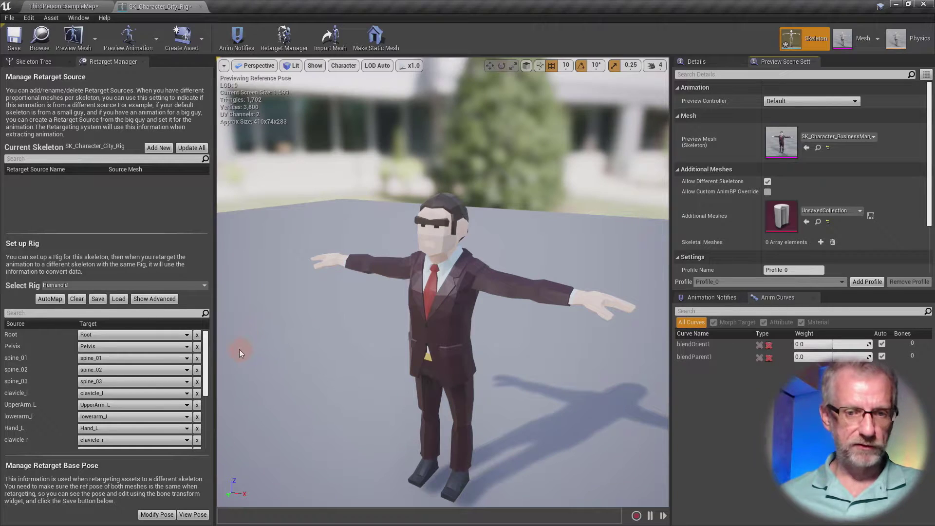
{"action": "left_click_drag", "start_coordinate": [530, 352], "coordinate": [380, 395]}
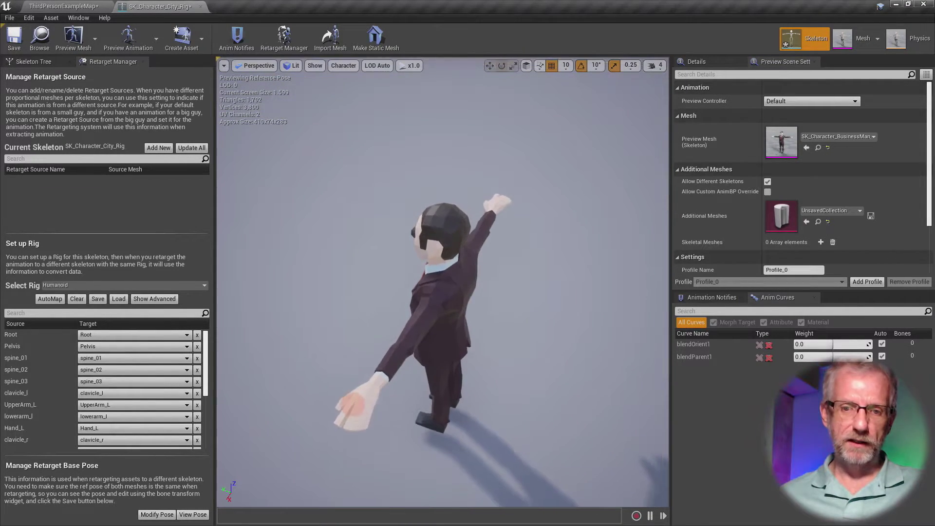
{"action": "scroll", "coordinate": [527, 349], "scroll_direction": "up", "scroll_amount": 4}
{"action": "mouse_move", "coordinate": [528, 349]}
{"action": "left_mouse_down"}
{"action": "mouse_move", "coordinate": [580, 324]}
{"action": "mouse_move", "coordinate": [492, 378]}
{"action": "mouse_move", "coordinate": [517, 381]}
{"action": "mouse_move", "coordinate": [501, 386]}
{"action": "mouse_move", "coordinate": [516, 340]}
{"action": "left_mouse_up"}
{"action": "scroll", "coordinate": [516, 340], "scroll_direction": "up", "scroll_amount": 3}
{"action": "scroll", "coordinate": [514, 339], "scroll_direction": "down", "scroll_amount": 3}
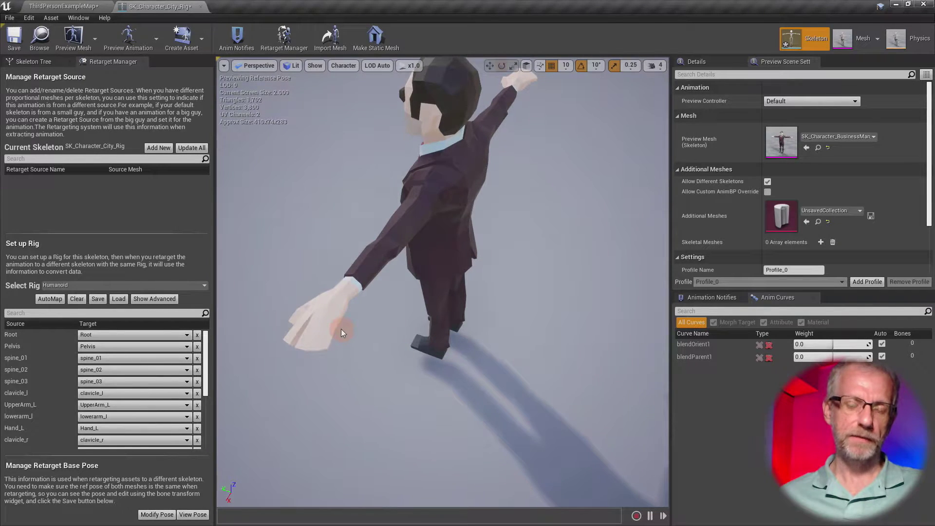
{"action": "mouse_move", "coordinate": [341, 329]}
{"action": "left_mouse_down"}
{"action": "mouse_move", "coordinate": [359, 341]}
{"action": "mouse_move", "coordinate": [341, 329]}
{"action": "left_mouse_up"}
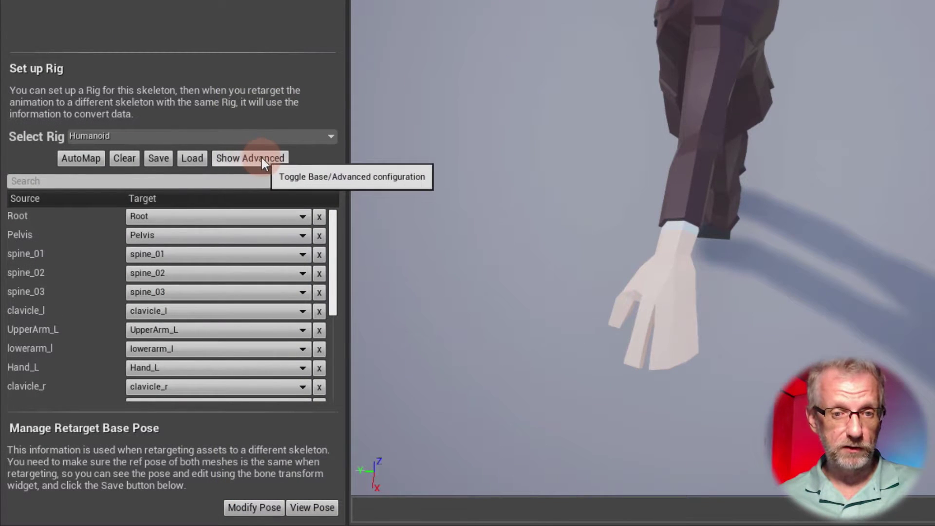
Step: Show the advanced Humanoid mapping, widen the Retarget Manager, and map pinky_01_l, pinky_02_l and pinky_03_l to finger_01_l, finger_02_l and finger_03_l
{"action": "left_click", "coordinate": [260, 159]}
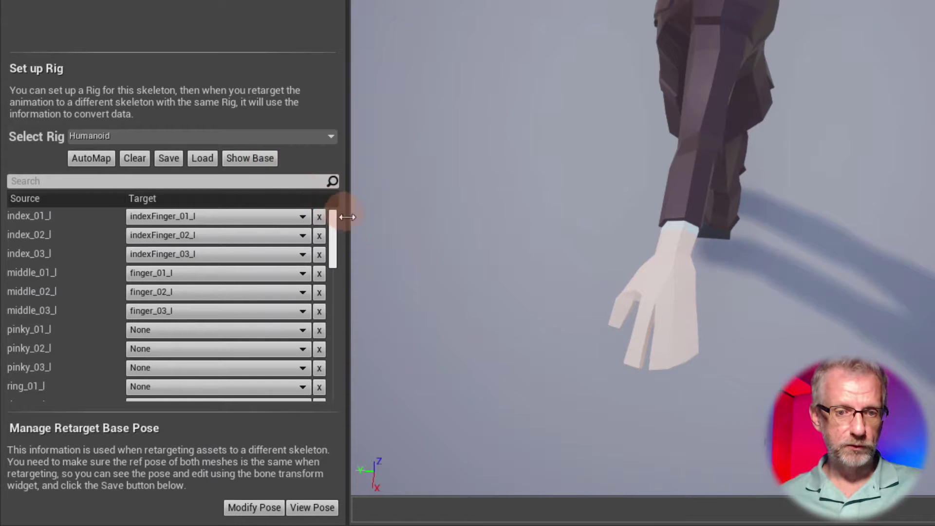
{"action": "left_click_drag", "start_coordinate": [350, 244], "coordinate": [450, 244]}
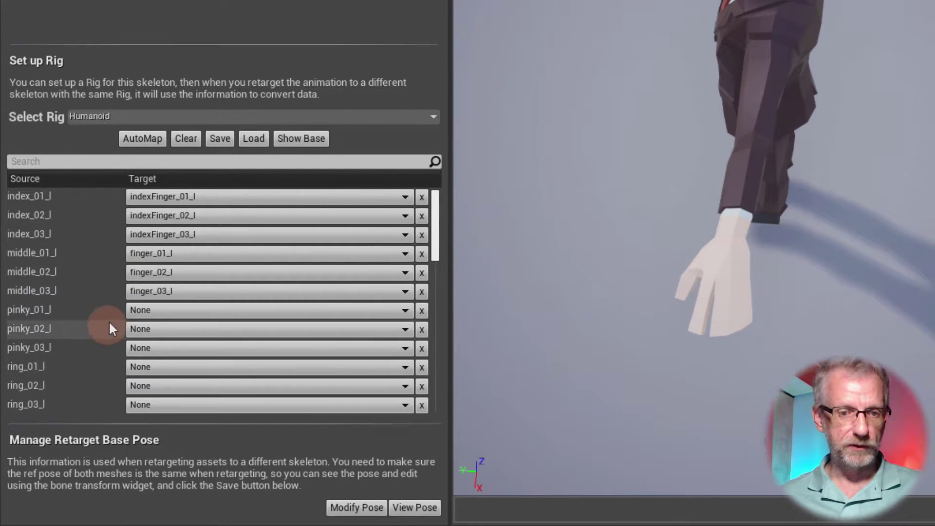
{"action": "scroll", "coordinate": [186, 330], "scroll_direction": "down", "scroll_amount": 1}
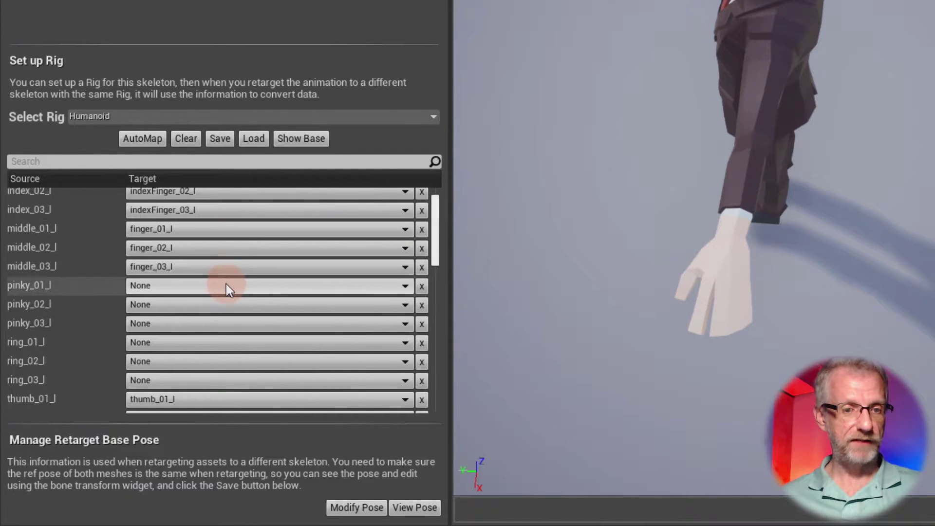
{"action": "left_click", "coordinate": [200, 288]}
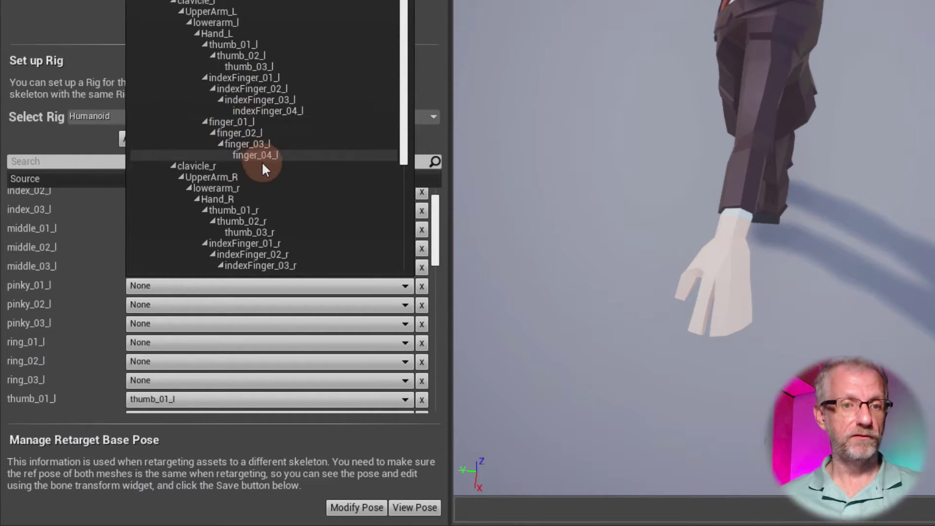
{"action": "left_click", "coordinate": [254, 122]}
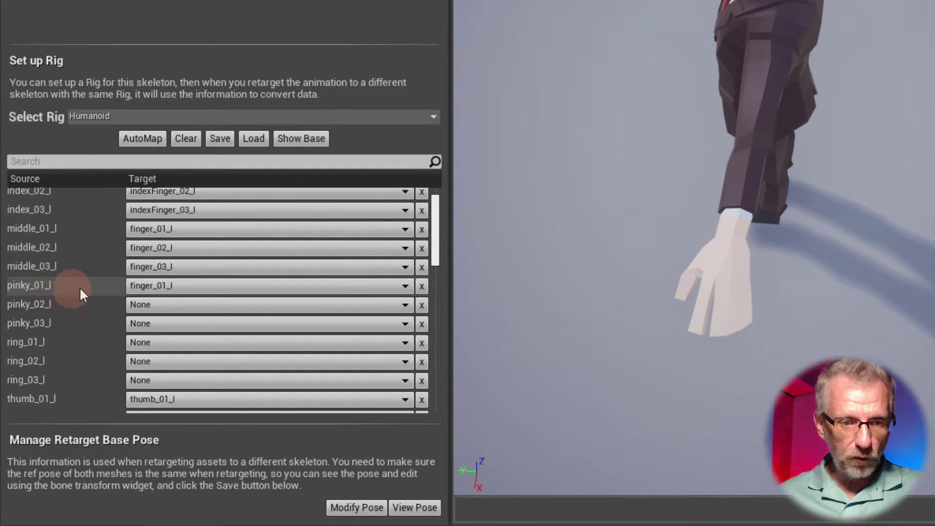
{"action": "left_click", "coordinate": [202, 306]}
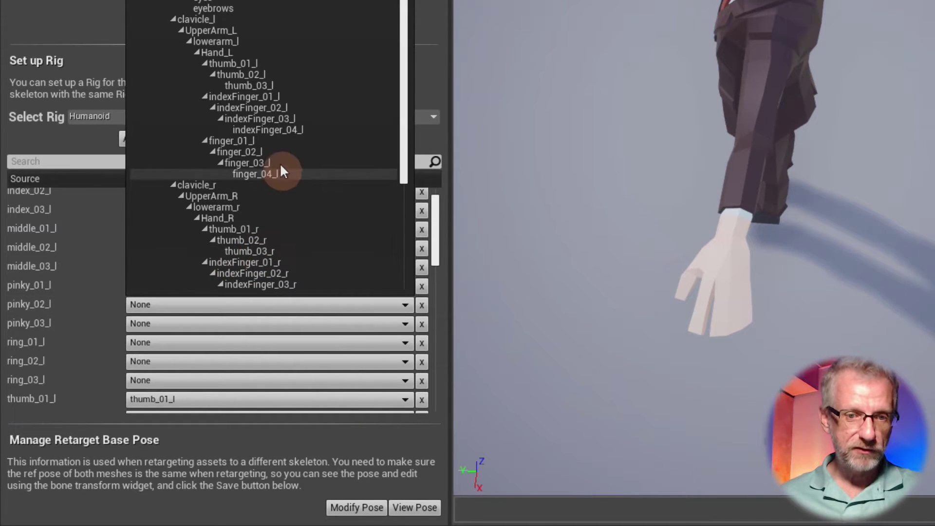
{"action": "left_click", "coordinate": [273, 149]}
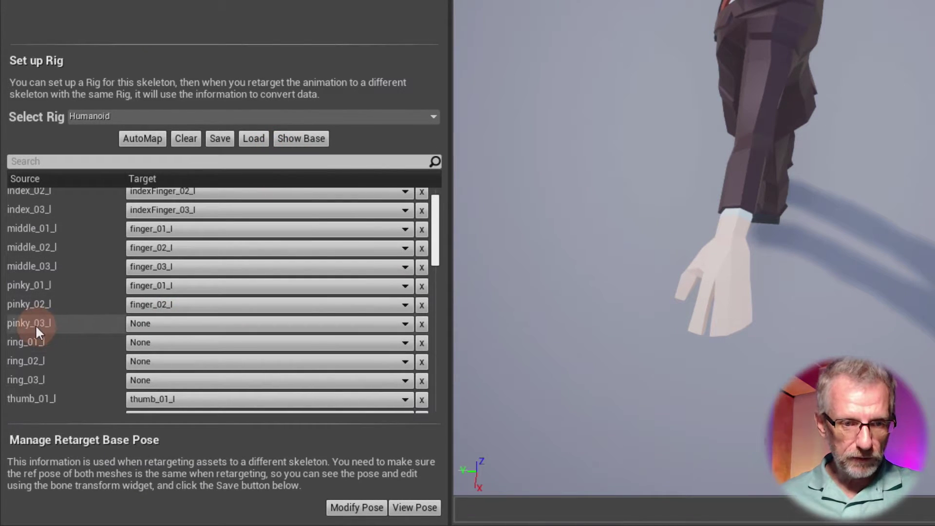
{"action": "left_click", "coordinate": [157, 324]}
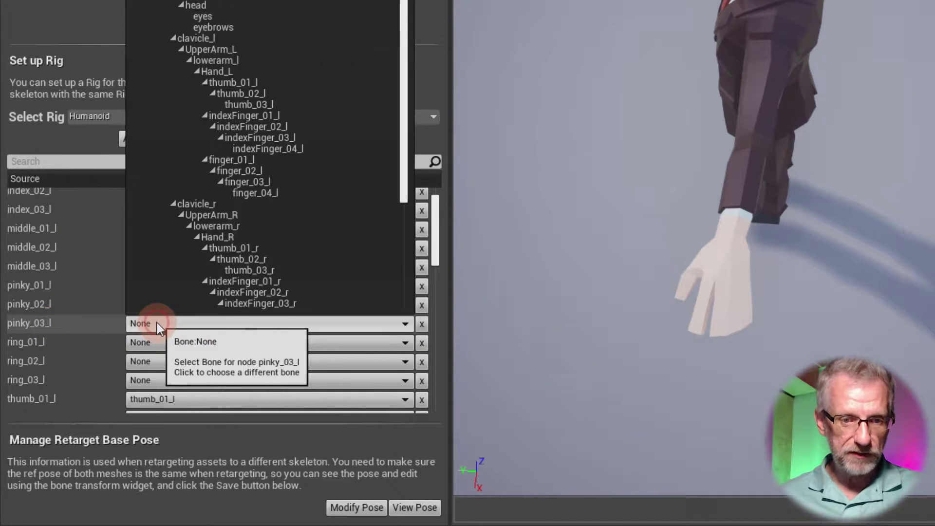
{"action": "left_click", "coordinate": [296, 183]}
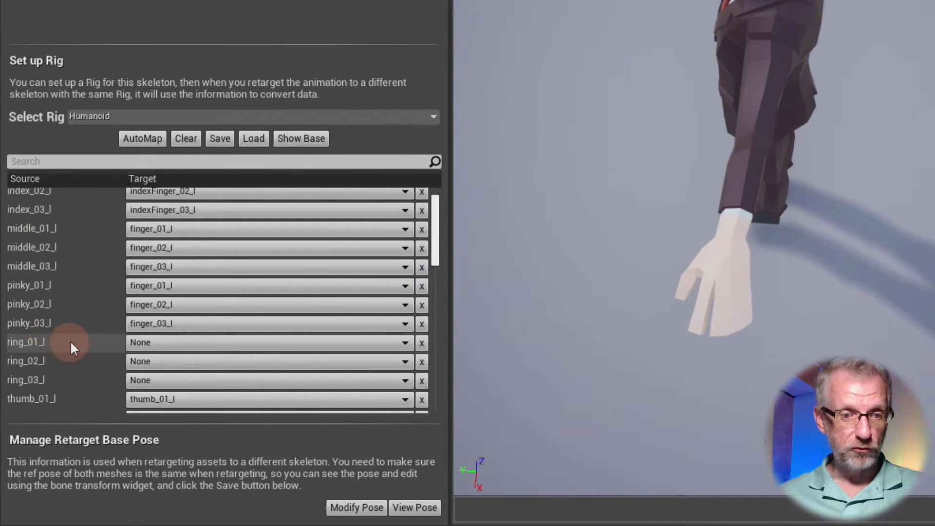
Step: Map the left ring finger bones ring_01_l, ring_02_l and ring_03_l to finger_01_l, finger_02_l and finger_03_l
{"action": "left_click", "coordinate": [178, 343]}
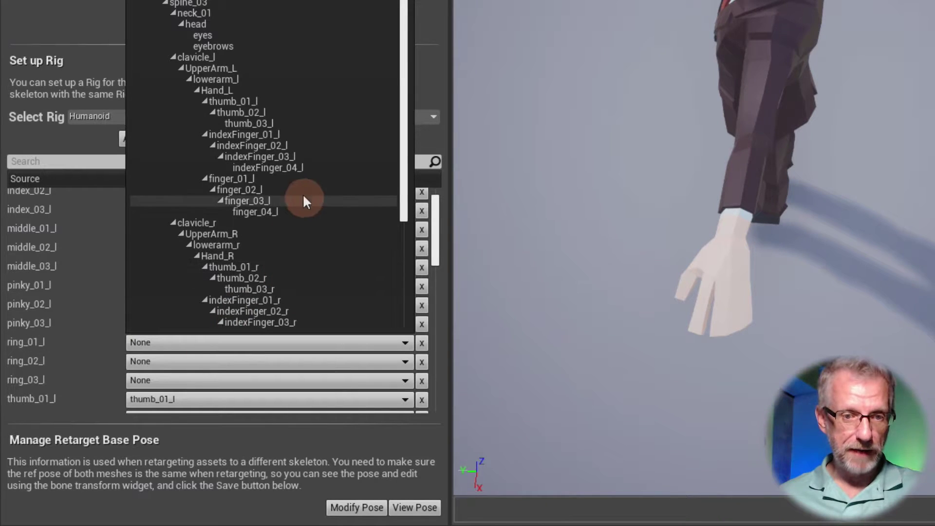
{"action": "left_click", "coordinate": [294, 179]}
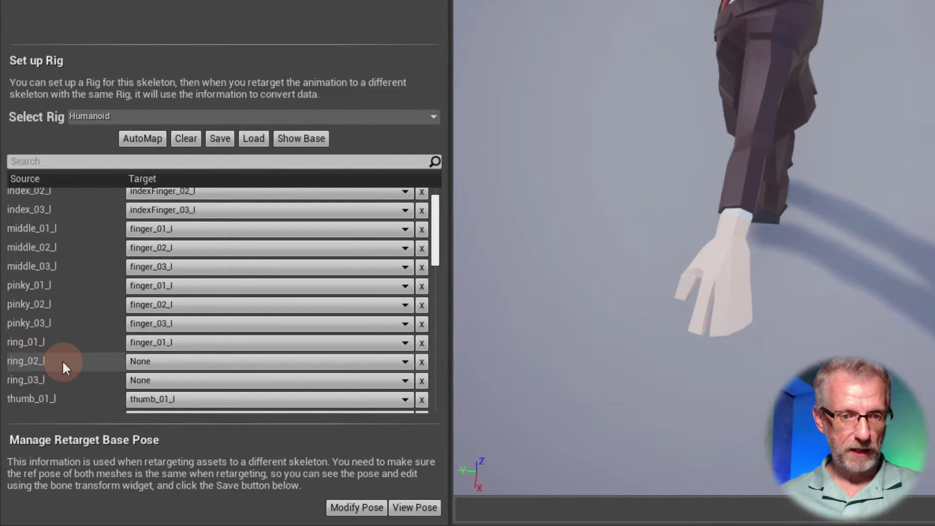
{"action": "left_click", "coordinate": [170, 364]}
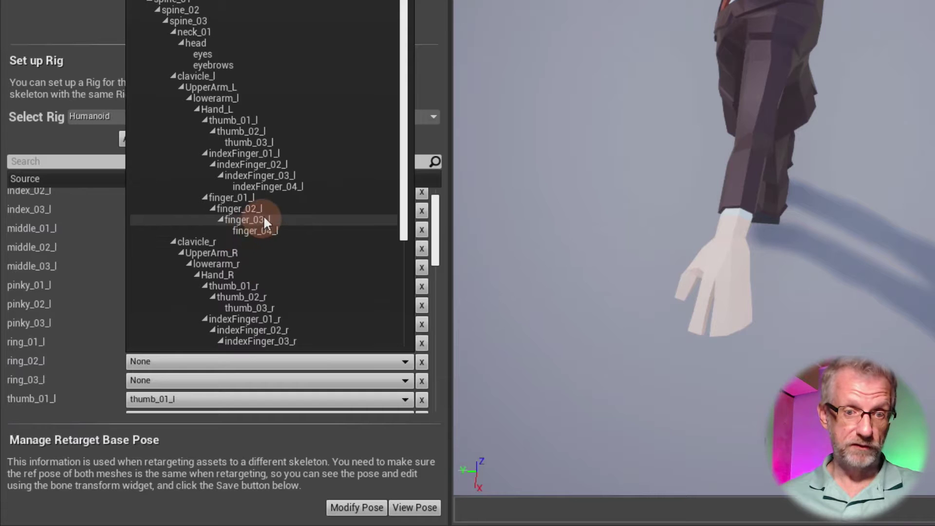
{"action": "left_click", "coordinate": [275, 208]}
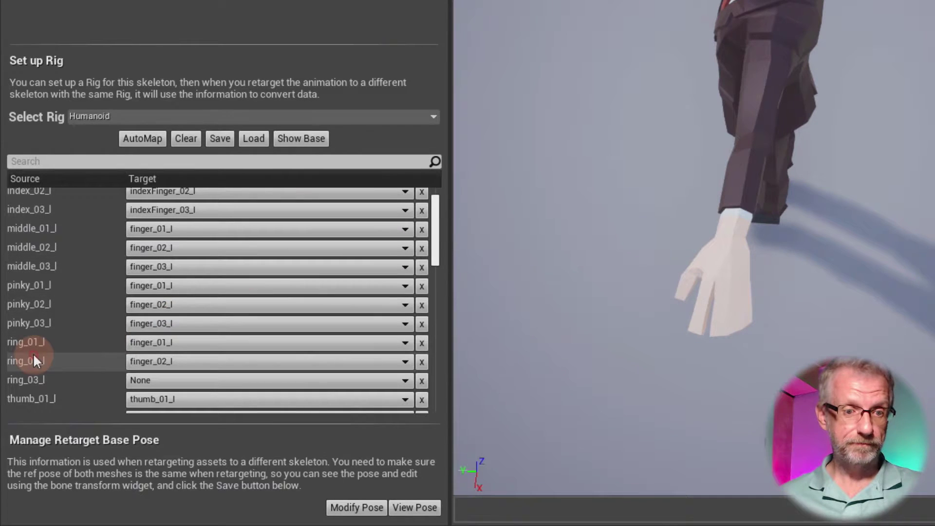
{"action": "left_click", "coordinate": [162, 382]}
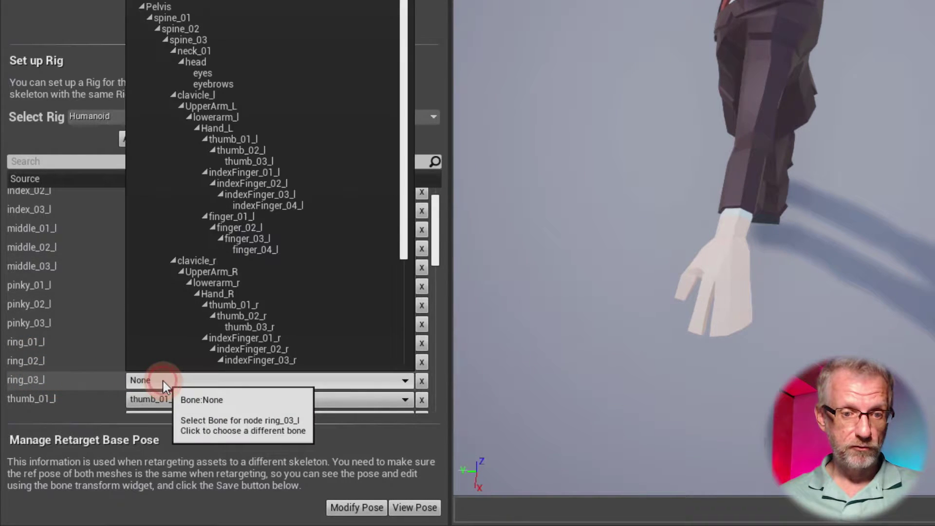
{"action": "left_click", "coordinate": [294, 238]}
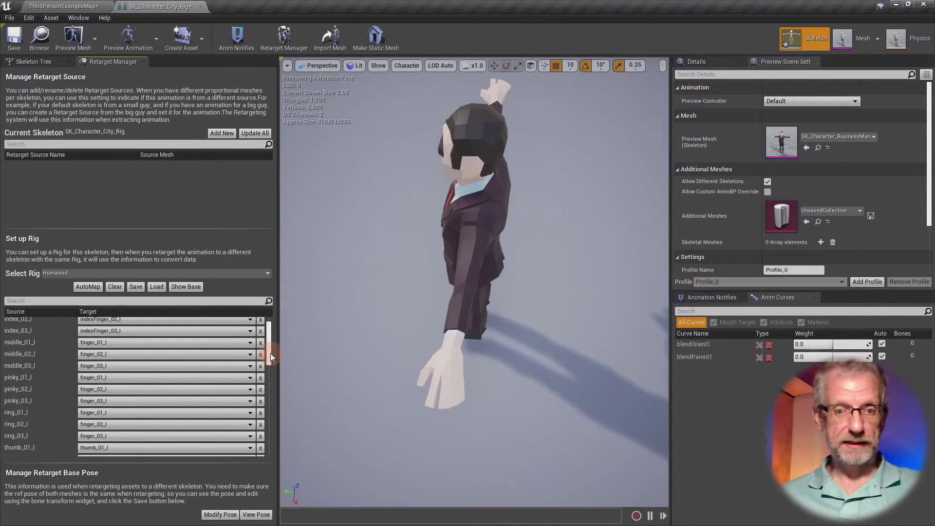
Step: Map the right pinky bones pinky_01_r, pinky_02_r and pinky_03_r to finger_01_r, finger_02_r and finger_03_r
{"action": "left_click_drag", "start_coordinate": [438, 246], "coordinate": [437, 260]}
{"action": "left_click_drag", "start_coordinate": [270, 361], "coordinate": [269, 396]}
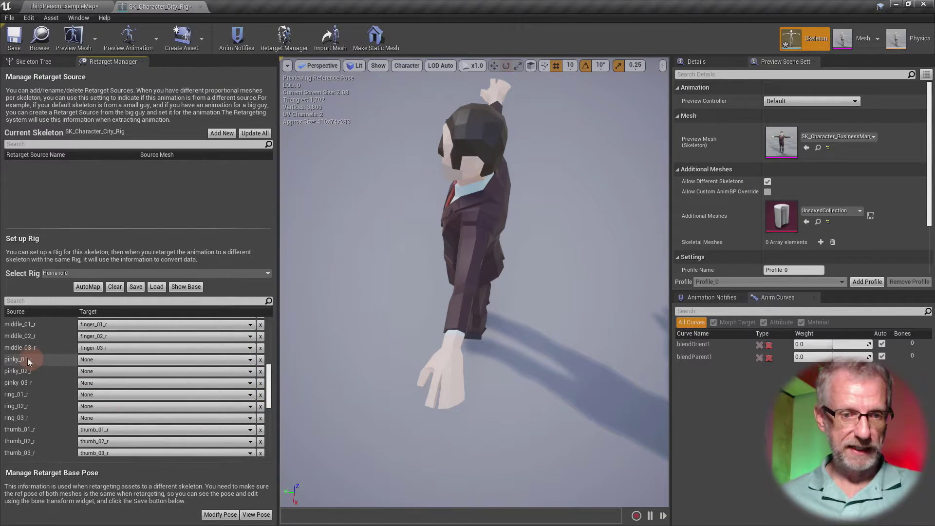
{"action": "left_click", "coordinate": [101, 361]}
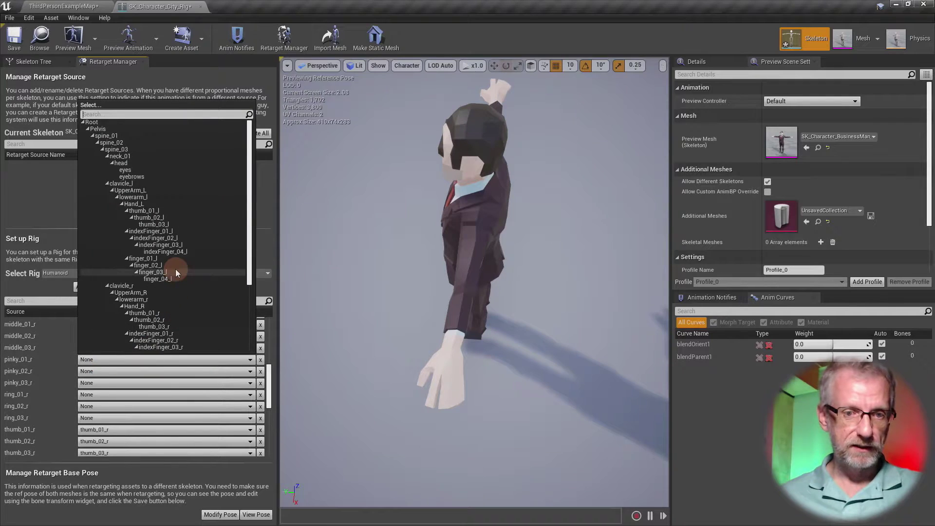
{"action": "scroll", "coordinate": [175, 268], "scroll_direction": "down", "scroll_amount": 4}
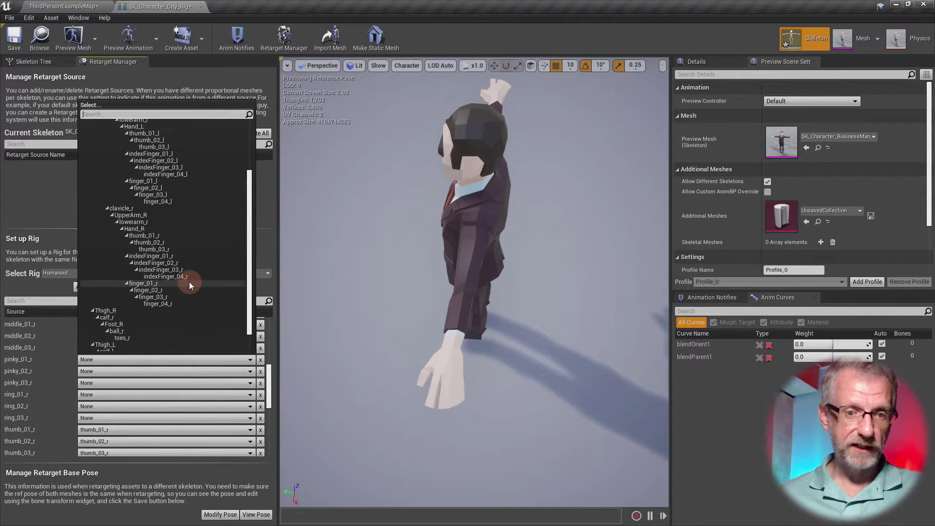
{"action": "left_click", "coordinate": [189, 283]}
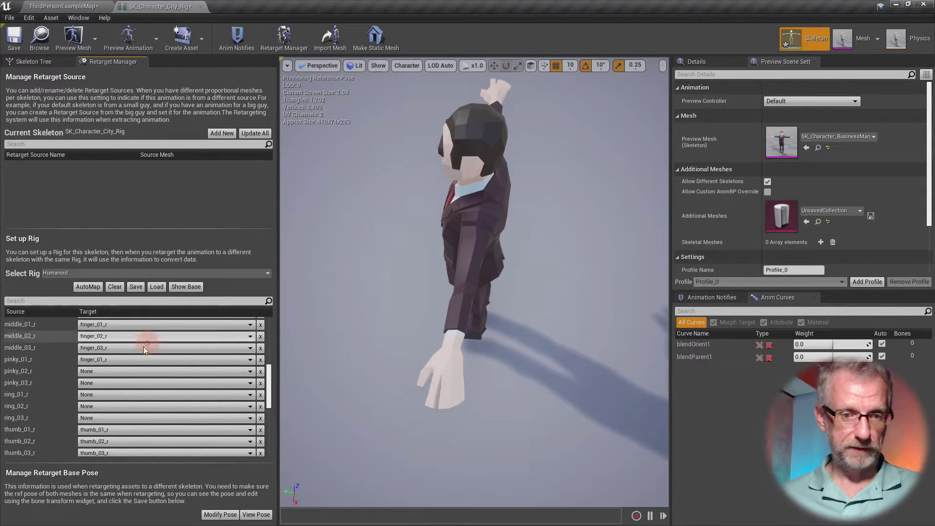
{"action": "left_click", "coordinate": [110, 371]}
{"action": "scroll", "coordinate": [193, 321], "scroll_direction": "down", "scroll_amount": 3}
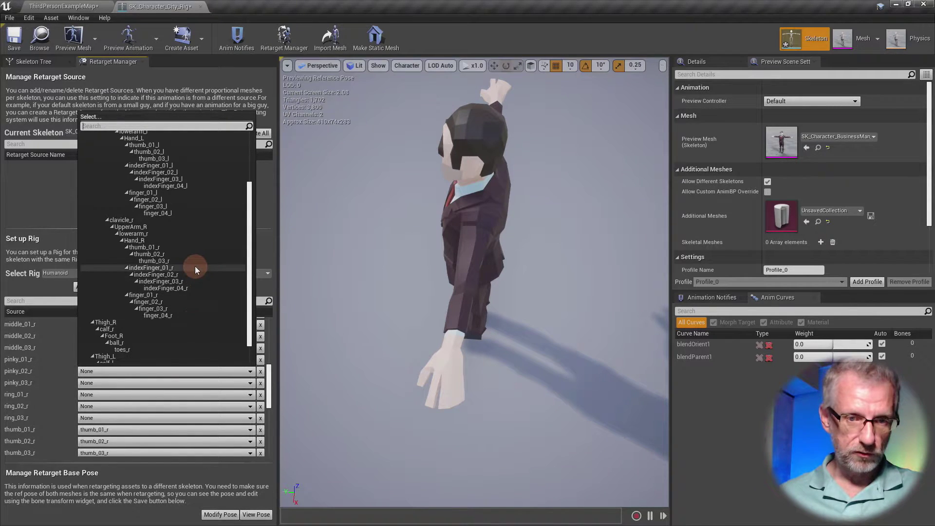
{"action": "scroll", "coordinate": [198, 271], "scroll_direction": "down", "scroll_amount": 1}
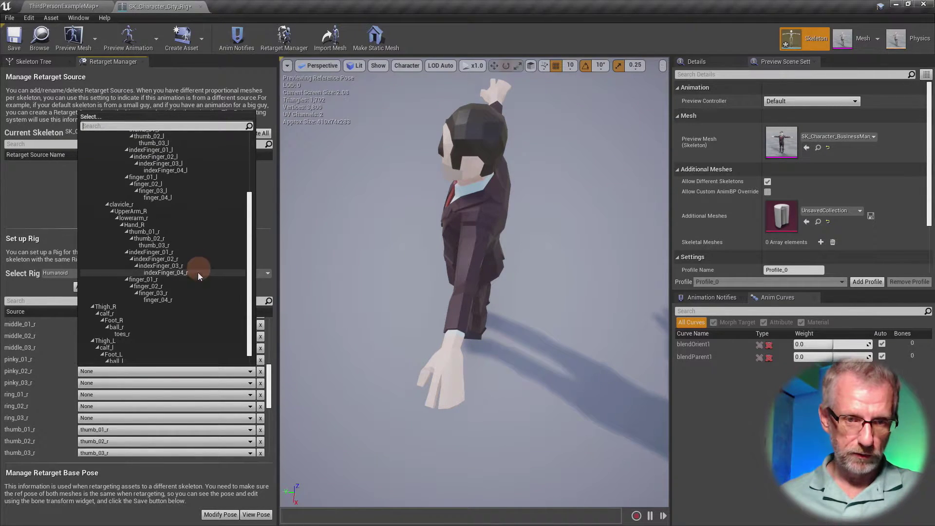
{"action": "left_click", "coordinate": [184, 287]}
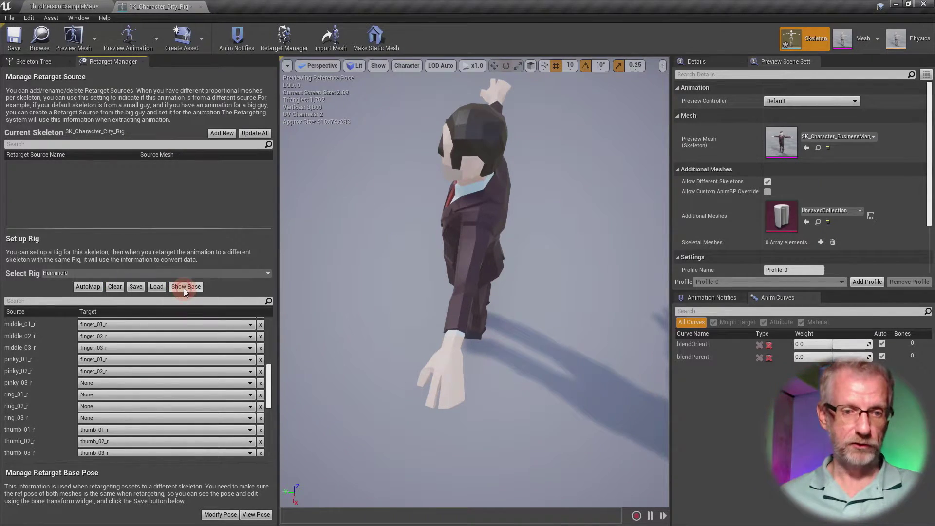
{"action": "left_click", "coordinate": [130, 383]}
{"action": "scroll", "coordinate": [222, 323], "scroll_direction": "down", "scroll_amount": 3}
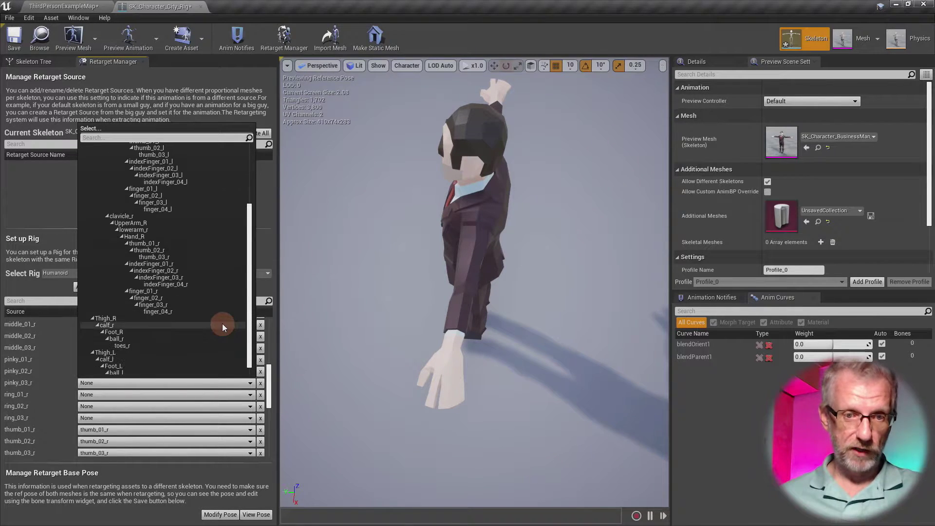
{"action": "left_click", "coordinate": [184, 305]}
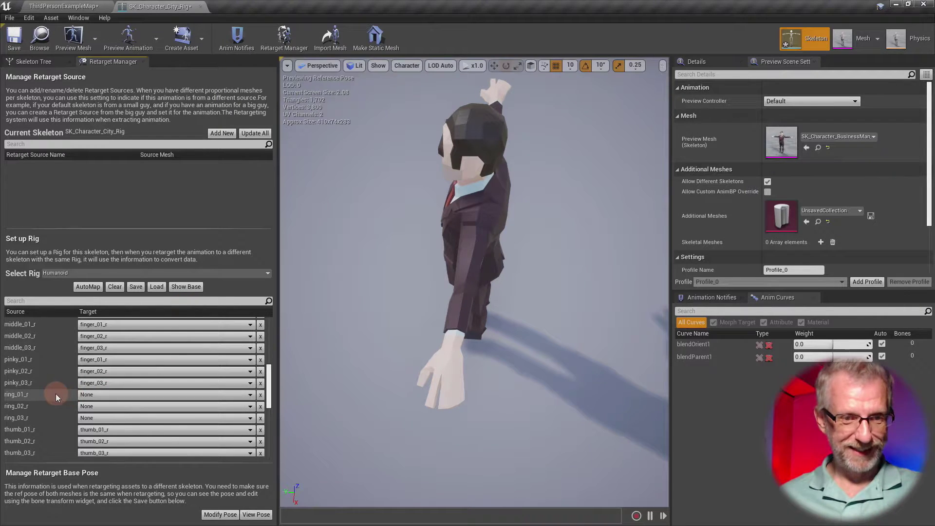
Step: Map the right ring finger bones ring_01_r, ring_02_r and ring_03_r to finger_01_r, finger_02_r and finger_03_r
{"action": "left_click", "coordinate": [128, 397]}
{"action": "scroll", "coordinate": [180, 290], "scroll_direction": "down", "scroll_amount": 3}
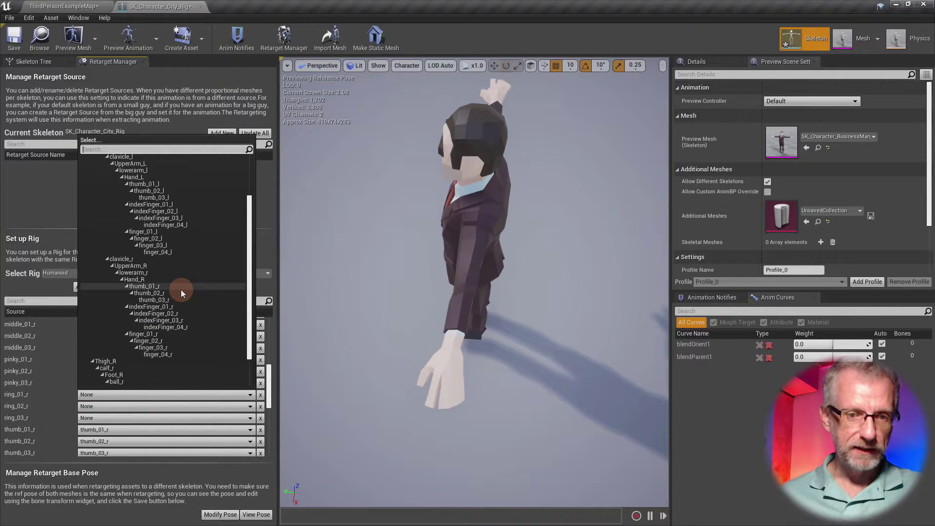
{"action": "left_click", "coordinate": [168, 335]}
{"action": "left_click", "coordinate": [111, 407]}
{"action": "scroll", "coordinate": [191, 313], "scroll_direction": "down", "scroll_amount": 3}
{"action": "scroll", "coordinate": [192, 310], "scroll_direction": "down", "scroll_amount": 2}
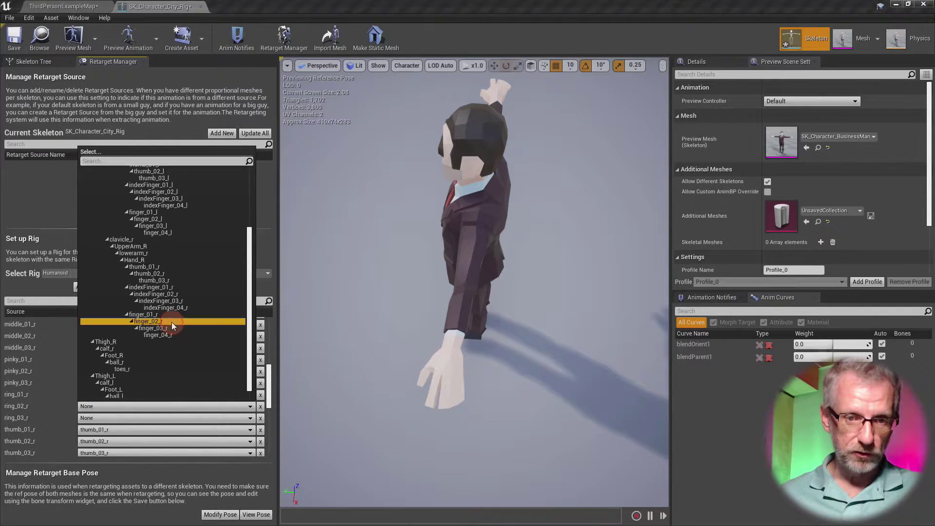
{"action": "left_click", "coordinate": [172, 322]}
{"action": "left_click", "coordinate": [135, 419]}
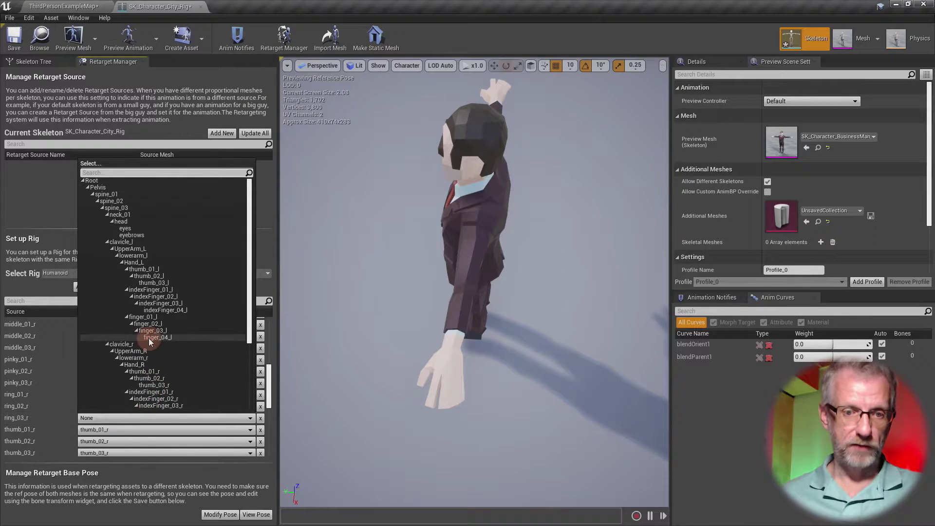
{"action": "scroll", "coordinate": [148, 338], "scroll_direction": "down", "scroll_amount": 4}
{"action": "left_click", "coordinate": [179, 340]}
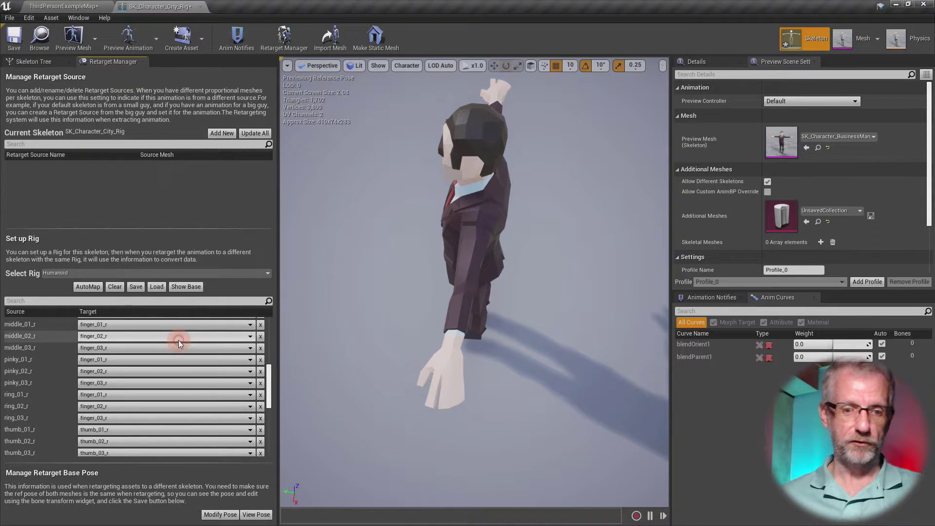
Step: Set the retarget base pose from the character's current pose and save the skeleton
{"action": "left_click_drag", "start_coordinate": [361, 336], "coordinate": [521, 305]}
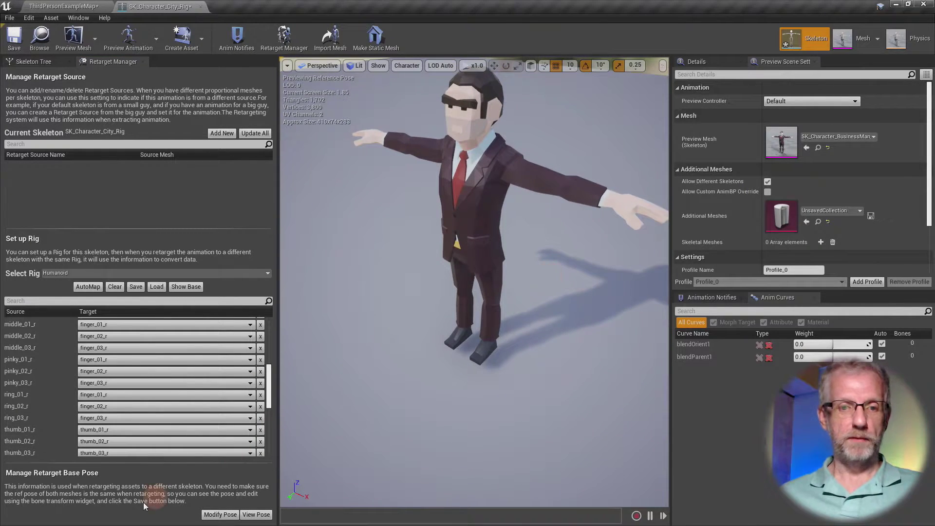
{"action": "left_click", "coordinate": [220, 514]}
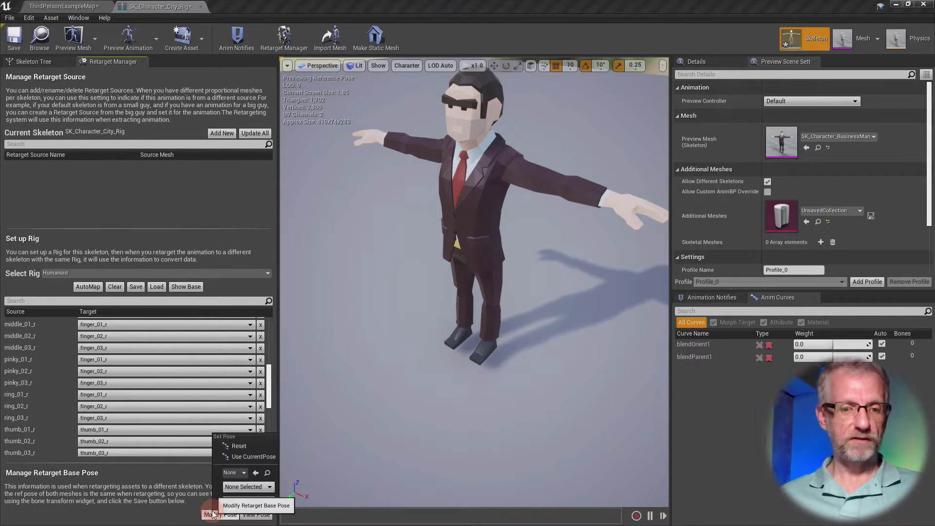
{"action": "left_click", "coordinate": [258, 455]}
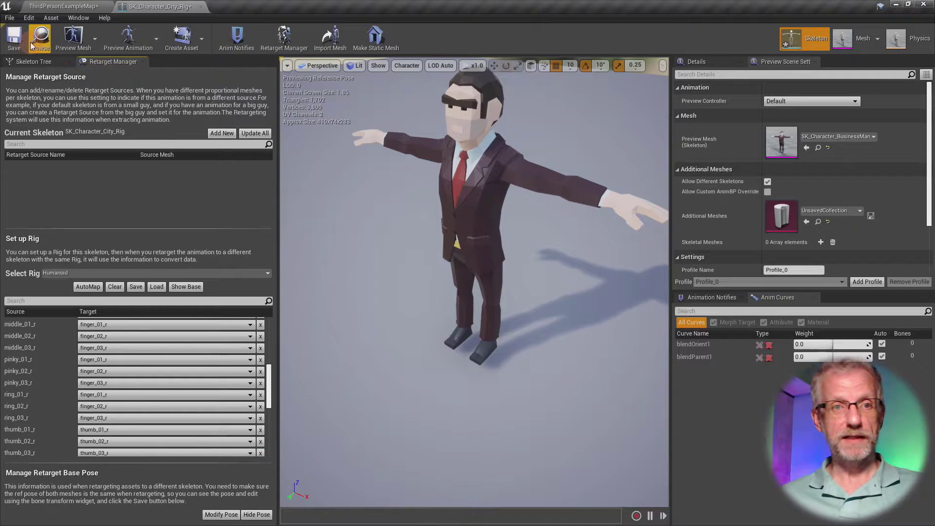
{"action": "left_click", "coordinate": [14, 39]}
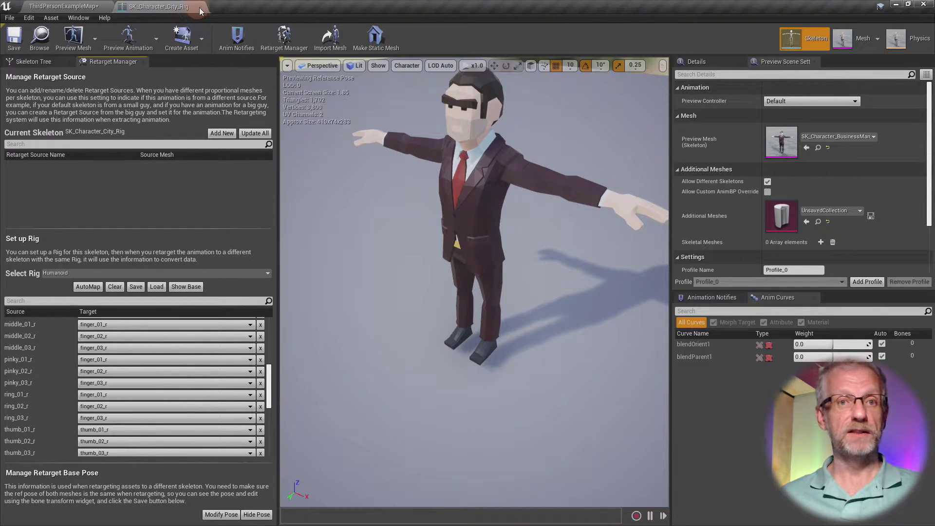
Step: Close the SK_Character_City_Rig editor and show the contents of the Mannequin > Animations folder
{"action": "left_click", "coordinate": [199, 7]}
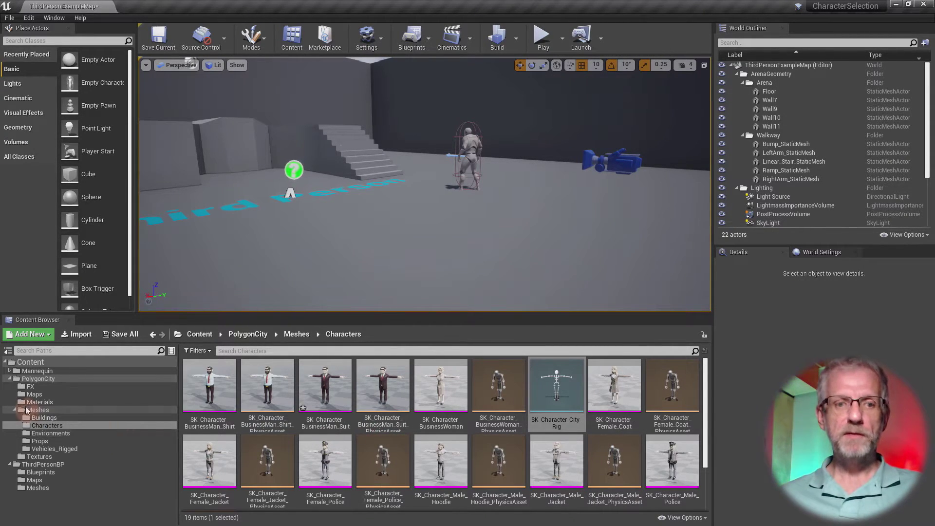
{"action": "left_click", "coordinate": [15, 379]}
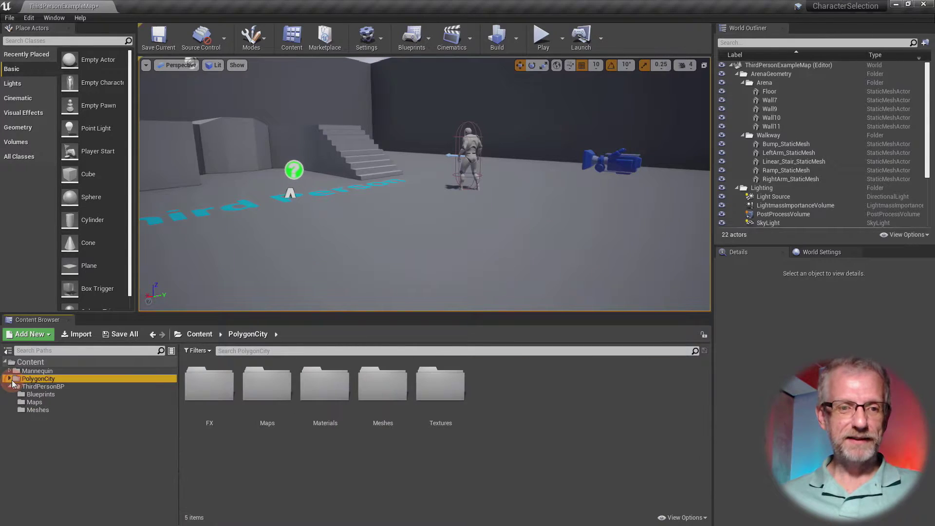
{"action": "left_click", "coordinate": [10, 379]}
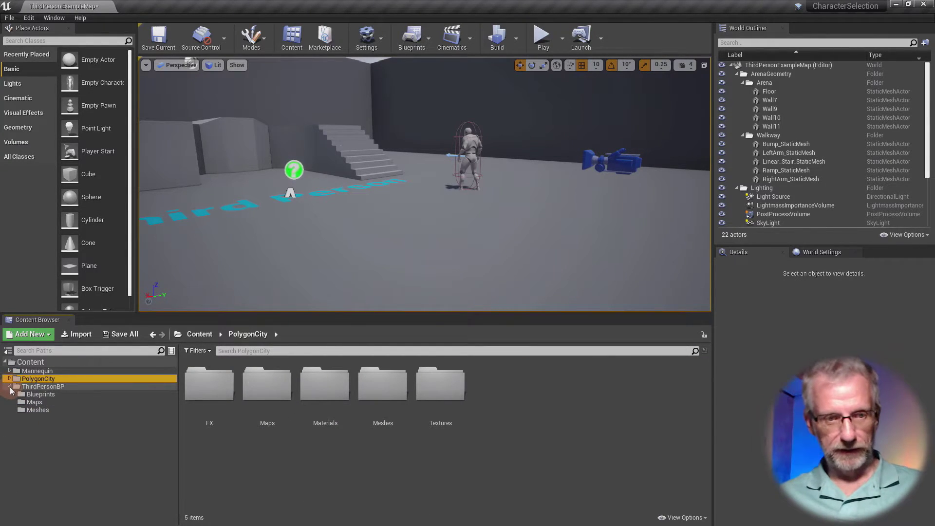
{"action": "left_click", "coordinate": [35, 371]}
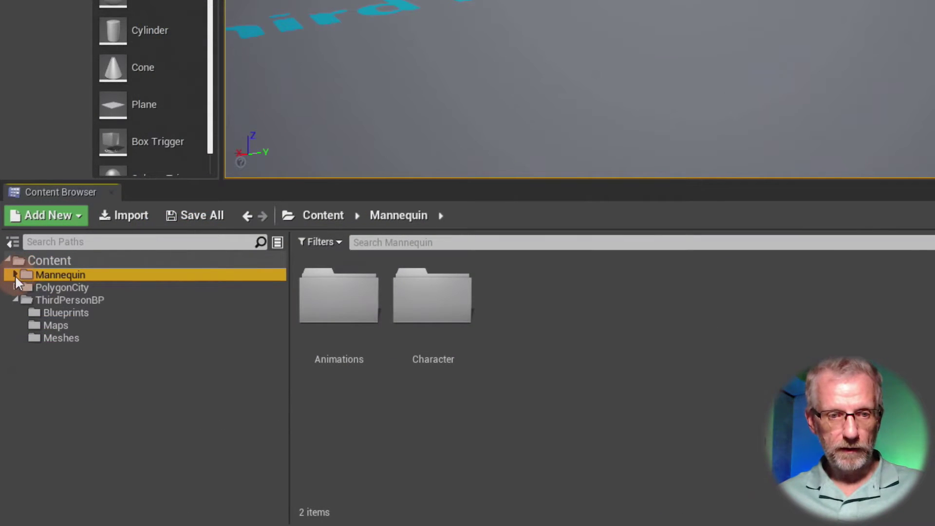
{"action": "left_click", "coordinate": [11, 371]}
{"action": "left_click", "coordinate": [76, 287]}
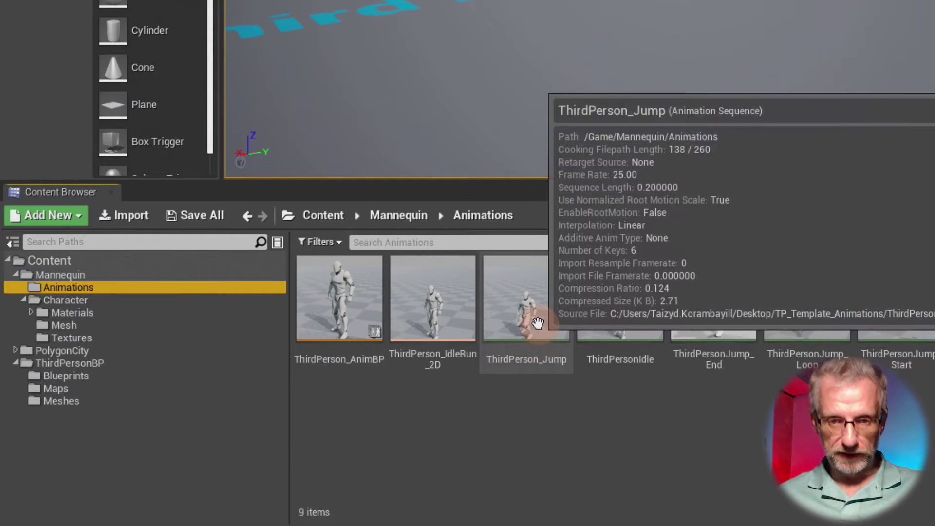
{"action": "mouse_move", "coordinate": [657, 328]}
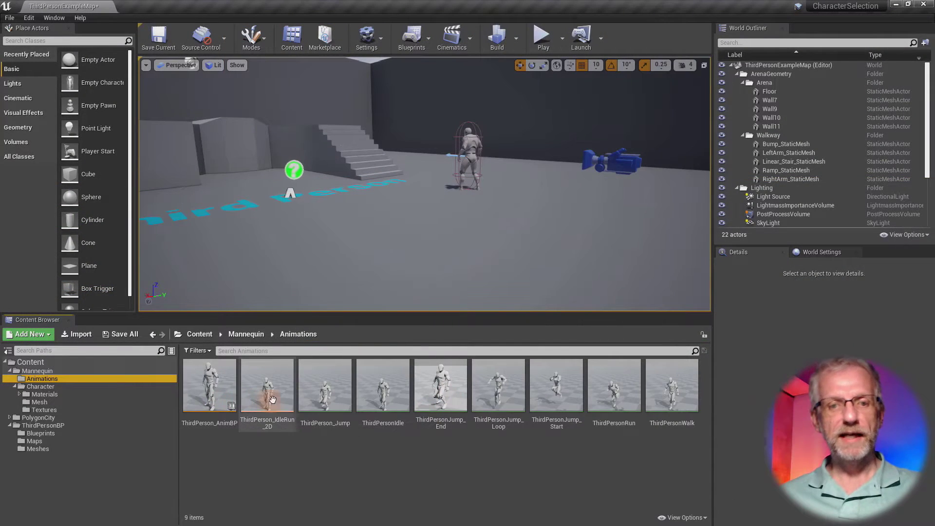
{"action": "mouse_move", "coordinate": [208, 400]}
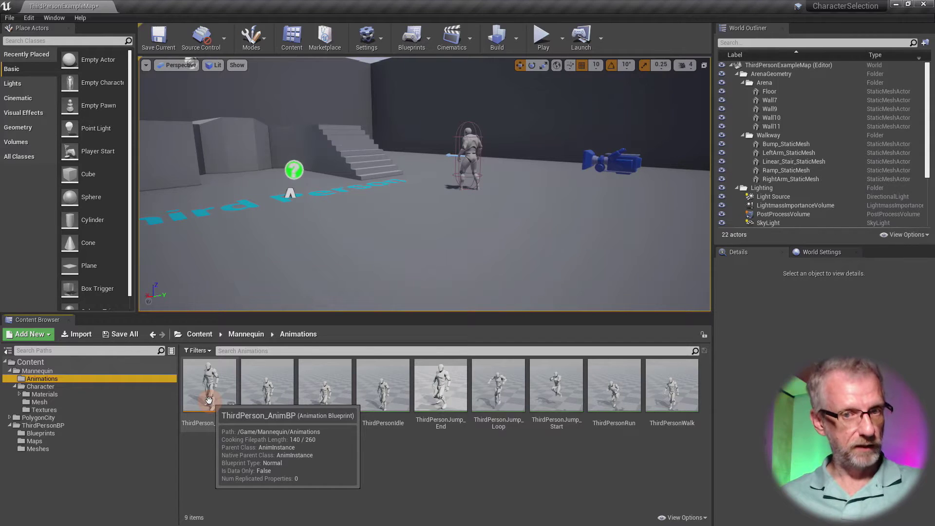
{"action": "mouse_move", "coordinate": [268, 390]}
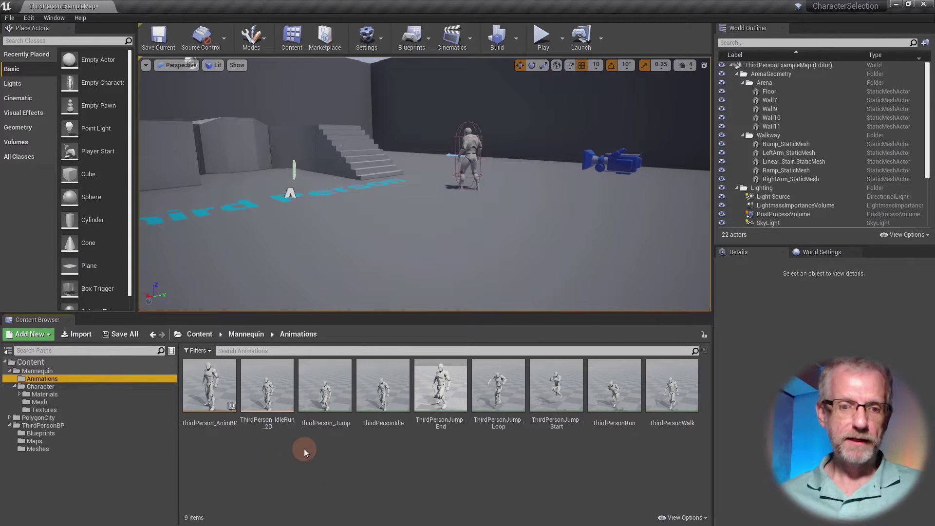
Step: Create a new folder named SyntyAnimations inside the Mannequin Animations folder
{"action": "right_click", "coordinate": [218, 463]}
{"action": "left_click", "coordinate": [267, 138]}
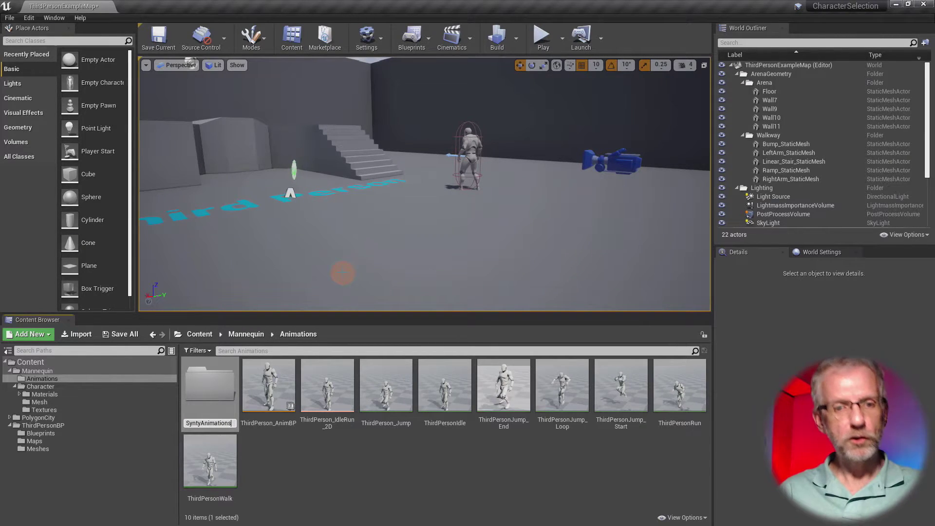
{"action": "type", "text": "SyntyAnimations"}
{"action": "key", "text": "Return"}
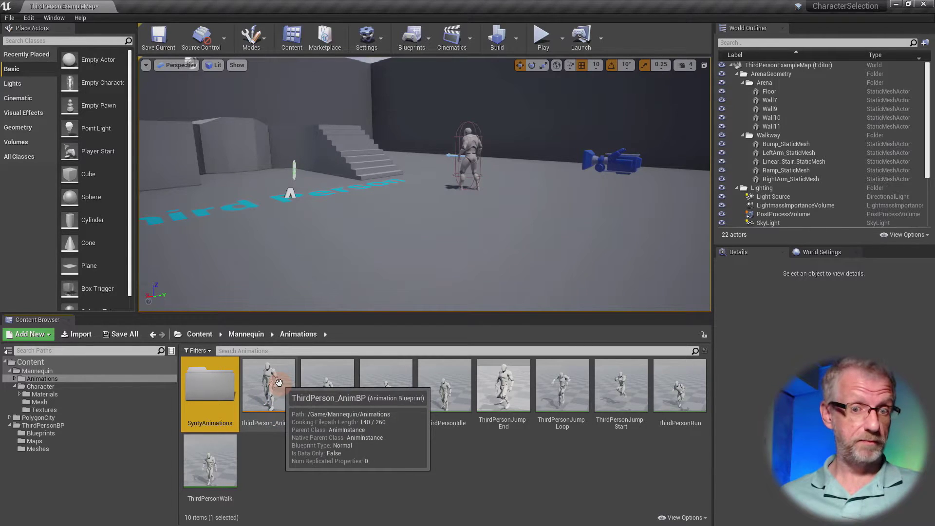
Step: Start duplicating and retargeting ThirdPerson_AnimBP with SK_Character_City_Rig as the target skeleton
{"action": "right_click", "coordinate": [279, 382]}
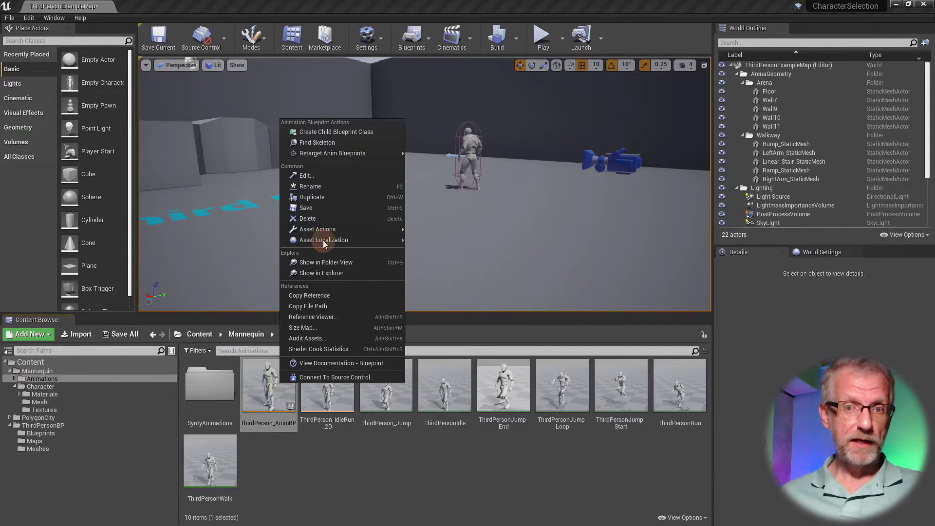
{"action": "mouse_move", "coordinate": [366, 156]}
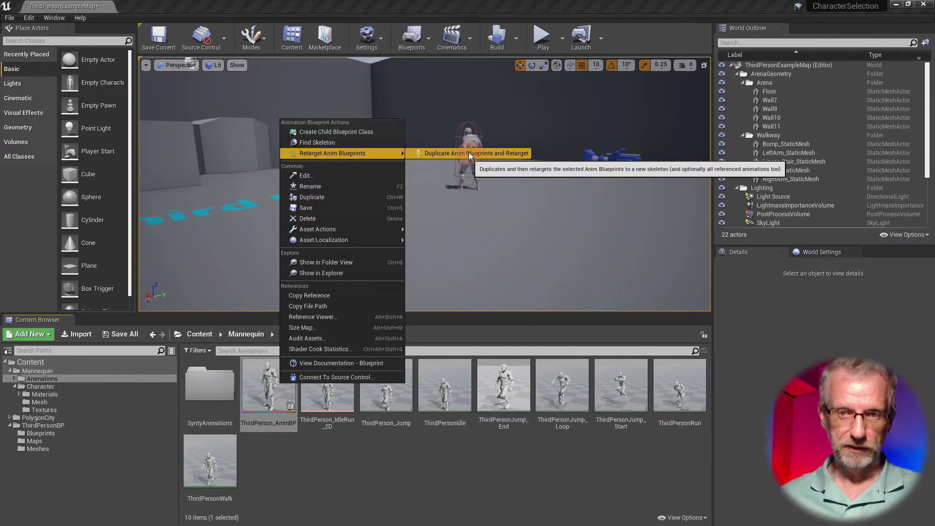
{"action": "left_click", "coordinate": [484, 152]}
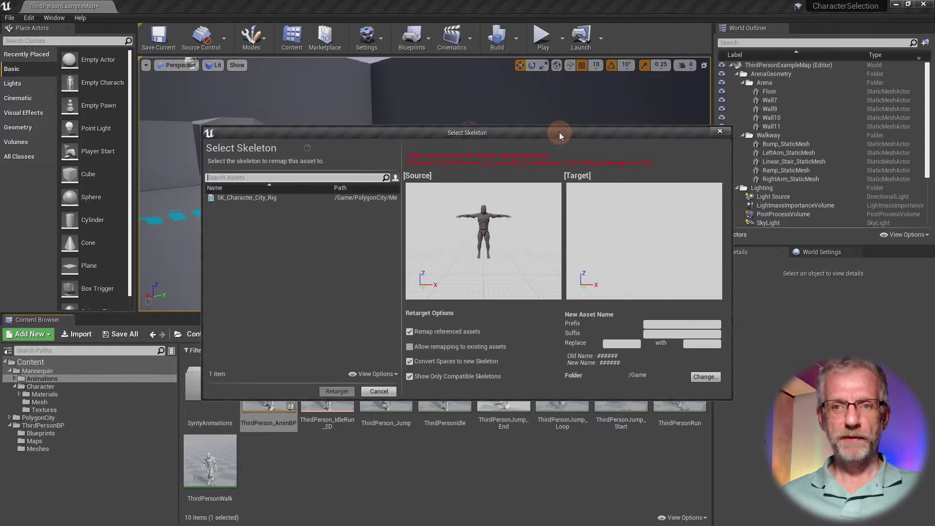
{"action": "left_click_drag", "start_coordinate": [559, 132], "coordinate": [531, 117]}
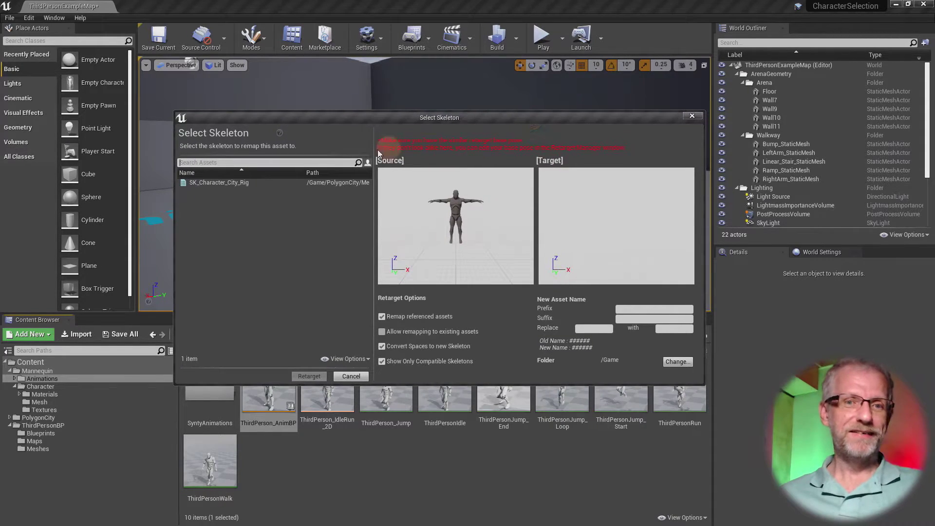
{"action": "left_click", "coordinate": [229, 182]}
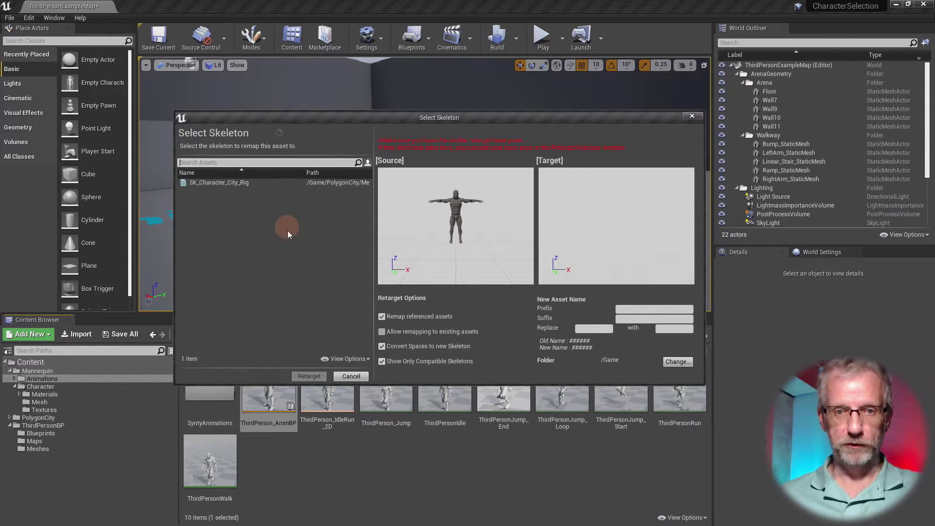
{"action": "left_click", "coordinate": [270, 183]}
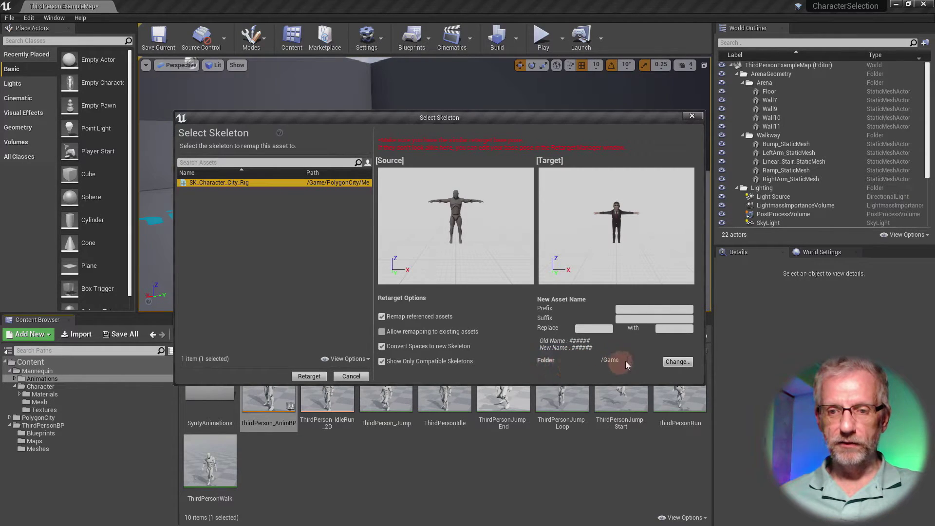
Step: Set the destination folder to Mannequin/Animations/SyntyAnimations and retarget the animation blueprint with its referenced assets
{"action": "left_click", "coordinate": [683, 365]}
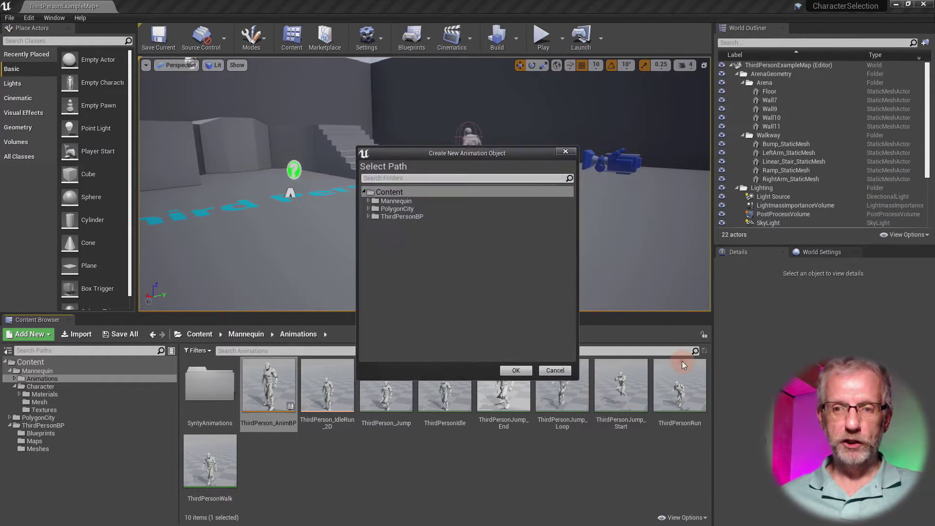
{"action": "double_click", "coordinate": [397, 201]}
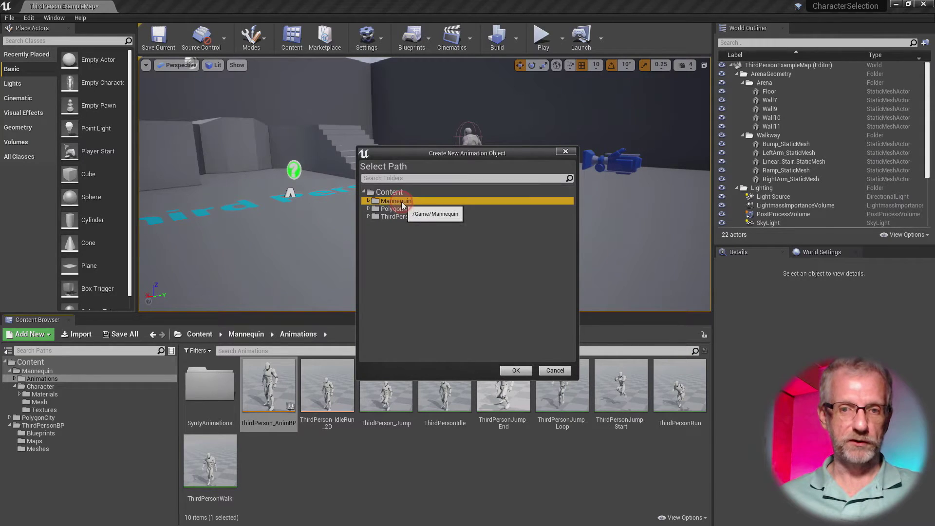
{"action": "double_click", "coordinate": [411, 208]}
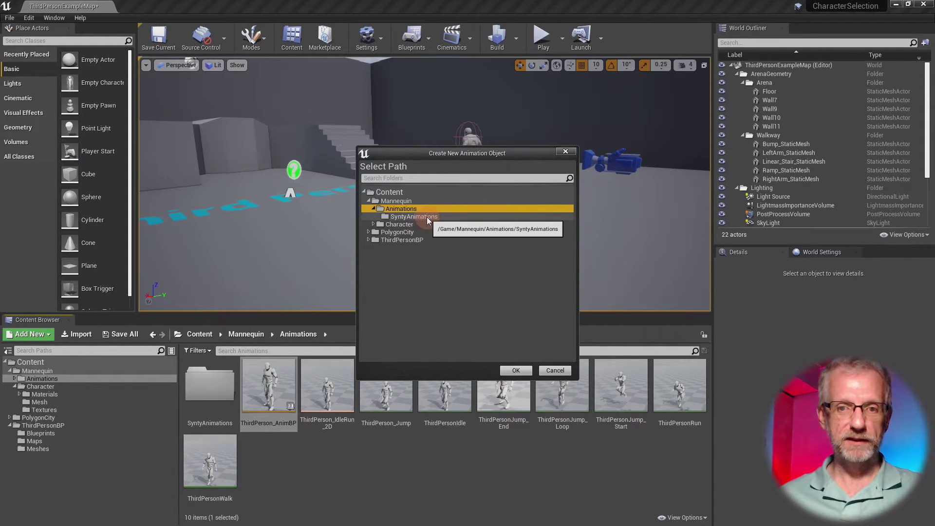
{"action": "left_click", "coordinate": [427, 217]}
{"action": "left_click", "coordinate": [516, 370]}
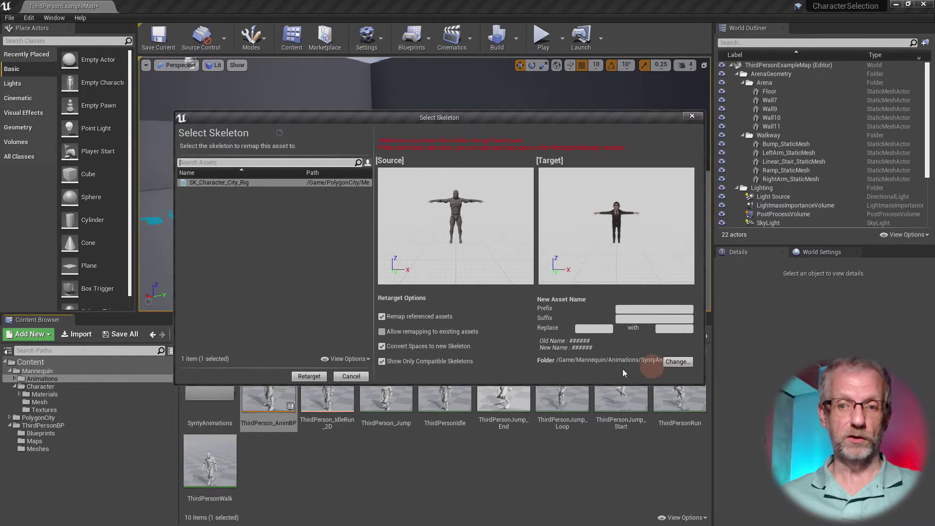
{"action": "left_click", "coordinate": [405, 498]}
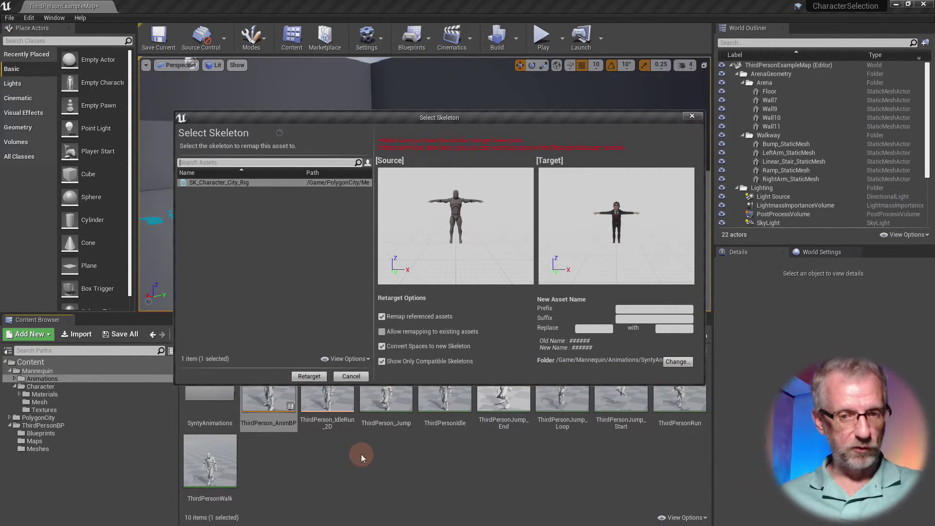
{"action": "left_click", "coordinate": [311, 380]}
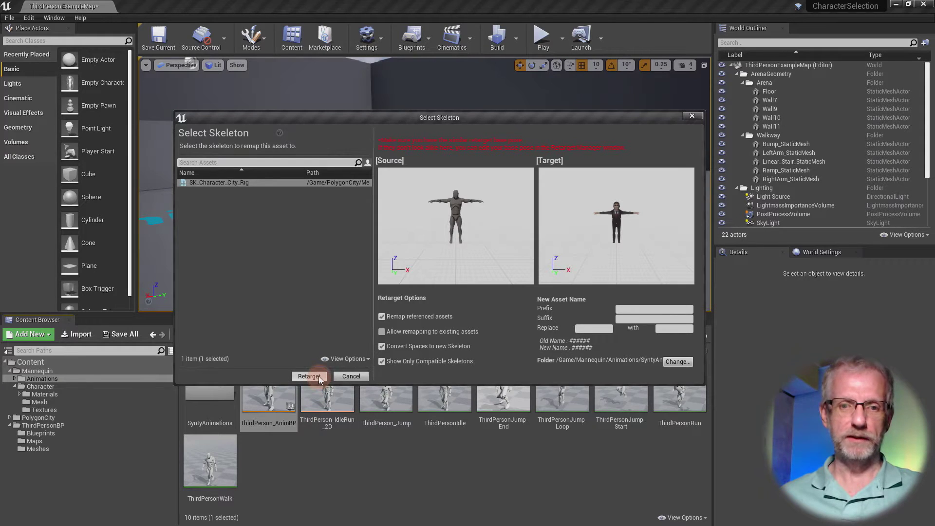
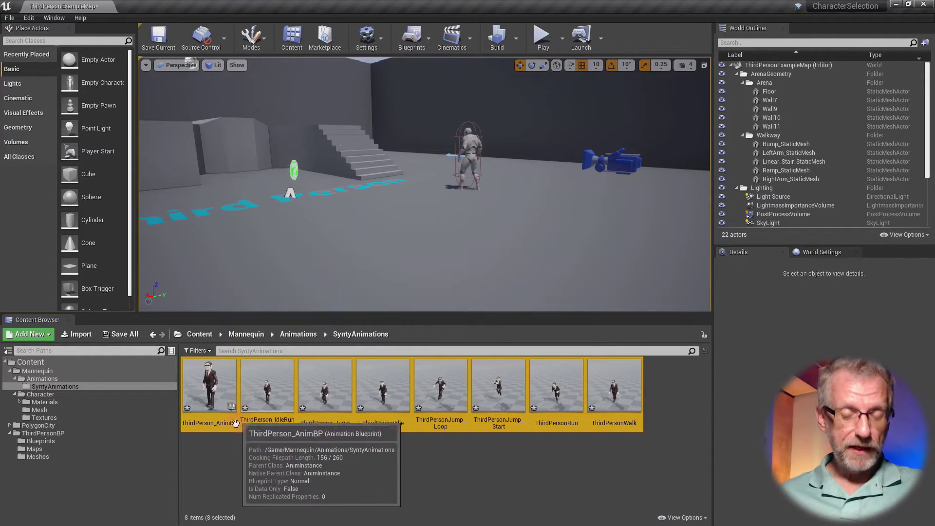
Step: Rename the retargeted ThirdPerson_AnimBP in the SyntyAnimations folder to SyntyAnimBP
{"action": "left_click", "coordinate": [233, 452]}
{"action": "left_click", "coordinate": [210, 387]}
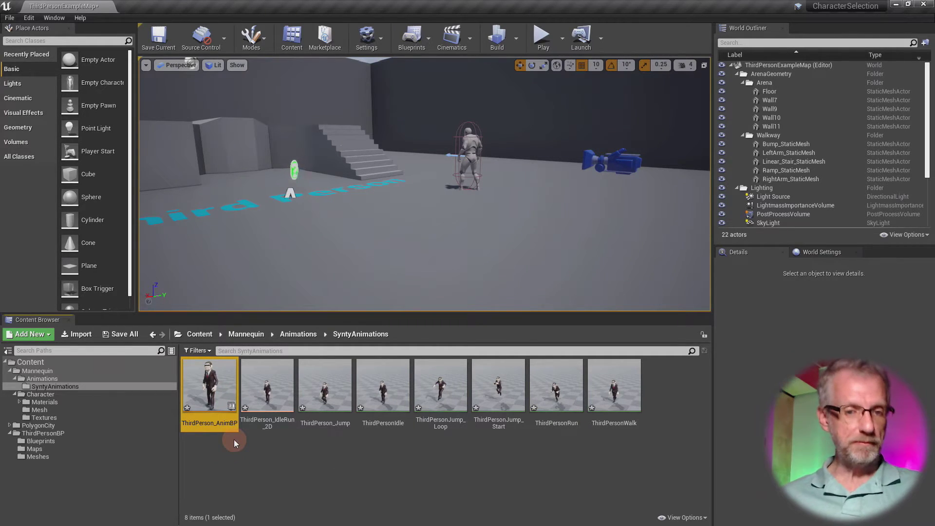
{"action": "left_click", "coordinate": [134, 378]}
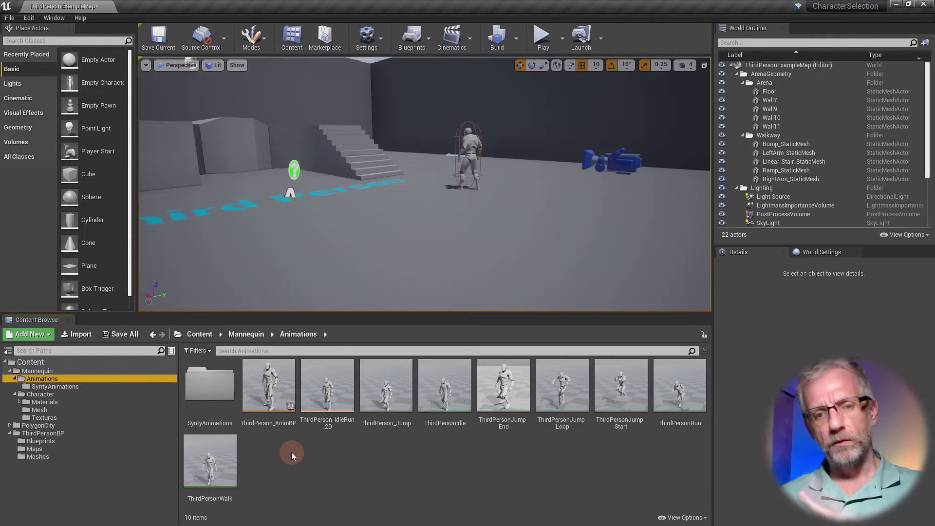
{"action": "left_click", "coordinate": [144, 387]}
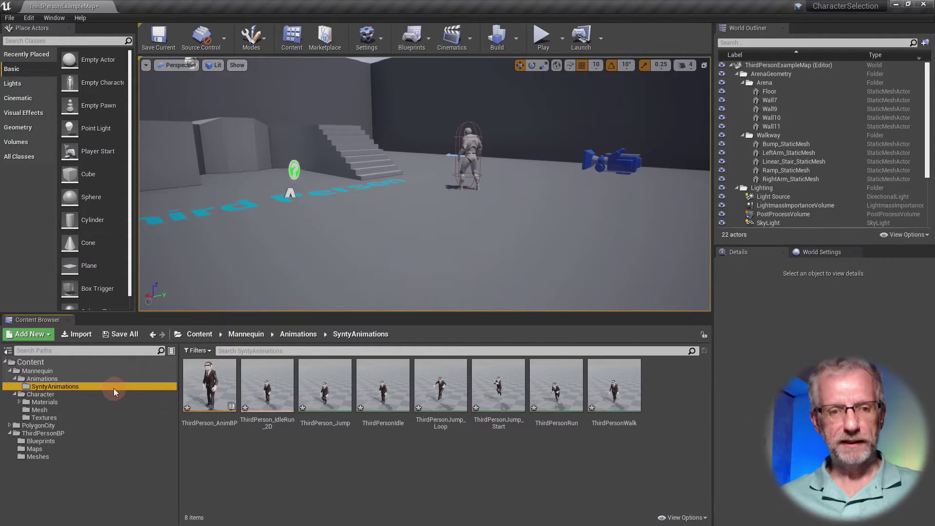
{"action": "left_click", "coordinate": [219, 379]}
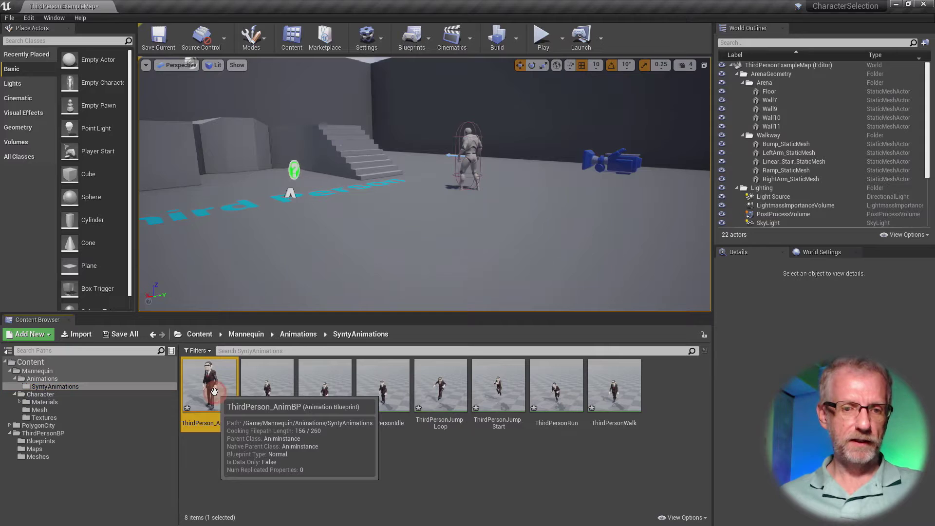
{"action": "key", "text": "F2"}
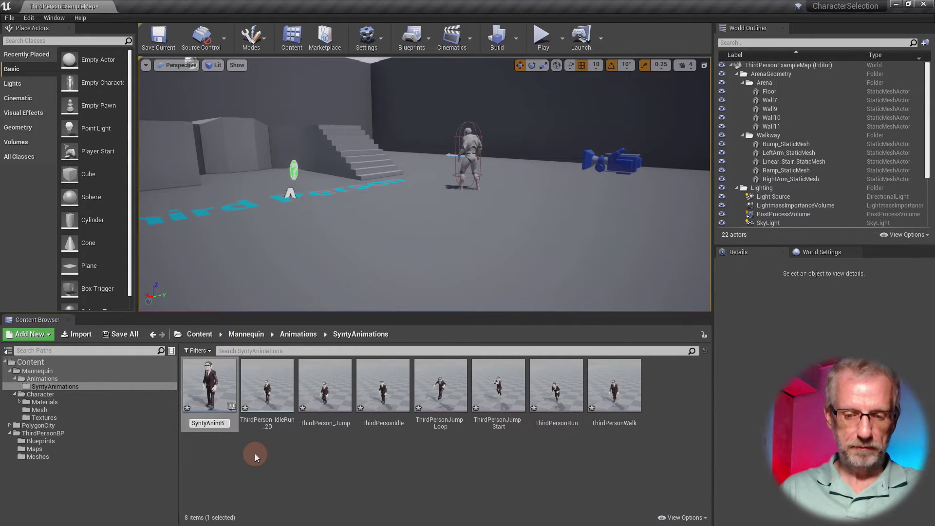
{"action": "key", "text": "Return"}
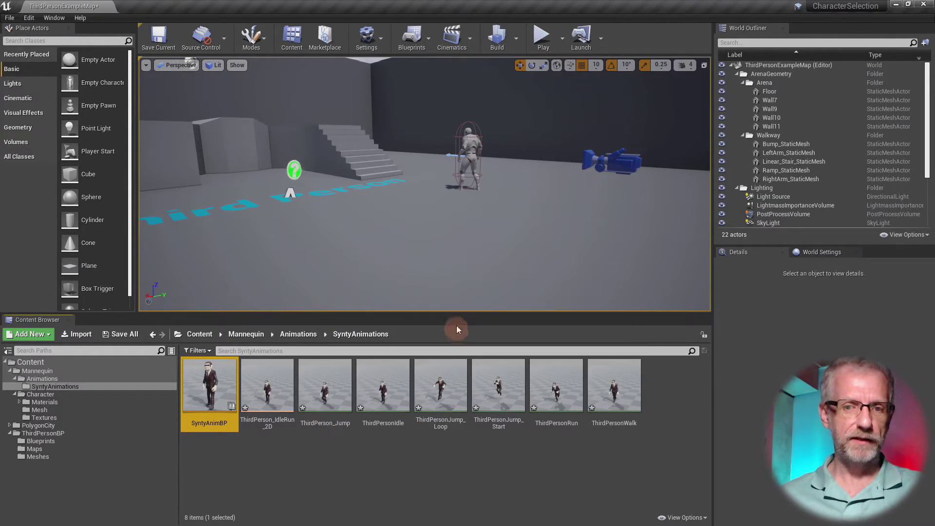
Step: Duplicate the ThirdPersonCharacter blueprint in ThirdPersonBP > Blueprints and name the copy SyntyCharacter
{"action": "left_click_drag", "start_coordinate": [461, 314], "coordinate": [475, 344]}
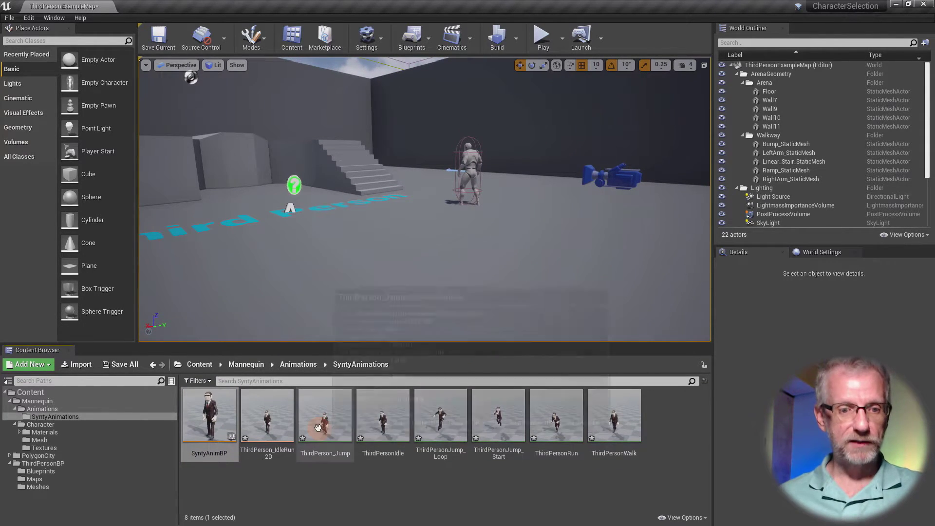
{"action": "left_click", "coordinate": [82, 465]}
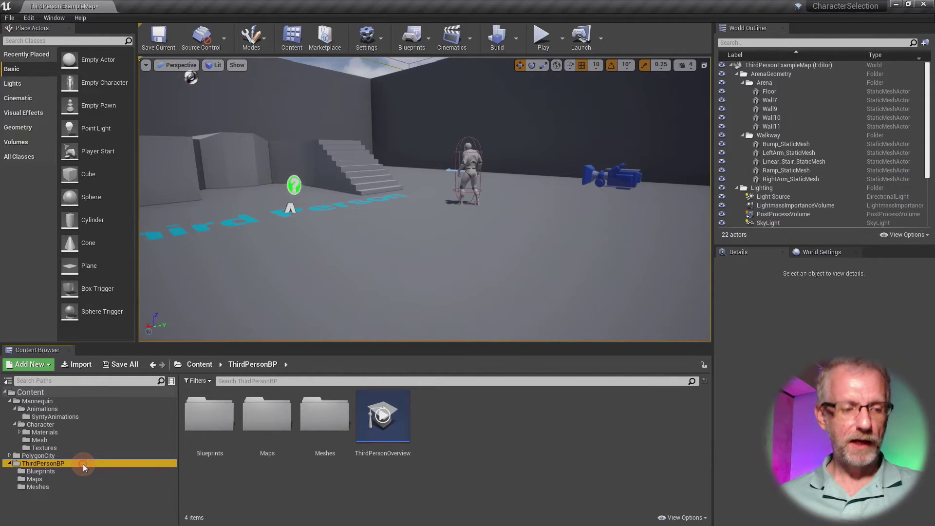
{"action": "left_click", "coordinate": [75, 471]}
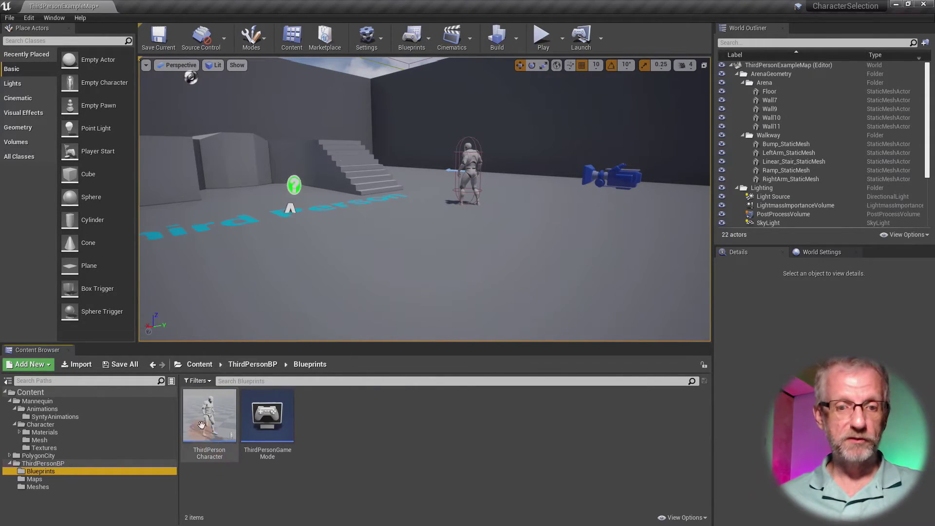
{"action": "left_click", "coordinate": [234, 449]}
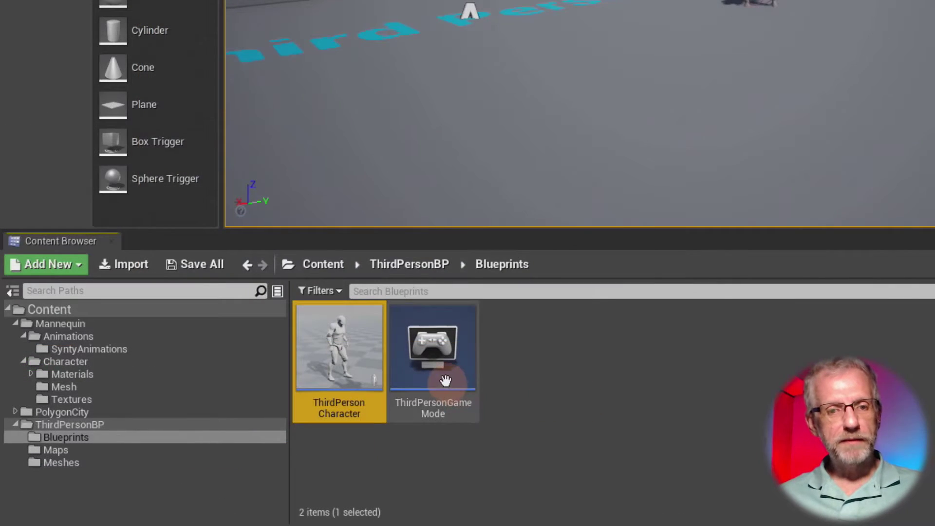
{"action": "mouse_move", "coordinate": [200, 427]}
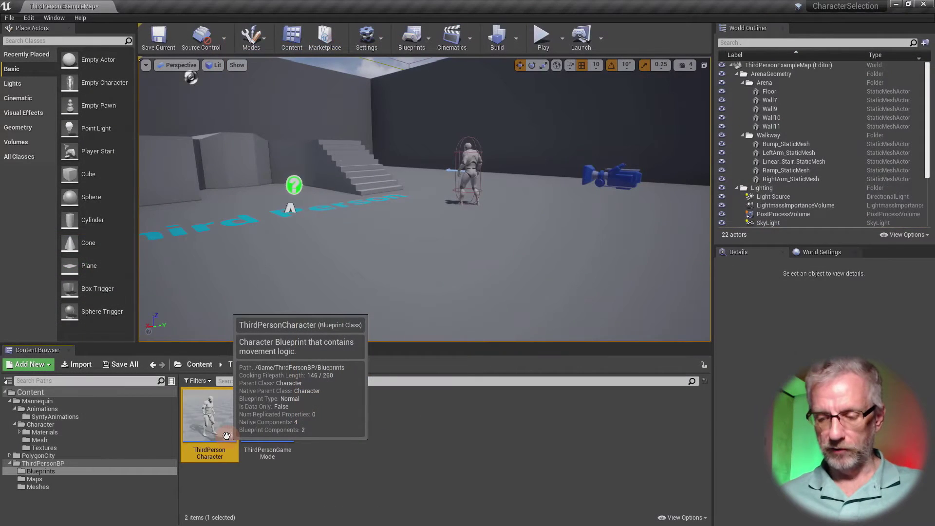
{"action": "right_click", "coordinate": [367, 379]}
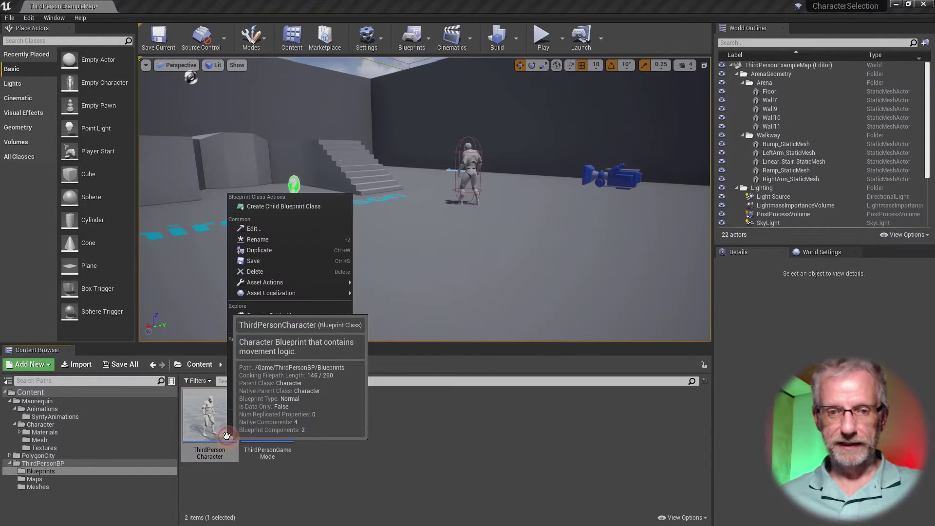
{"action": "left_click", "coordinate": [290, 251]}
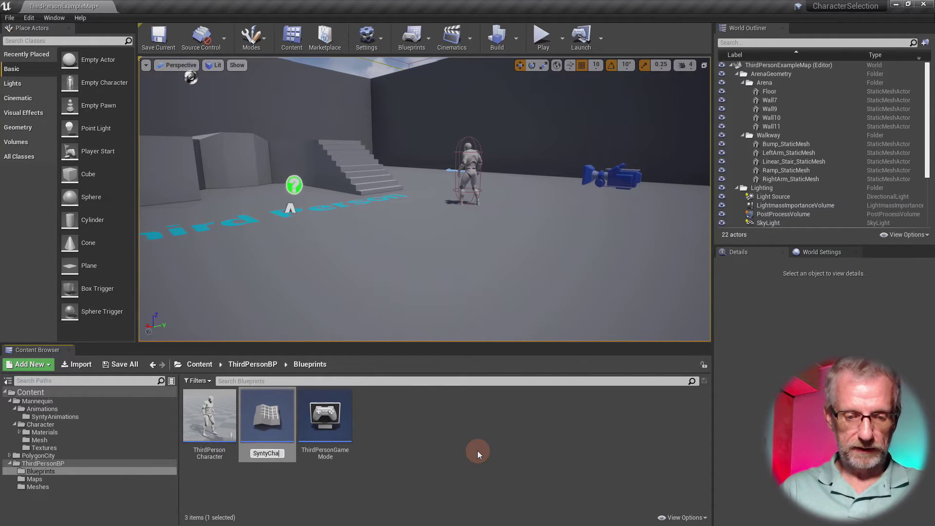
{"action": "key", "text": "Return"}
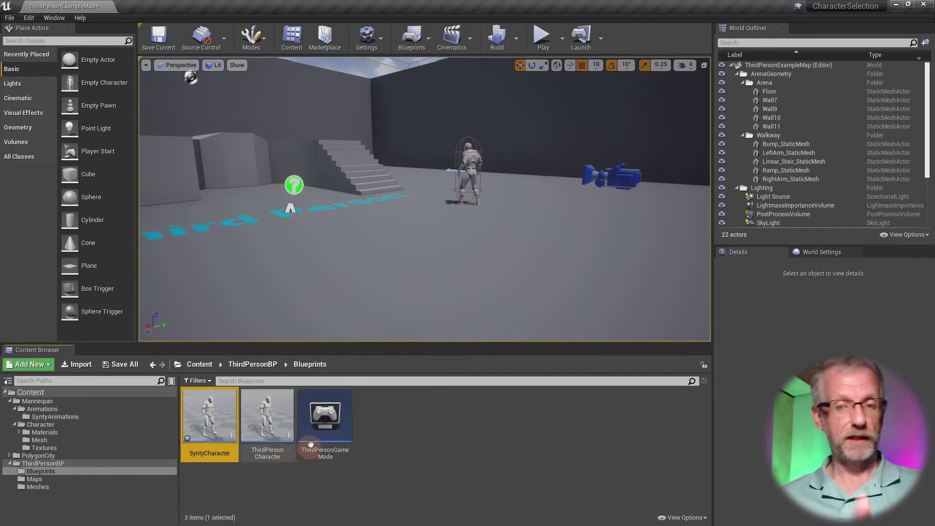
Step: Open the SyntyCharacter blueprint, dock its editor beside the level tab and review the input nodes in its event graph
{"action": "double_click", "coordinate": [203, 428]}
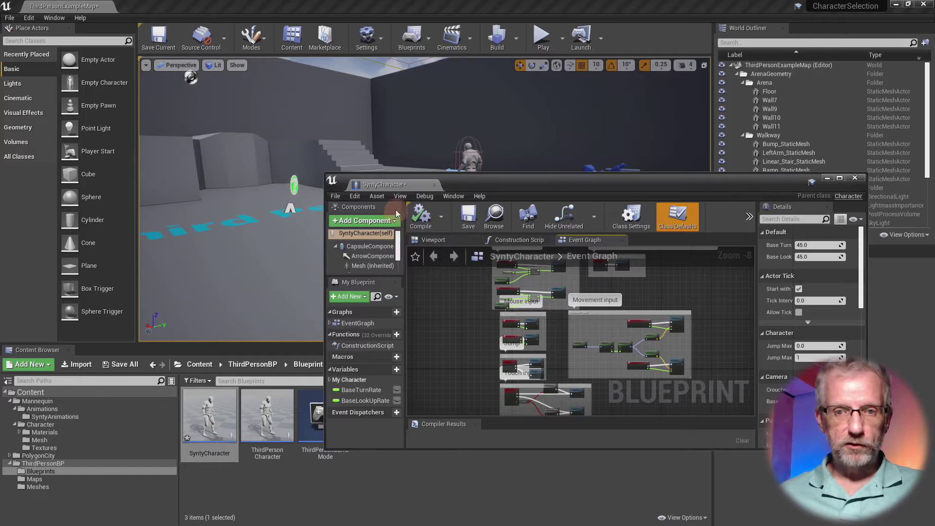
{"action": "left_click_drag", "start_coordinate": [384, 184], "coordinate": [164, 13]}
{"action": "scroll", "coordinate": [234, 220], "scroll_direction": "up", "scroll_amount": 9}
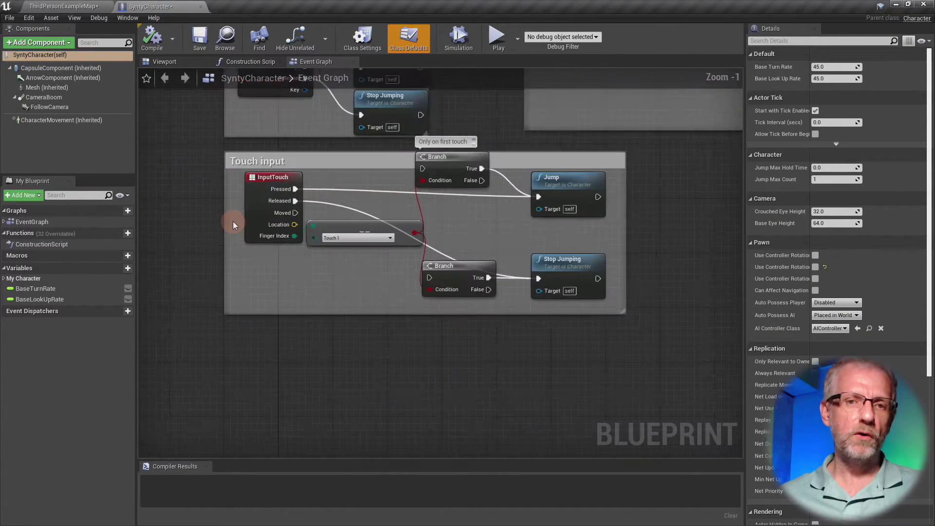
{"action": "right_click_drag", "start_coordinate": [185, 165], "coordinate": [297, 408]}
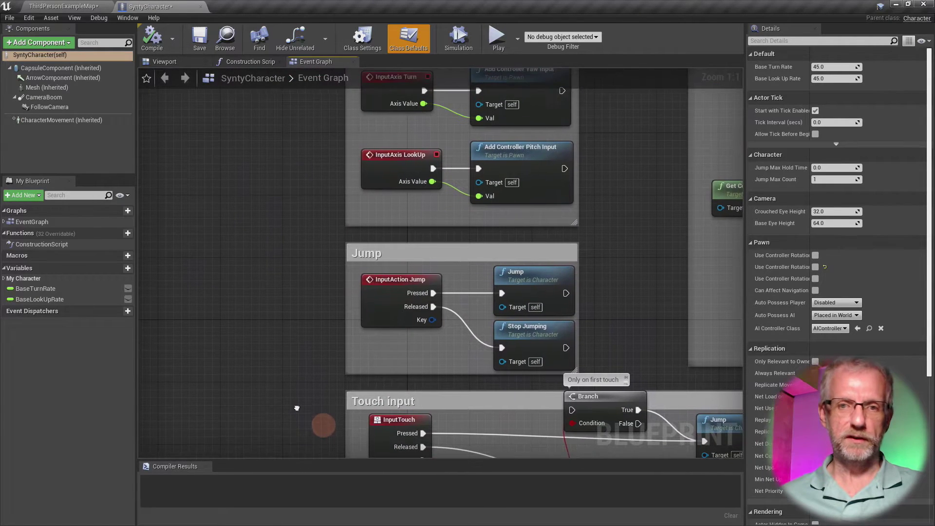
{"action": "right_click_drag", "start_coordinate": [278, 277], "coordinate": [257, 461]}
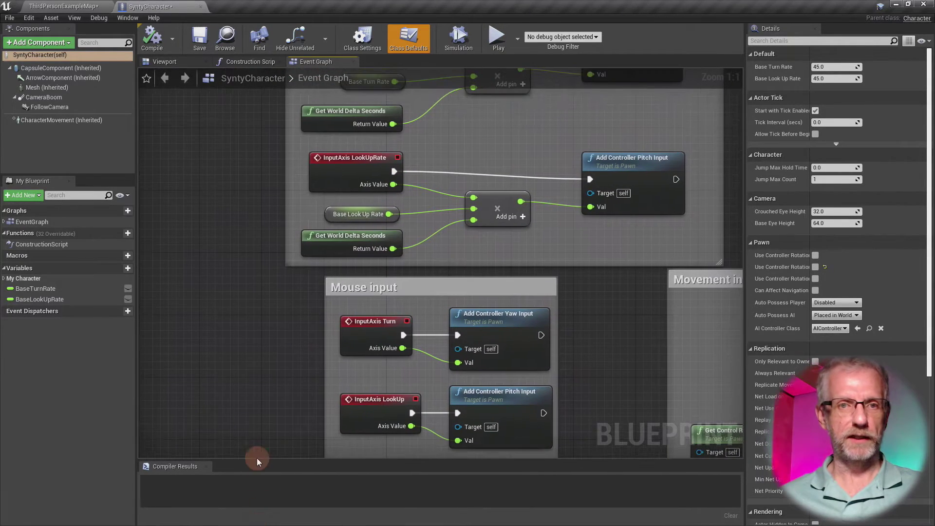
{"action": "right_click_drag", "start_coordinate": [253, 317], "coordinate": [256, 399]}
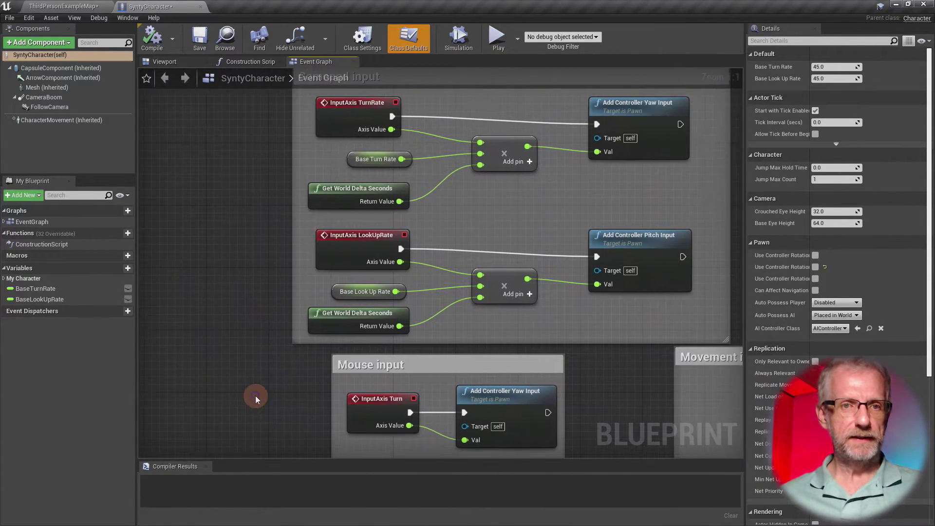
Step: Show SyntyCharacter in the blueprint's 3D viewport, examine the mannequin up close and select its capsule component
{"action": "left_click", "coordinate": [163, 61]}
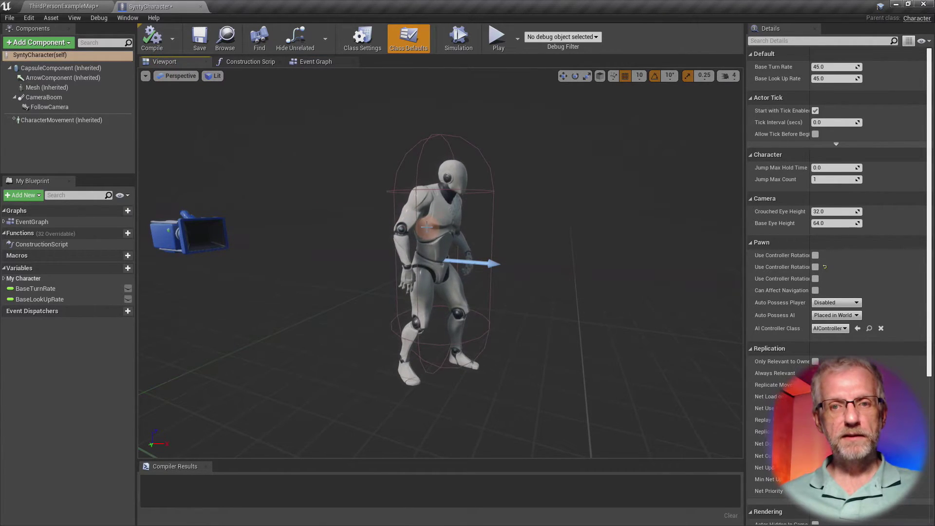
{"action": "scroll", "coordinate": [456, 293], "scroll_direction": "up", "scroll_amount": 3}
{"action": "mouse_move", "coordinate": [458, 299]}
{"action": "left_mouse_down"}
{"action": "mouse_move", "coordinate": [445, 309]}
{"action": "mouse_move", "coordinate": [380, 309]}
{"action": "mouse_move", "coordinate": [418, 311]}
{"action": "mouse_move", "coordinate": [458, 296]}
{"action": "left_mouse_up"}
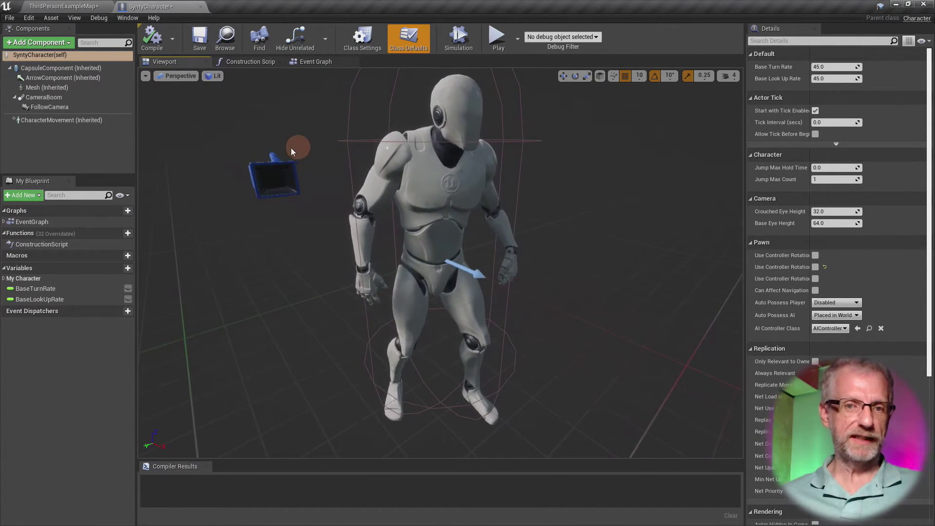
{"action": "left_click", "coordinate": [352, 139]}
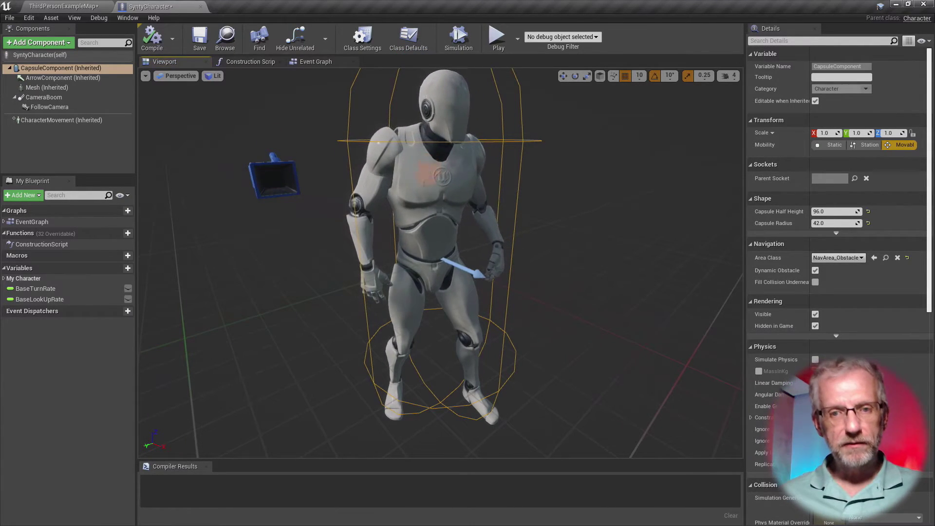
Step: Select the SyntyCharacter blueprint's inherited Mesh component and set its skeletal mesh to SK_Character_Male_Hoodie
{"action": "left_click", "coordinate": [433, 193]}
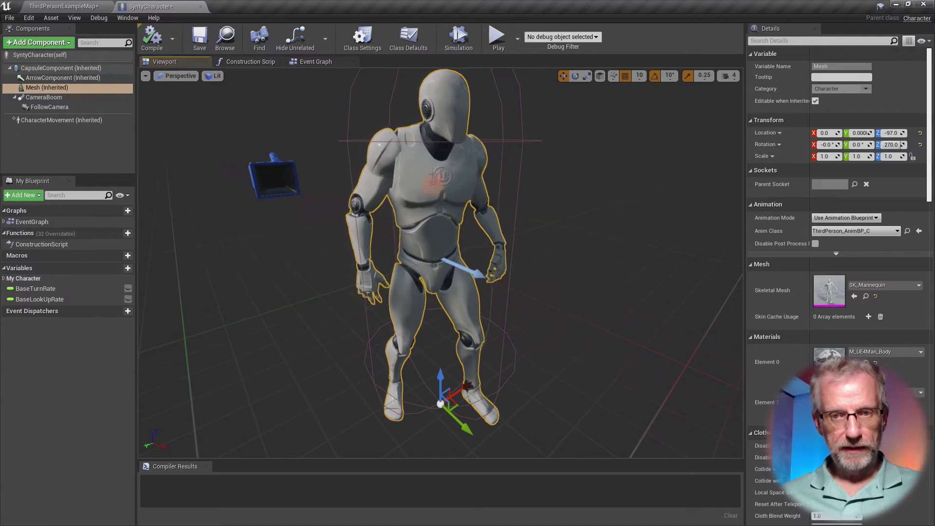
{"action": "left_click", "coordinate": [58, 90]}
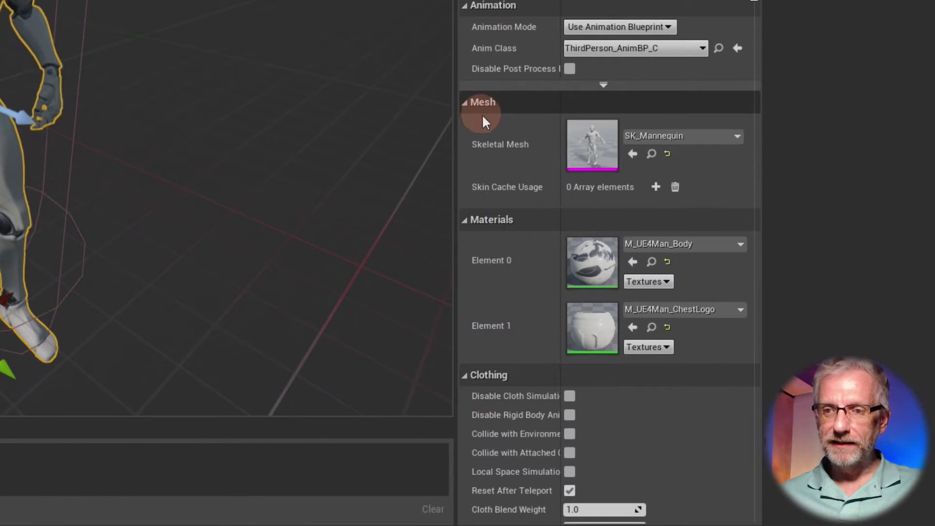
{"action": "left_click", "coordinate": [706, 138]}
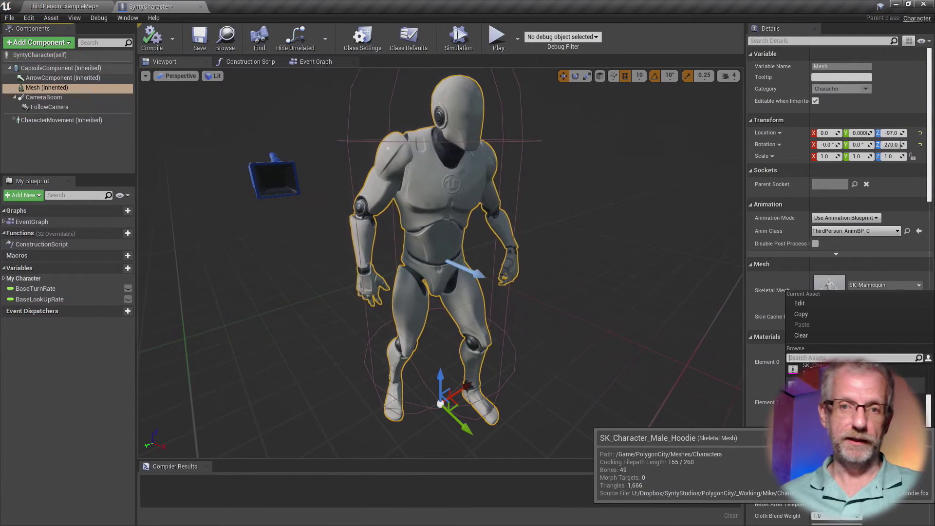
{"action": "left_click", "coordinate": [828, 387]}
{"action": "scroll", "coordinate": [723, 326], "scroll_direction": "down", "scroll_amount": 3}
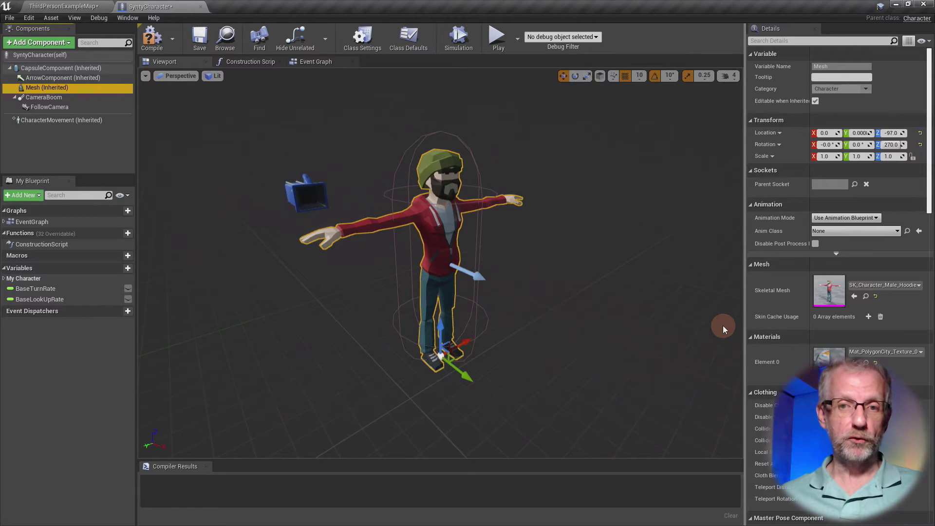
{"action": "left_click_drag", "start_coordinate": [672, 319], "coordinate": [647, 319]}
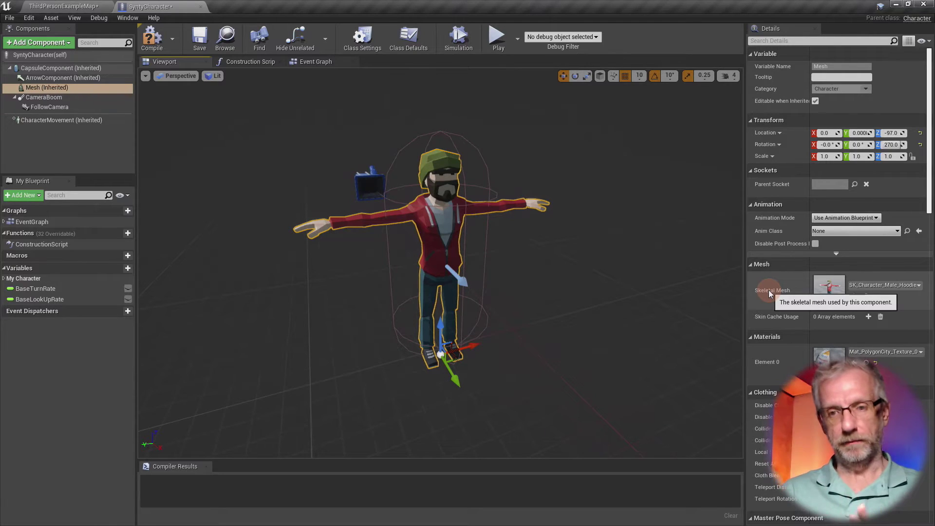
Step: Try SK_Character_BusinessWoman, SK_Character_BusinessMan_Suit and SK_Character_Female_Coat in turn as the component's skeletal mesh
{"action": "left_click", "coordinate": [878, 288]}
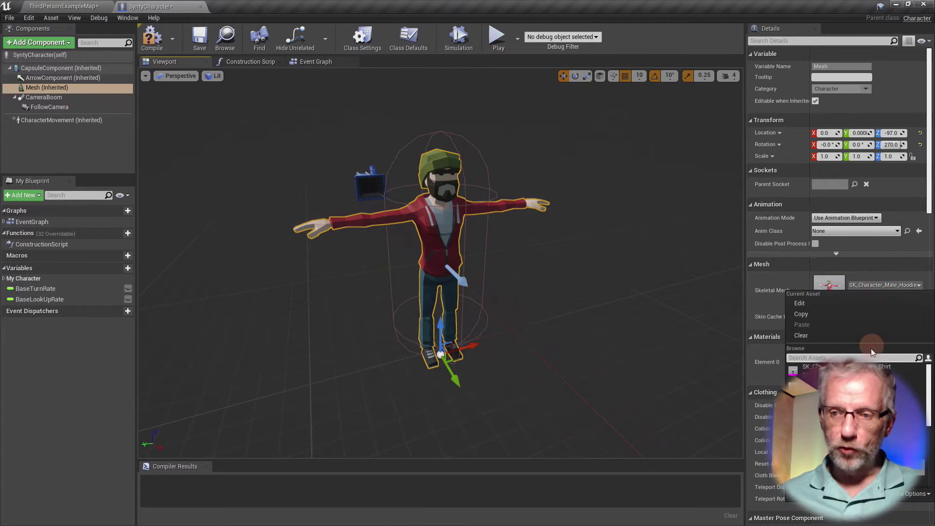
{"action": "left_click", "coordinate": [871, 348]}
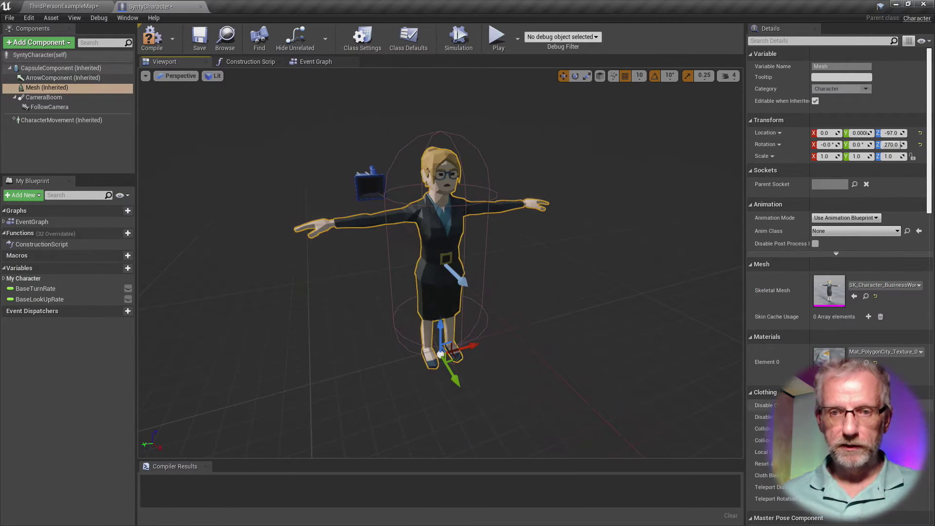
{"action": "left_click", "coordinate": [874, 286]}
{"action": "left_click", "coordinate": [858, 387]}
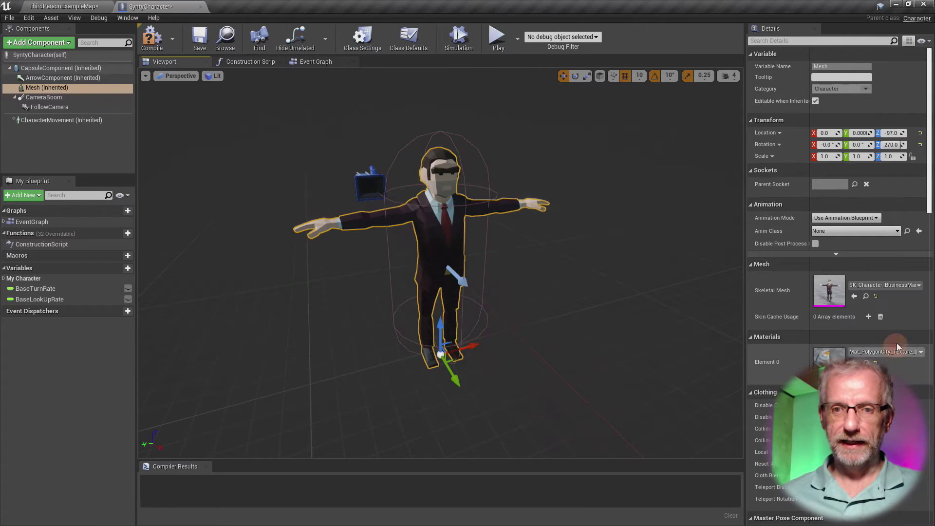
{"action": "left_click", "coordinate": [886, 287]}
{"action": "left_click", "coordinate": [862, 407]}
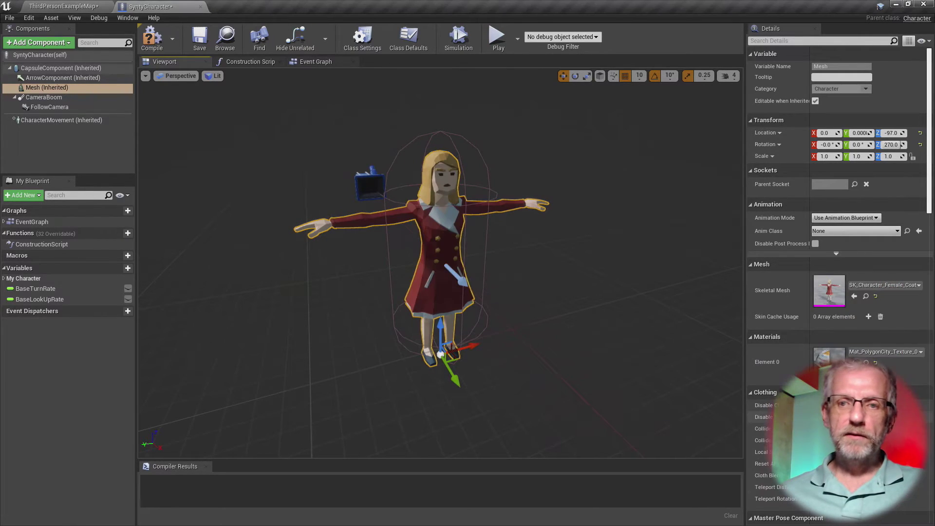
Step: Set the Mesh component's skeletal mesh to SK_Character_BusinessWoman
{"action": "left_click", "coordinate": [899, 288]}
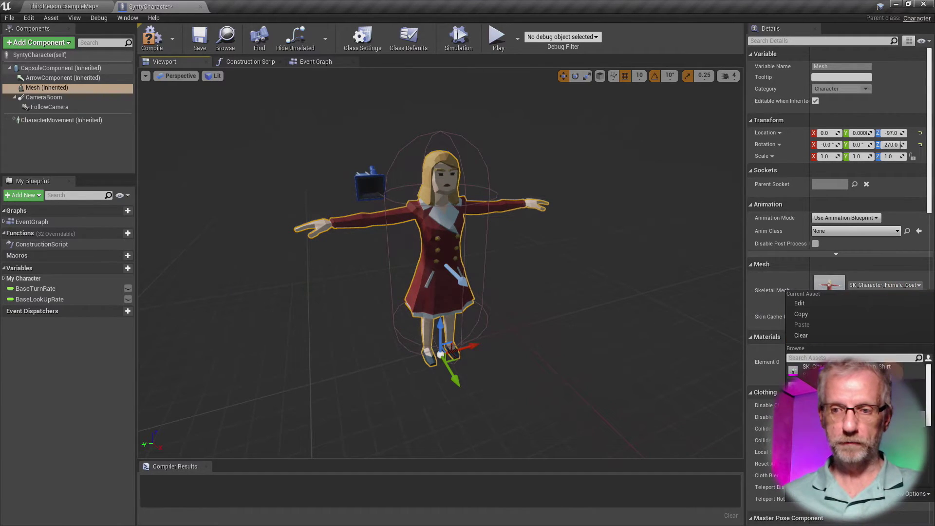
{"action": "left_click", "coordinate": [818, 387]}
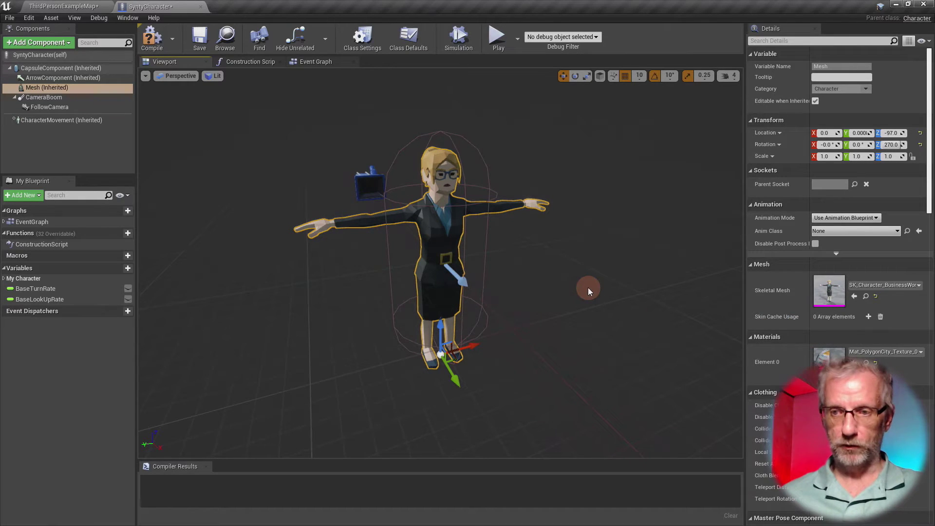
{"action": "left_click_drag", "start_coordinate": [583, 296], "coordinate": [634, 282]}
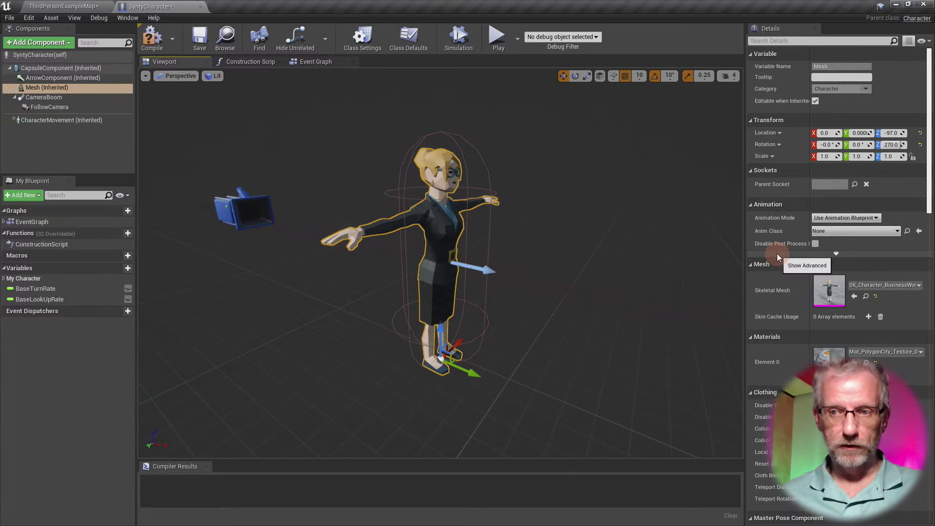
Step: Assign SyntyAnimBP as the Mesh component's Anim Class and look at the resulting pose
{"action": "left_click", "coordinate": [855, 230]}
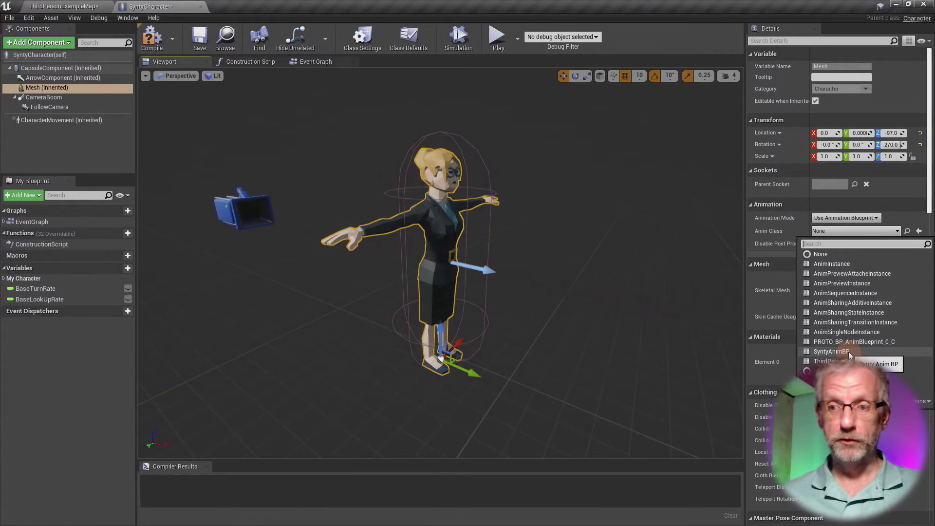
{"action": "left_click", "coordinate": [623, 242]}
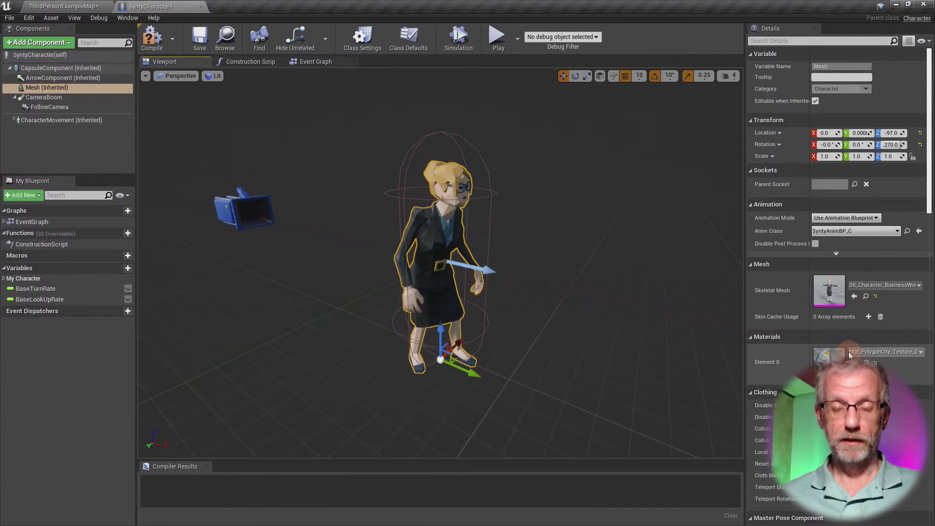
{"action": "left_click_drag", "start_coordinate": [703, 360], "coordinate": [643, 313]}
{"action": "scroll", "coordinate": [703, 360], "scroll_direction": "up", "scroll_amount": 6}
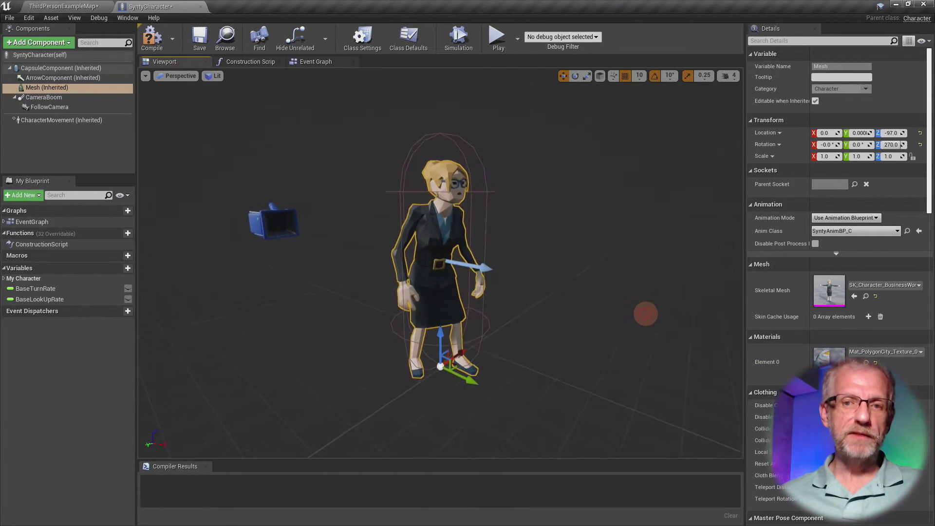
{"action": "left_click", "coordinate": [884, 285]}
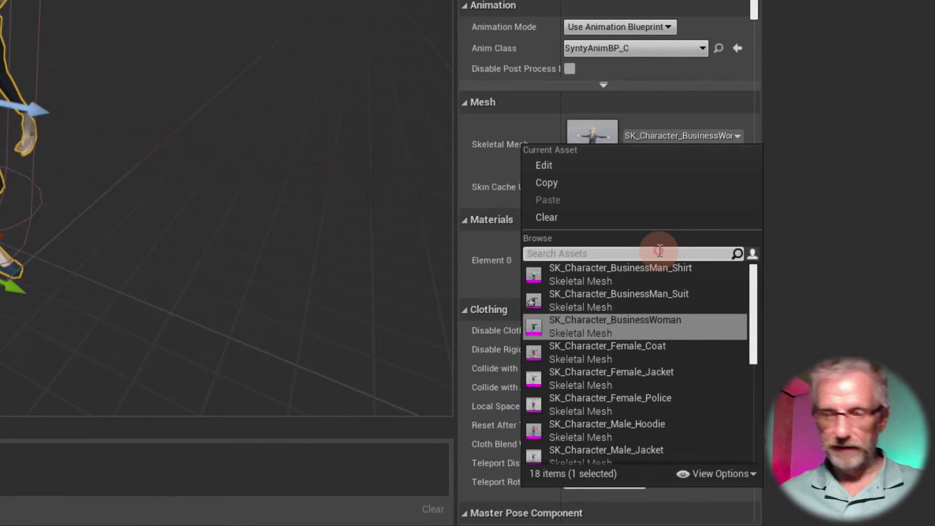
{"action": "type", "text": "third"}
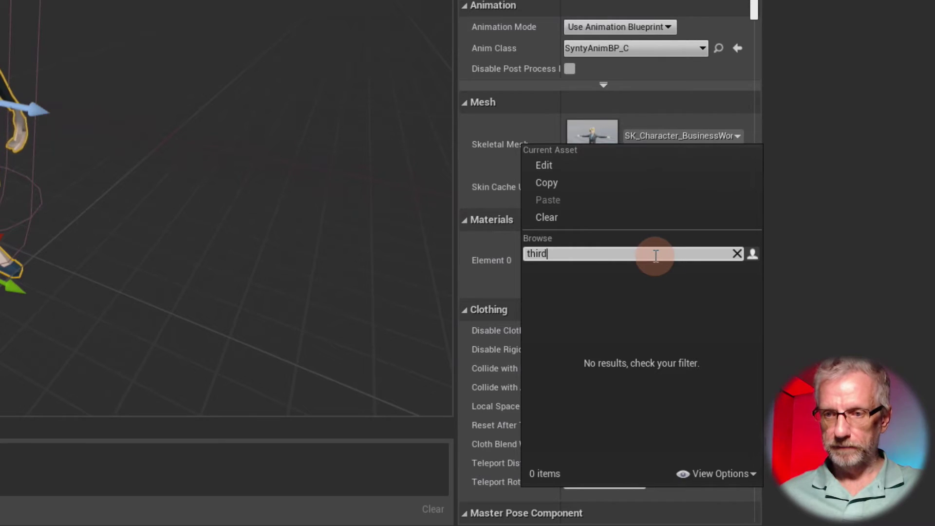
{"action": "key", "text": "BackSpace"}
{"action": "key", "text": "BackSpace"}
{"action": "key", "text": "BackSpace"}
{"action": "key", "text": "BackSpace"}
{"action": "key", "text": "BackSpace"}
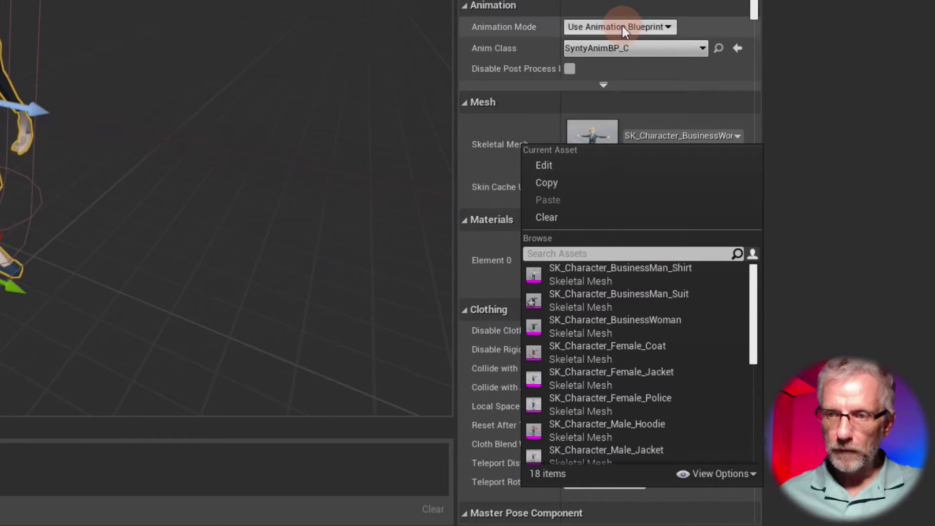
{"action": "left_click", "coordinate": [679, 78]}
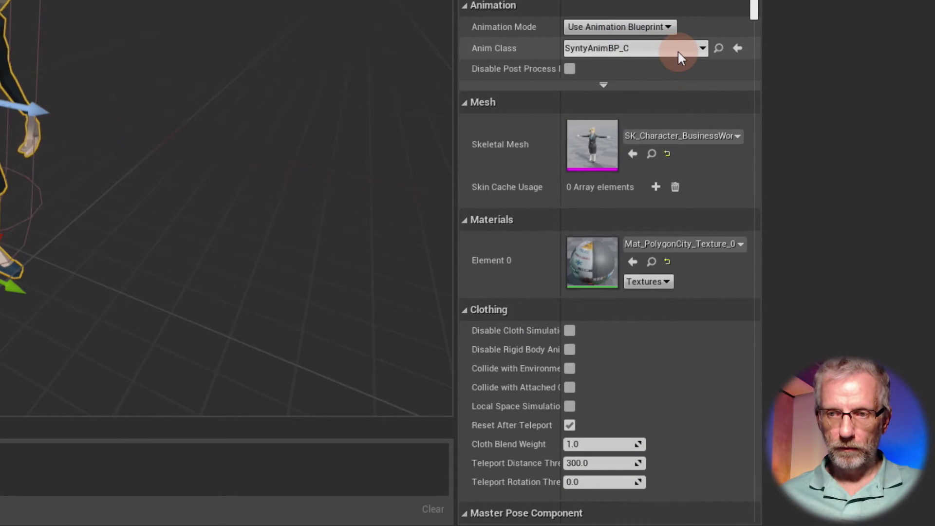
Step: Try ThirdPerson_AnimBP as the Anim Class on the businesswoman mesh
{"action": "left_click", "coordinate": [677, 51]}
{"action": "type", "text": "thr"}
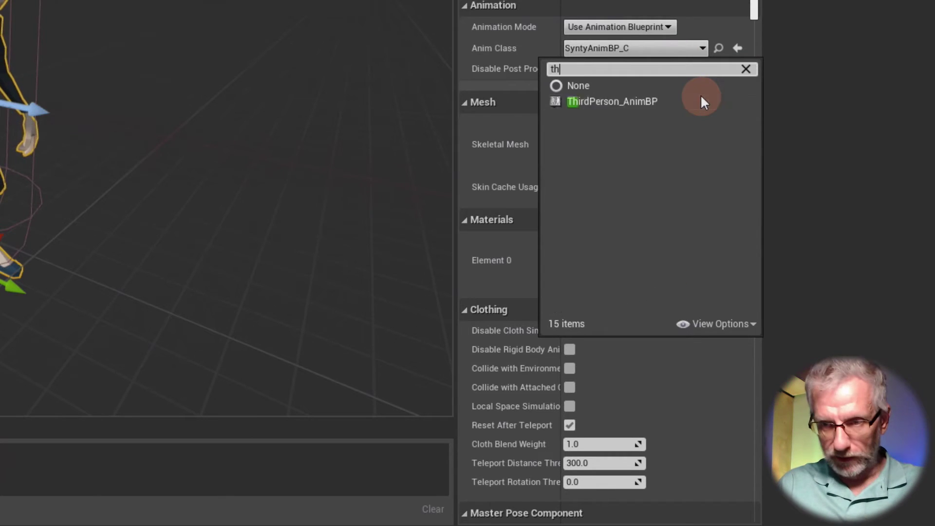
{"action": "key", "text": "BackSpace"}
{"action": "key", "text": "BackSpace"}
{"action": "type", "text": "hird"}
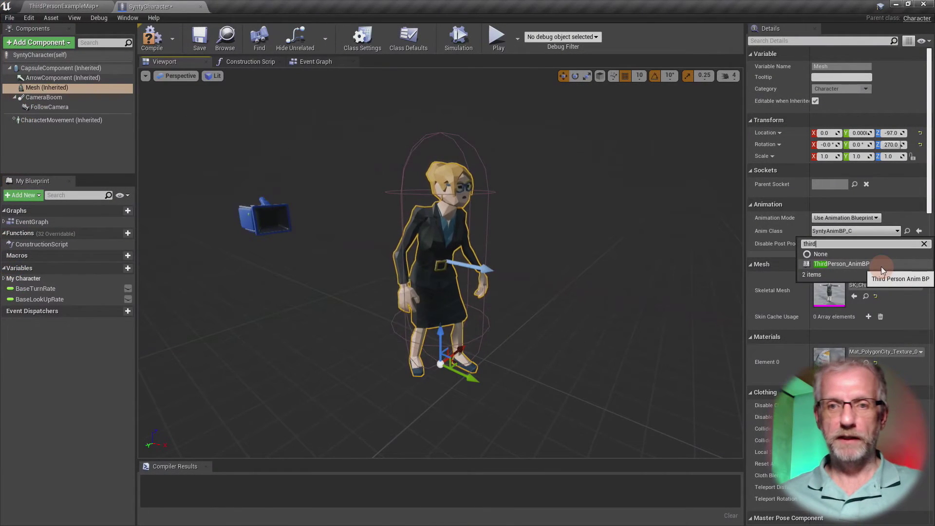
{"action": "left_click", "coordinate": [881, 266]}
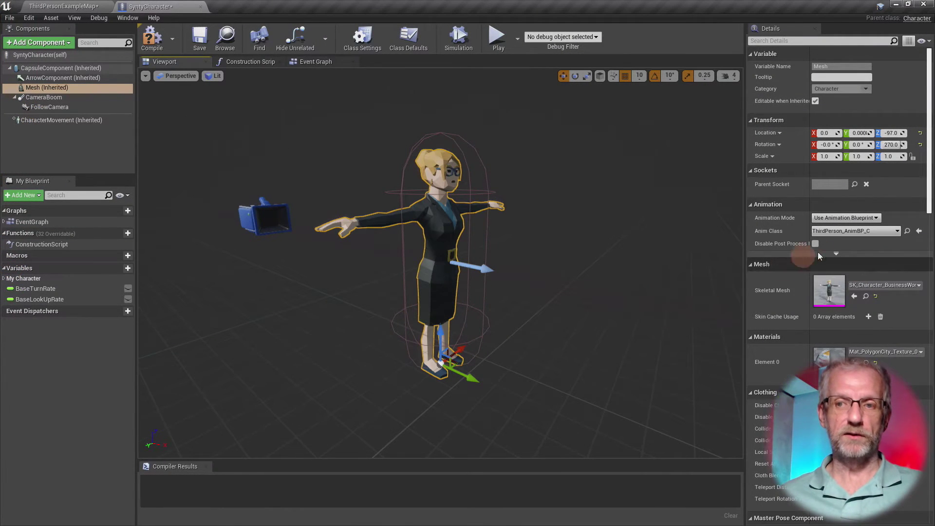
Step: Set the mesh's Anim Class back to SyntyAnimBP, check the pose, and compile and save the SyntyCharacter blueprint
{"action": "left_click", "coordinate": [860, 233]}
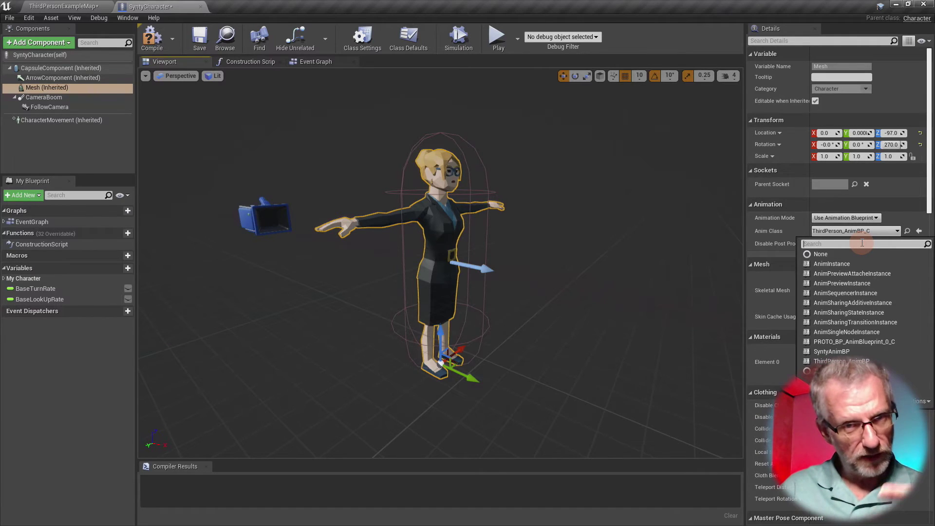
{"action": "type", "text": "sy"}
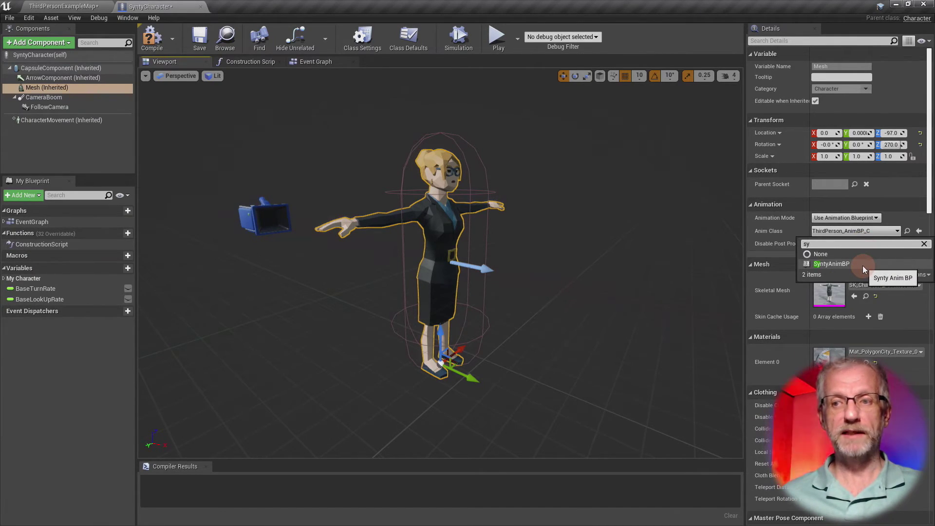
{"action": "left_click", "coordinate": [863, 265]}
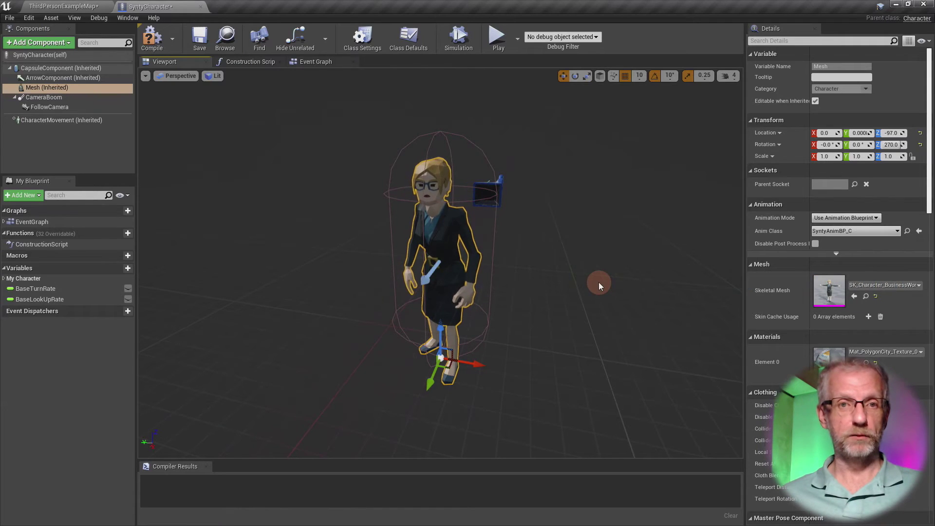
{"action": "left_click", "coordinate": [164, 41]}
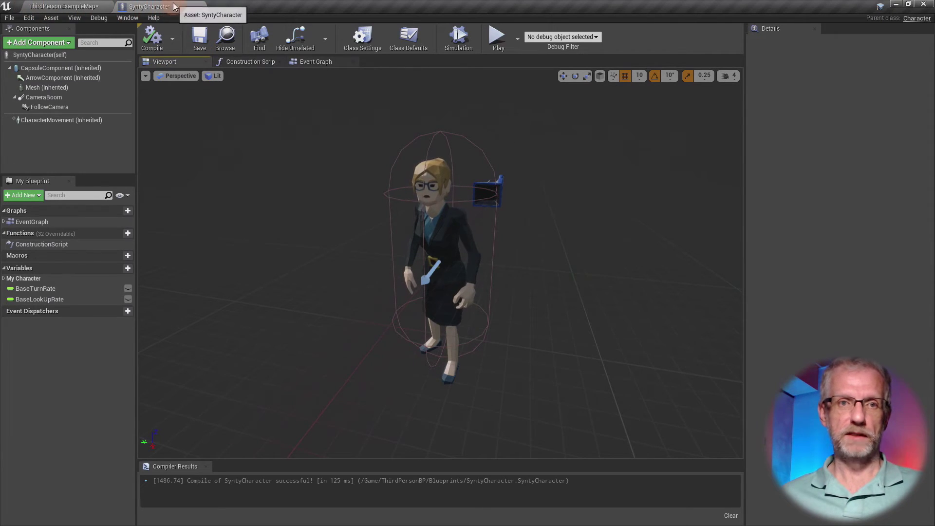
Step: Return to the ThirdPersonExampleMap level, play it, run the character forward to see which one is used, and stop playing
{"action": "left_click", "coordinate": [62, 11]}
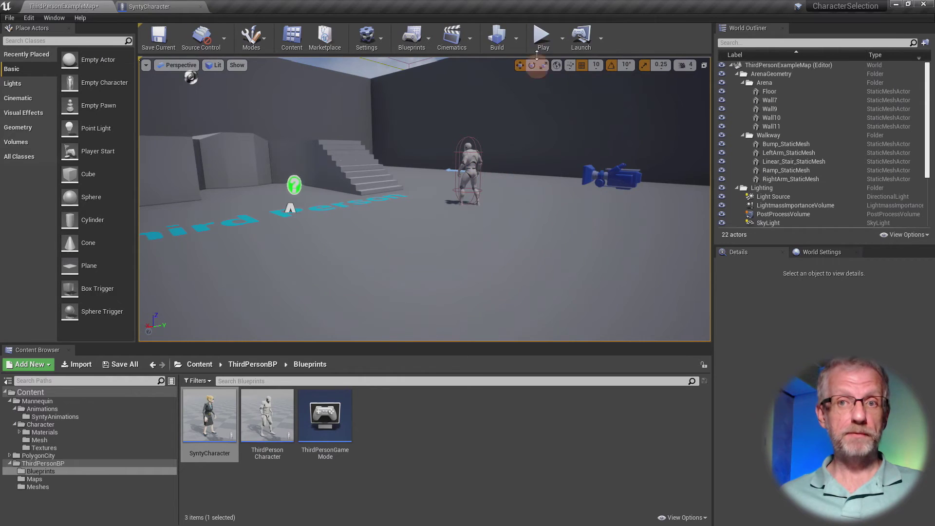
{"action": "left_click", "coordinate": [543, 37]}
{"action": "key", "text": "w"}
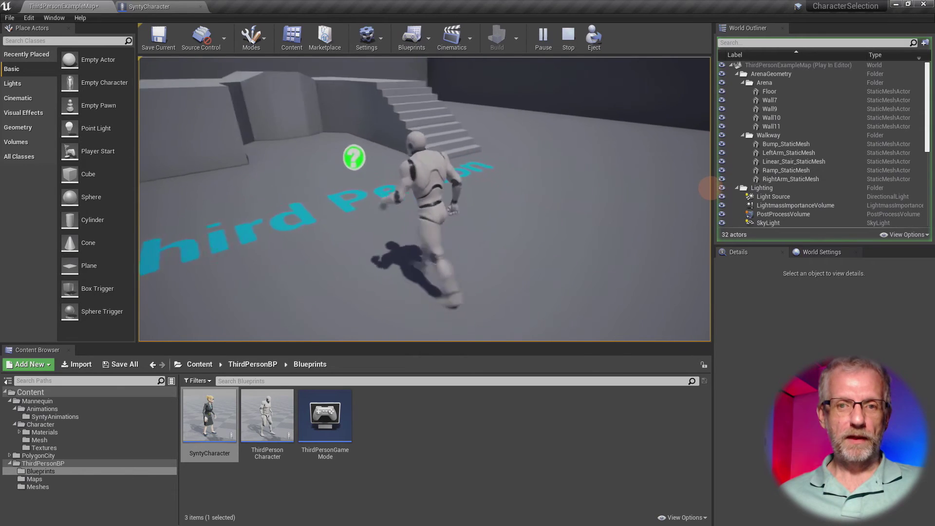
{"action": "key", "text": "Escape"}
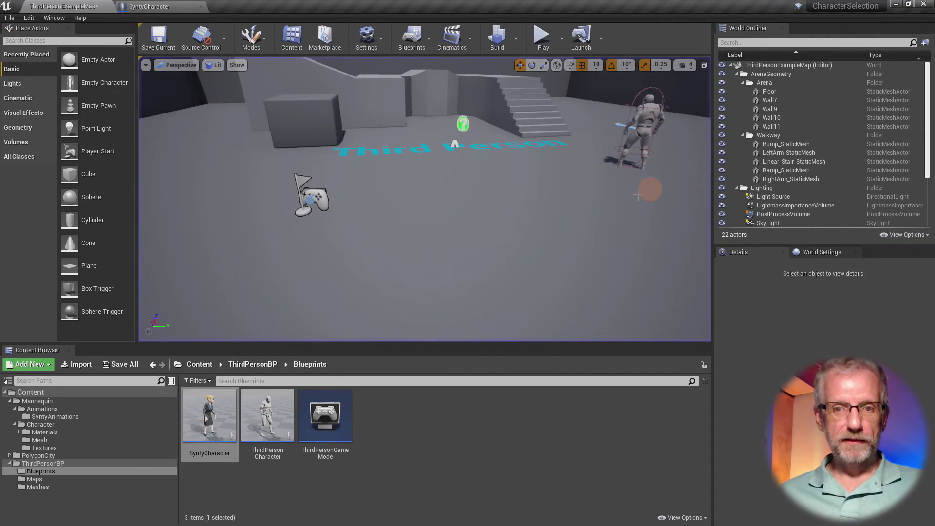
Step: Delete the placed ThirdPersonCharacter actor from the level beside the stairs
{"action": "left_click_drag", "start_coordinate": [522, 344], "coordinate": [521, 366]}
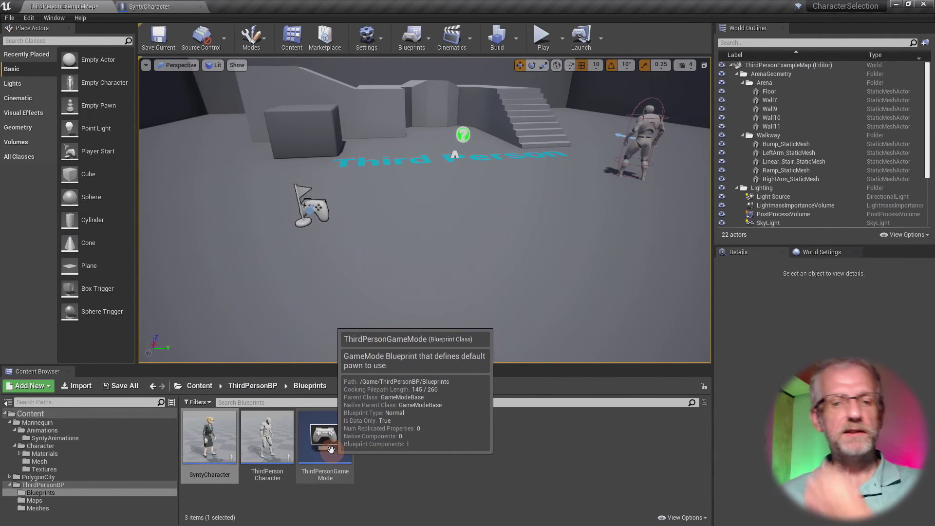
{"action": "left_click", "coordinate": [264, 451]}
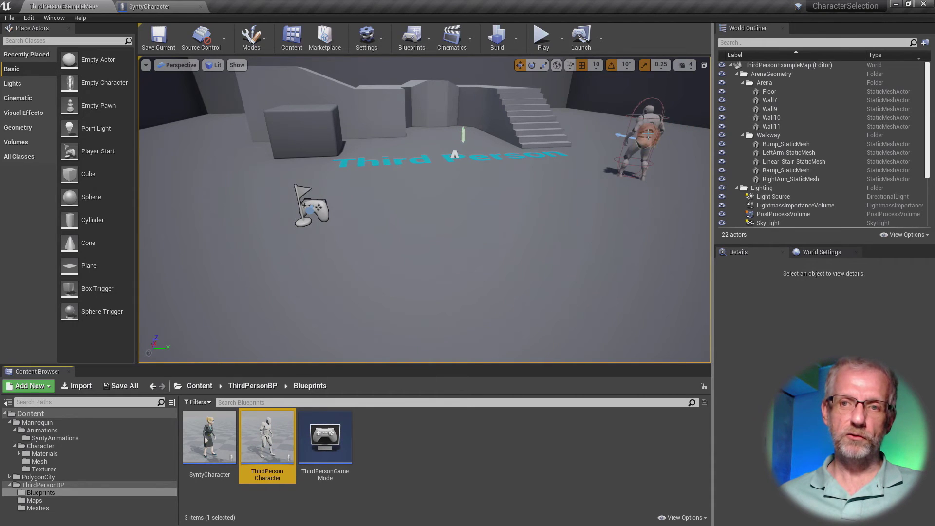
{"action": "left_click", "coordinate": [648, 136]}
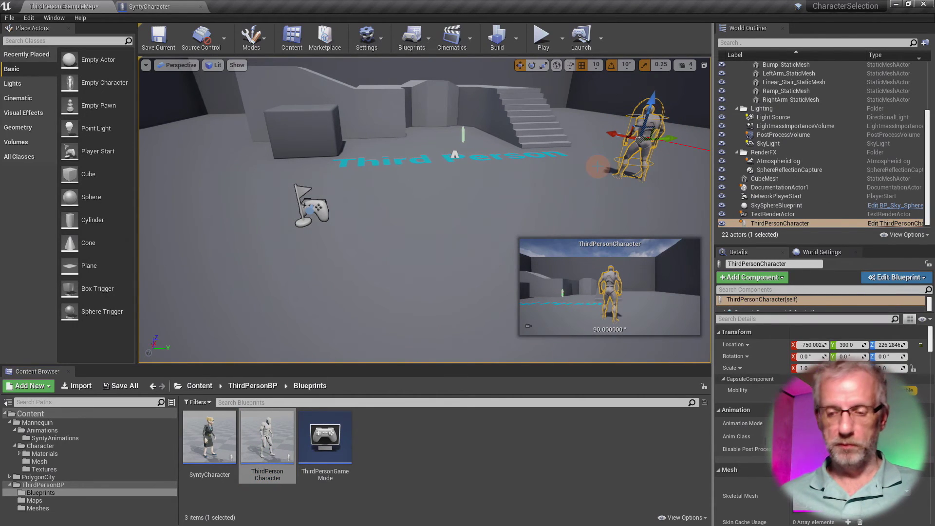
{"action": "key", "text": "Delete"}
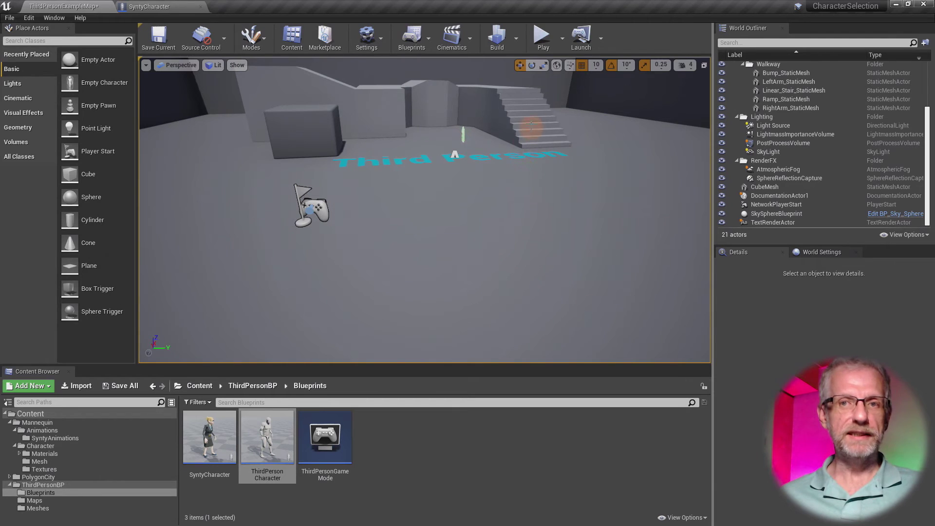
Step: Play the level, run the character around to check which character is used, and stop playing
{"action": "left_click", "coordinate": [541, 35]}
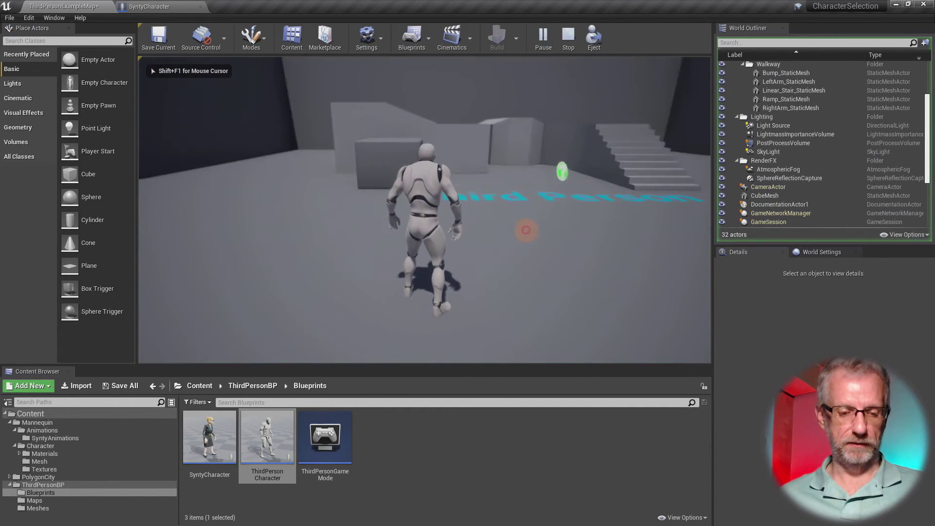
{"action": "key", "text": "w"}
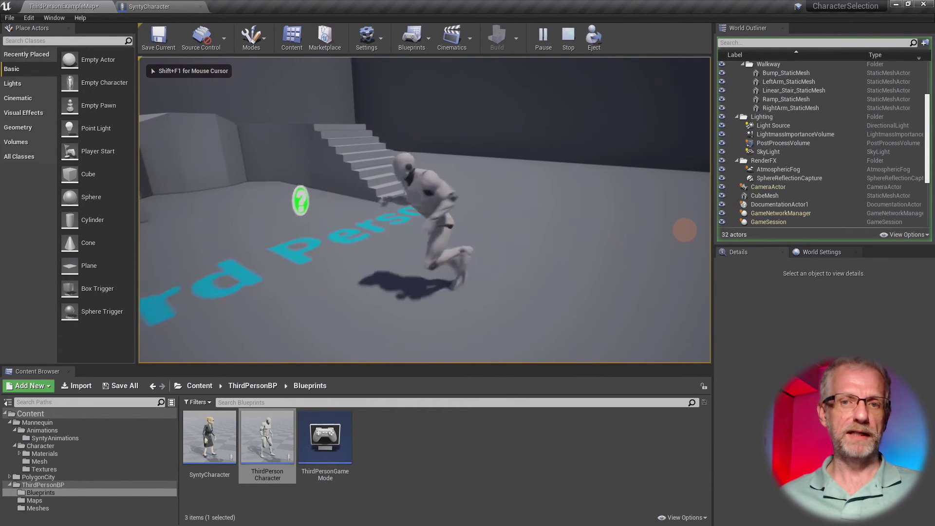
{"action": "key", "text": "a"}
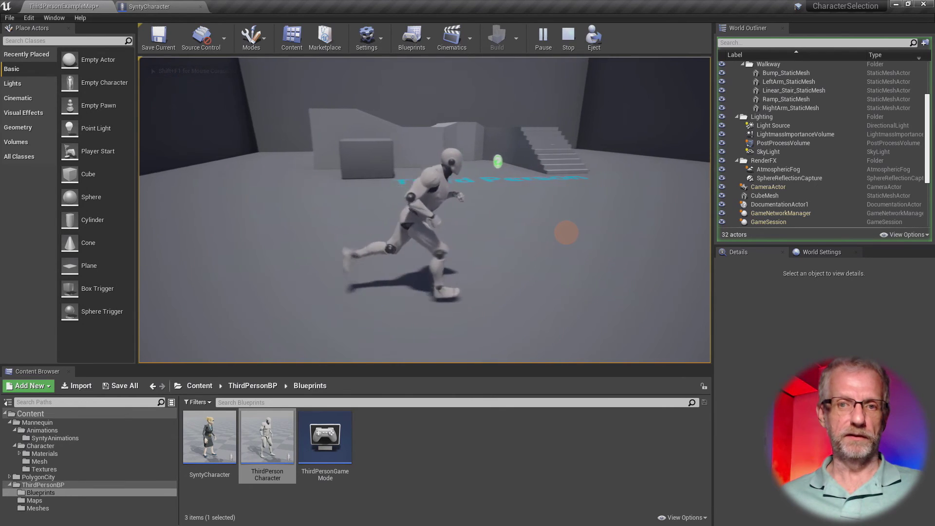
{"action": "key", "text": "w"}
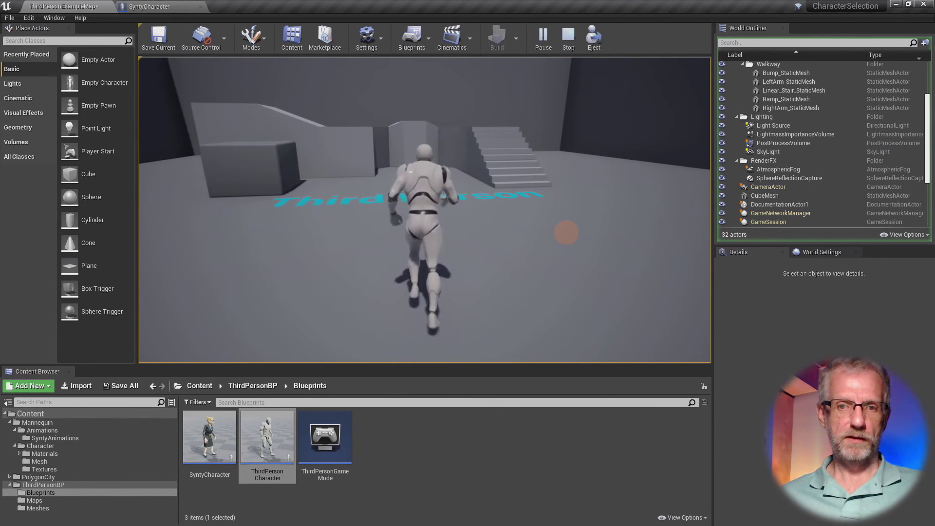
{"action": "key", "text": "Escape"}
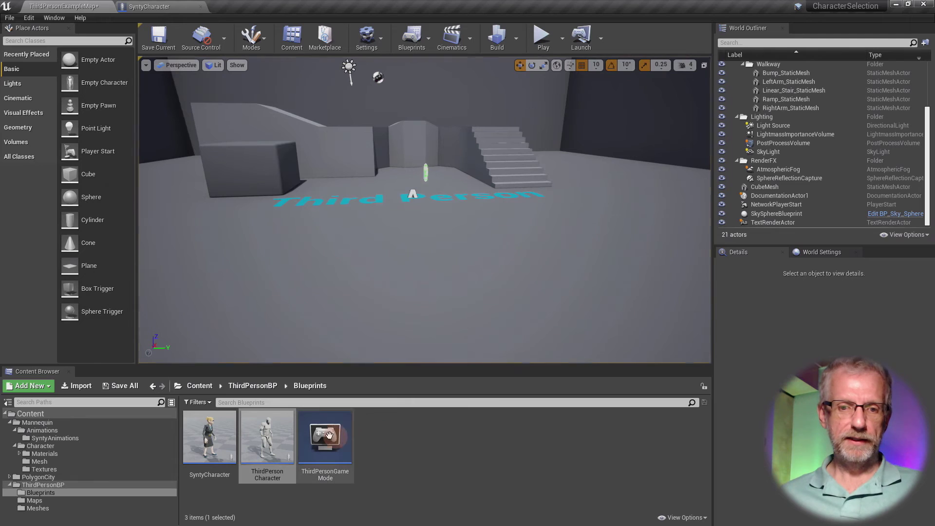
Step: Set the Default Pawn Class of the ThirdPersonGameMode blueprint to SyntyCharacter and close that blueprint
{"action": "double_click", "coordinate": [335, 449]}
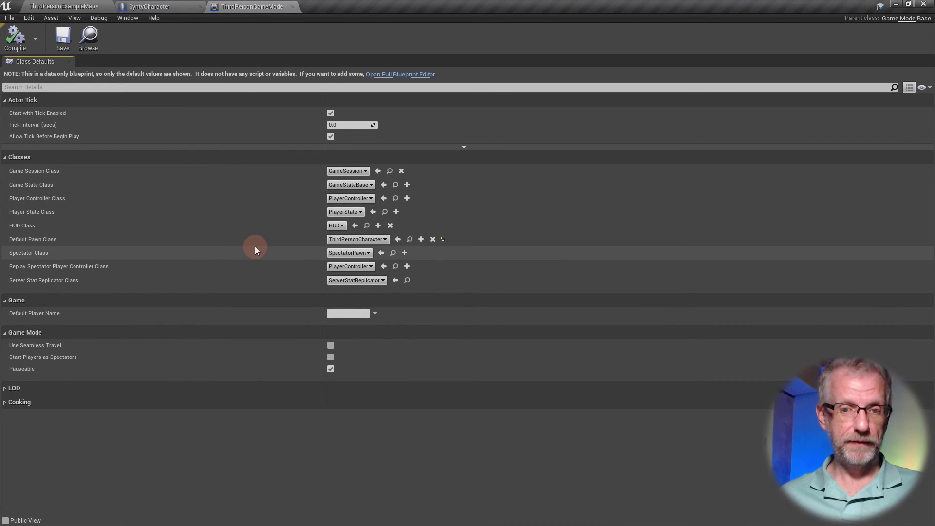
{"action": "left_click", "coordinate": [386, 240]}
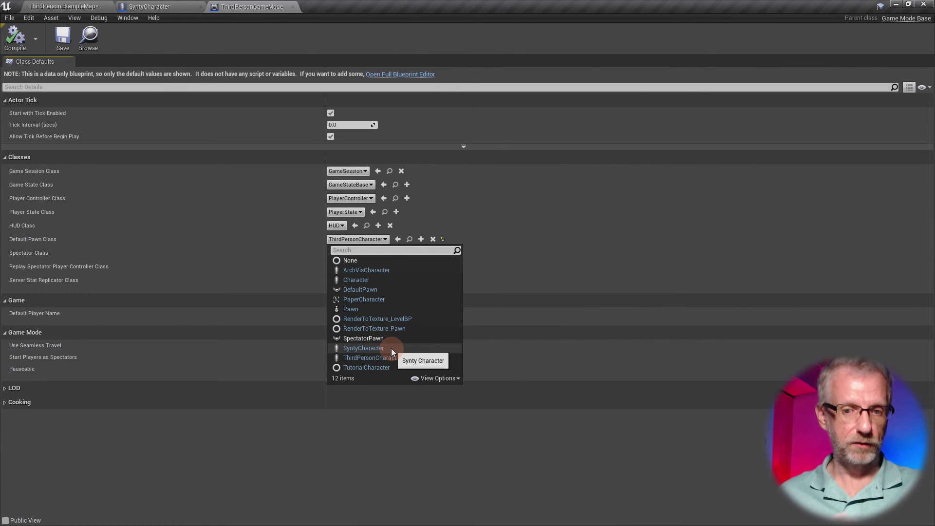
{"action": "left_click", "coordinate": [364, 349]}
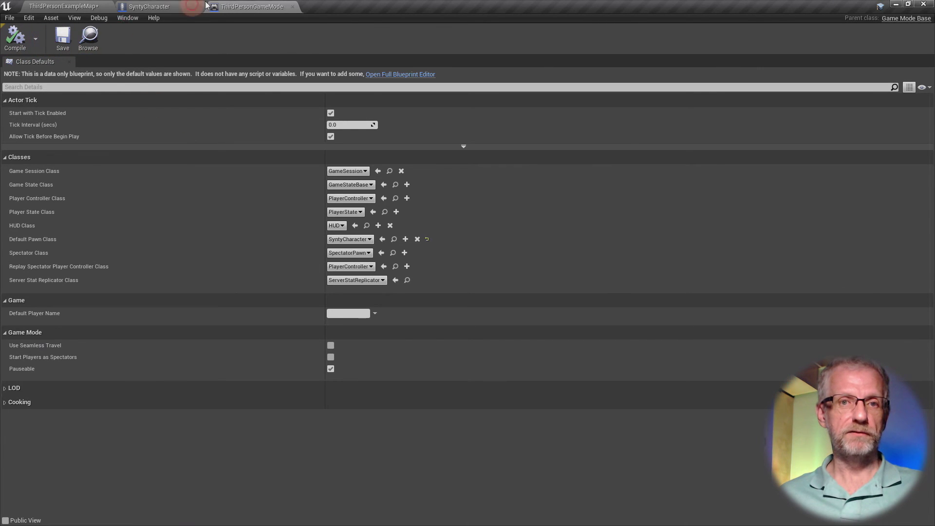
{"action": "left_click", "coordinate": [292, 7]}
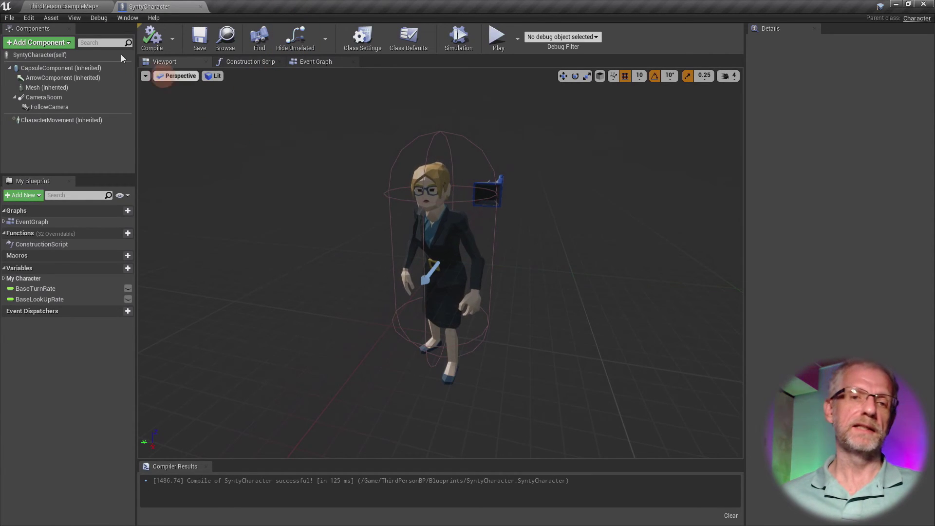
Step: Return to the ThirdPersonExampleMap level, play it, and run the character away from and toward the camera
{"action": "left_click", "coordinate": [64, 6]}
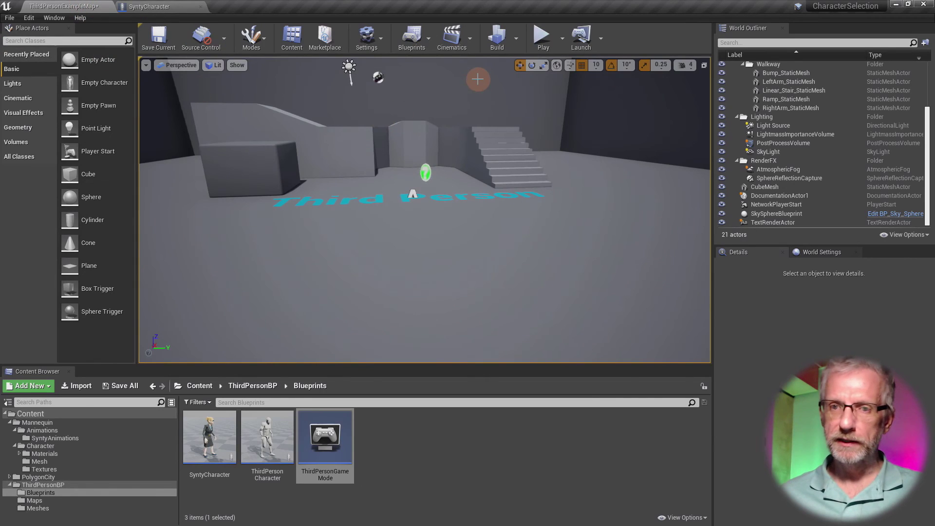
{"action": "left_click", "coordinate": [542, 39]}
{"action": "key", "text": "w"}
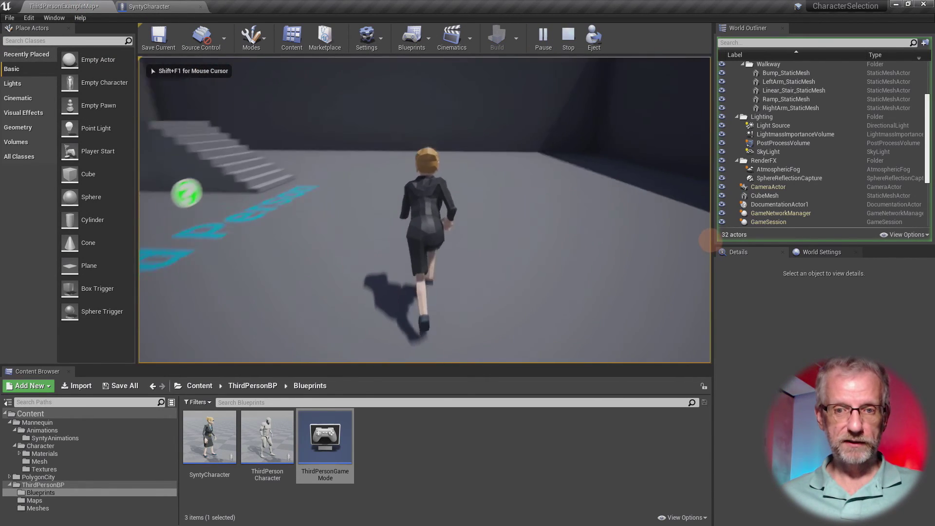
{"action": "key", "text": "s"}
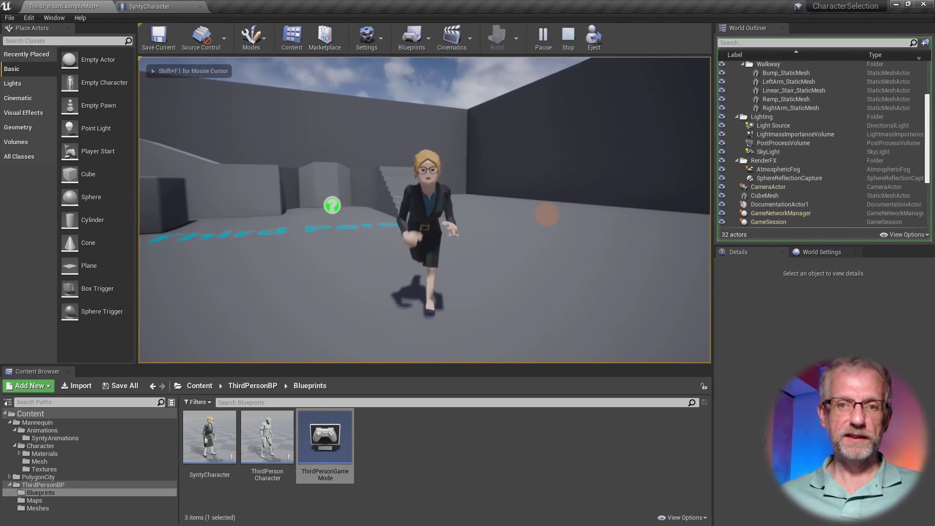
{"action": "key", "text": "w"}
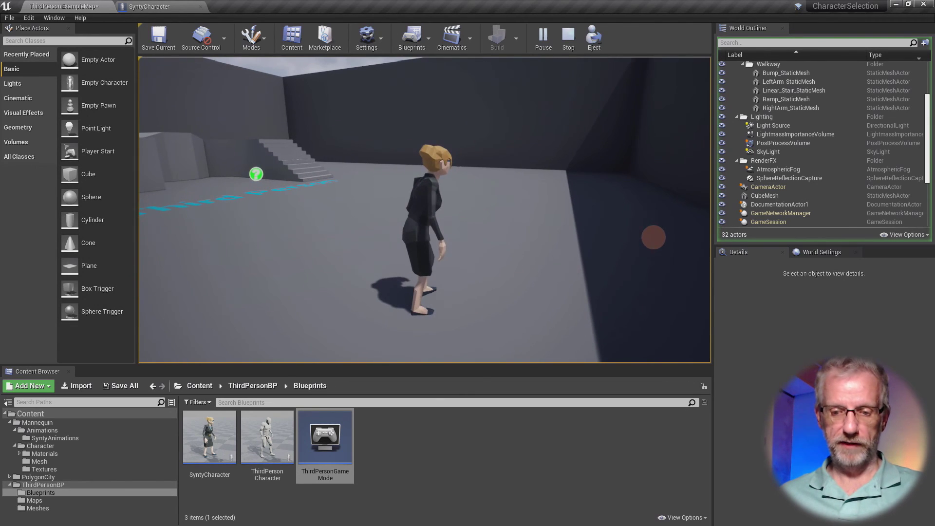
Step: Switch the running game to full screen and run the character back and forth near the stairs to examine its animations
{"action": "key", "text": "F11"}
{"action": "key", "text": "w"}
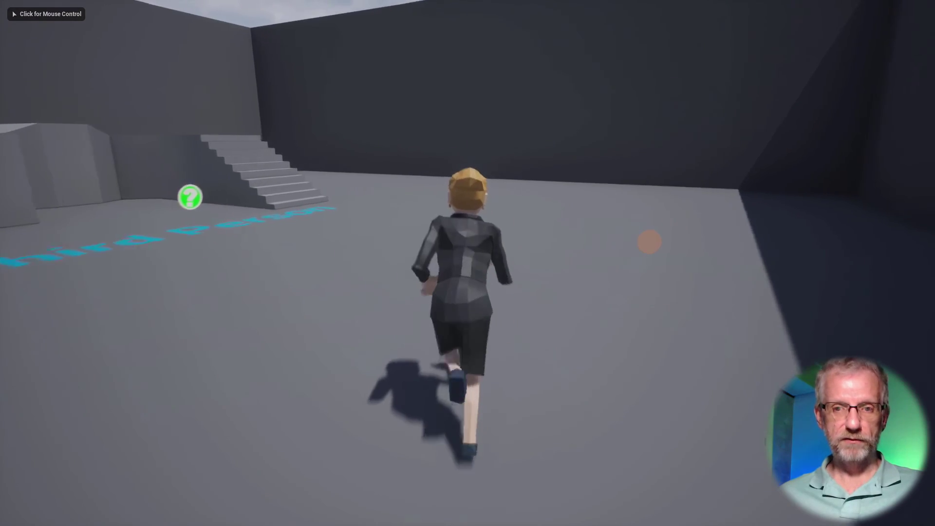
{"action": "left_click", "coordinate": [468, 263]}
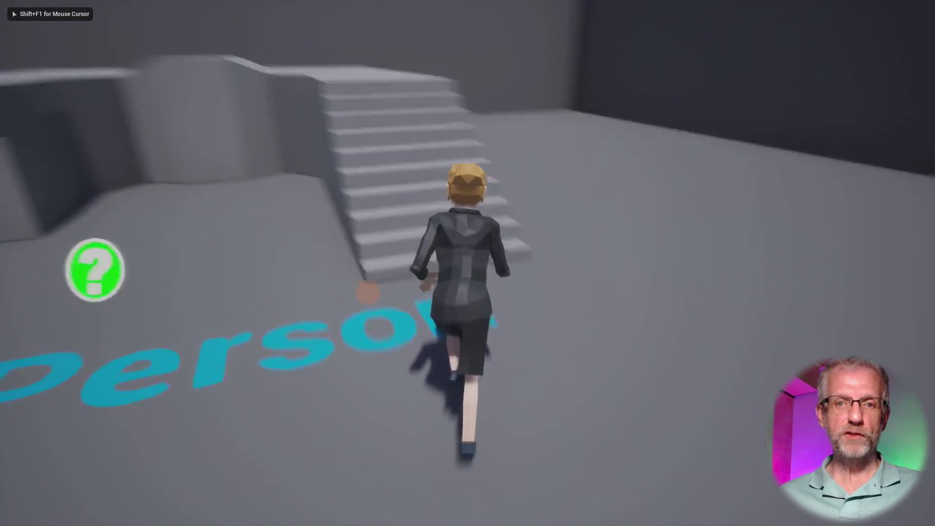
{"action": "key", "text": "s"}
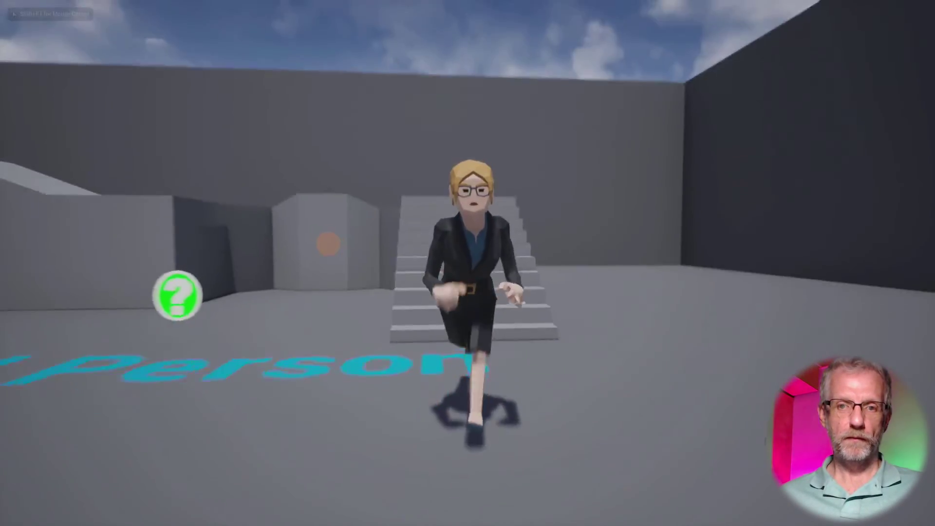
{"action": "key", "text": "w"}
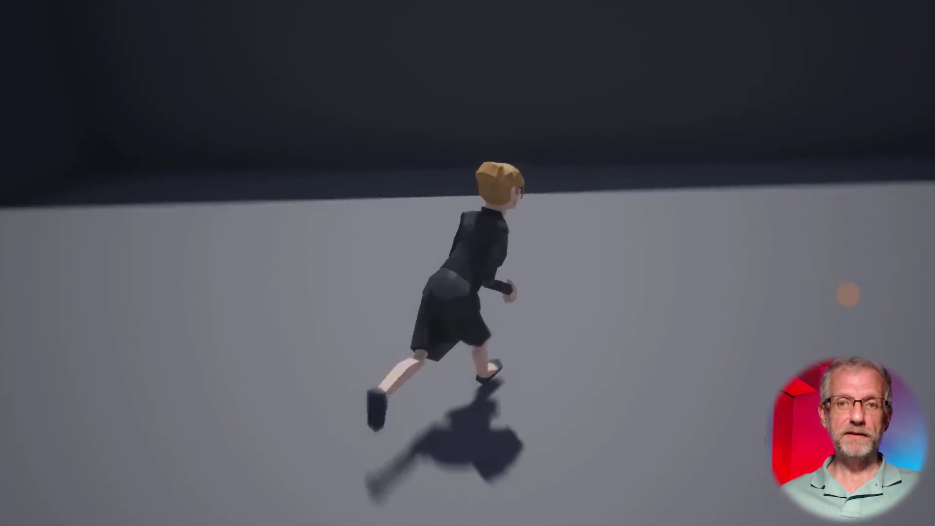
{"action": "key", "text": "s"}
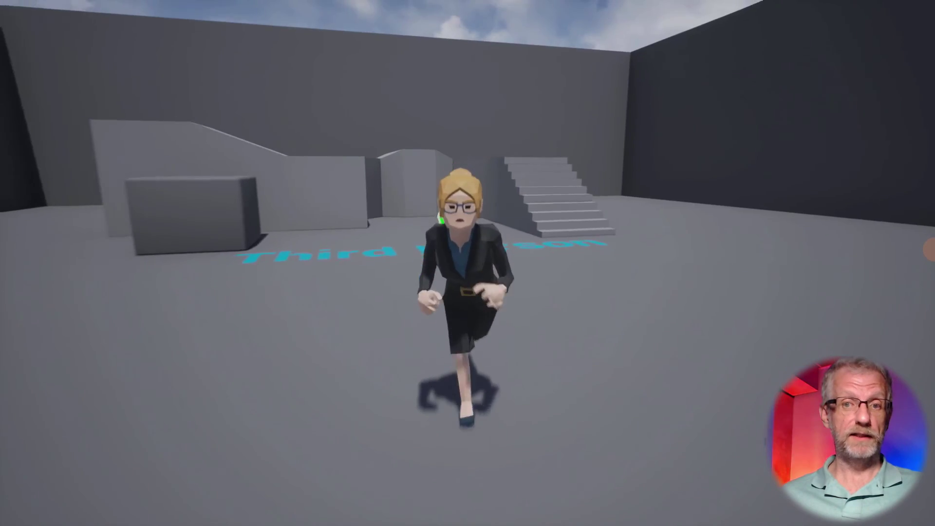
{"action": "key", "text": "w"}
{"action": "key", "text": "s"}
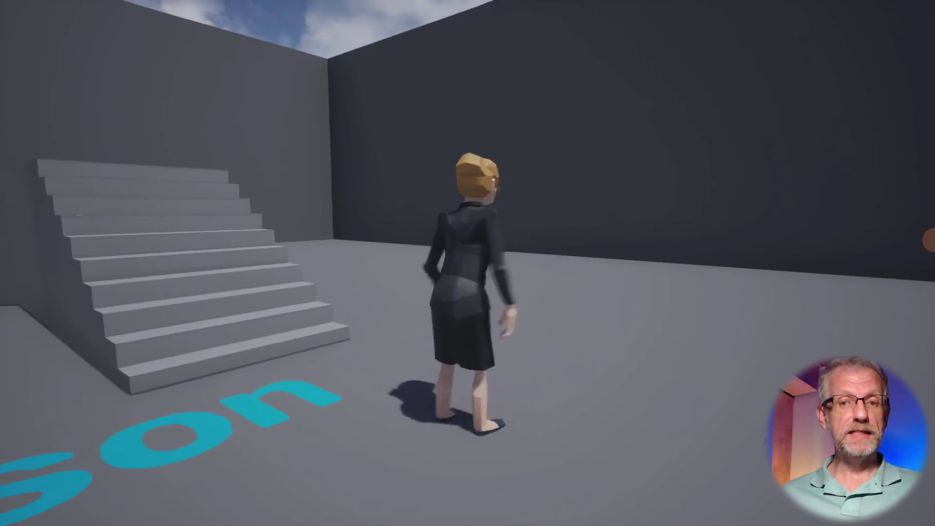
{"action": "key", "text": "w"}
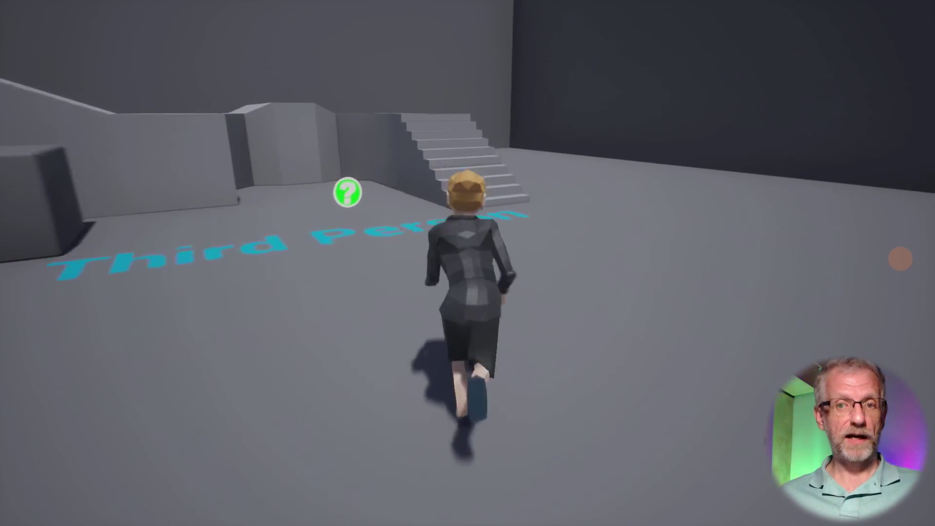
{"action": "key", "text": "s"}
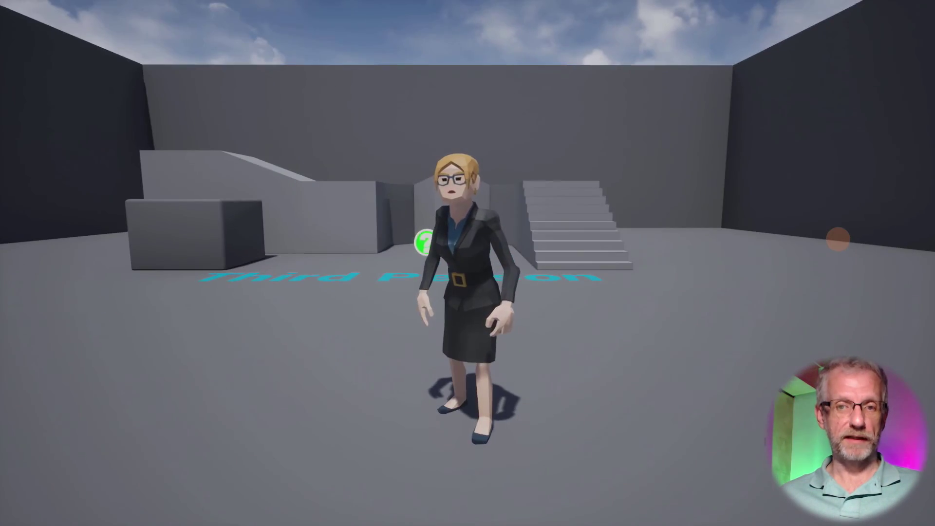